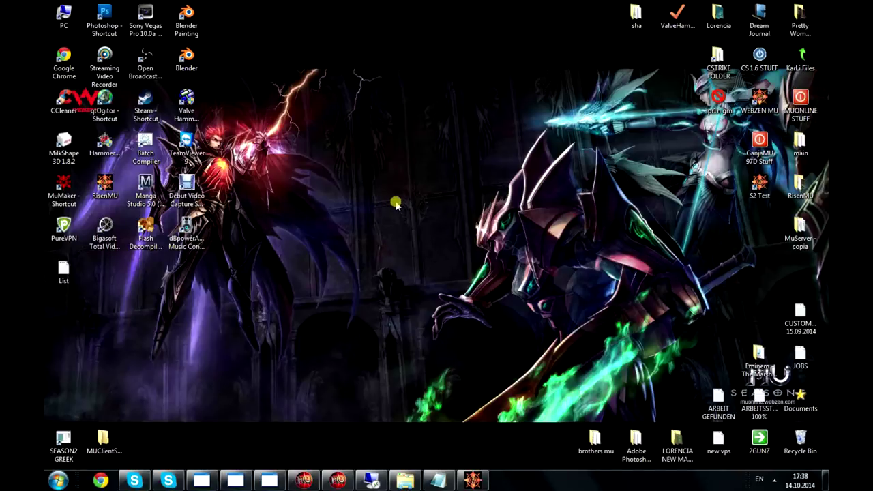
Step: Open the item(Kor) text file from the server's Data\lang\kor folder and maximize its window
left_click(406, 481)
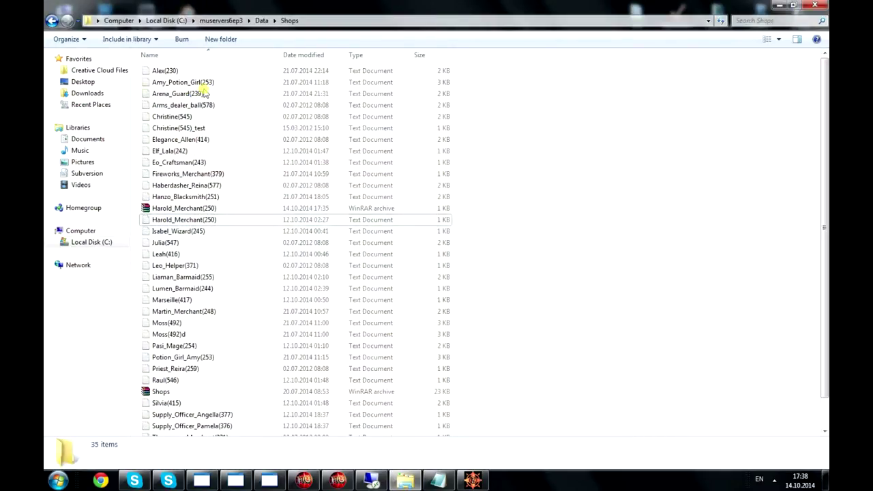
key("BackSpace")
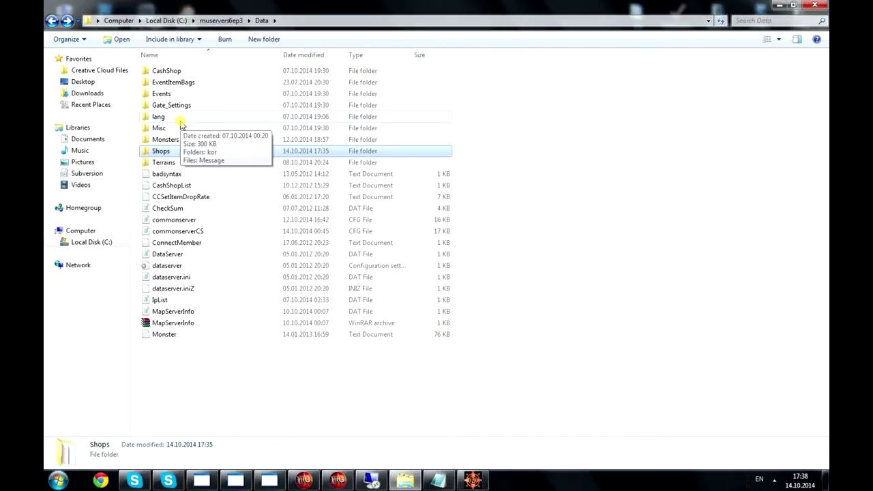
double_click(180, 122)
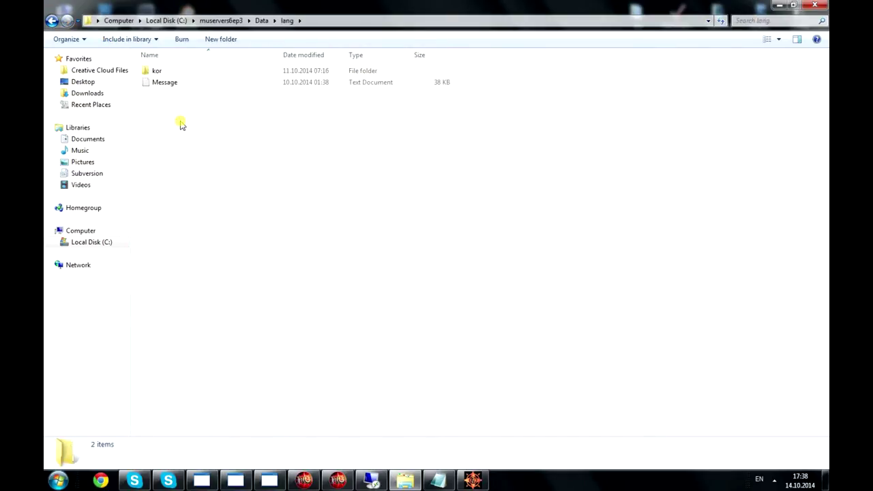
left_click(161, 71)
key("Return")
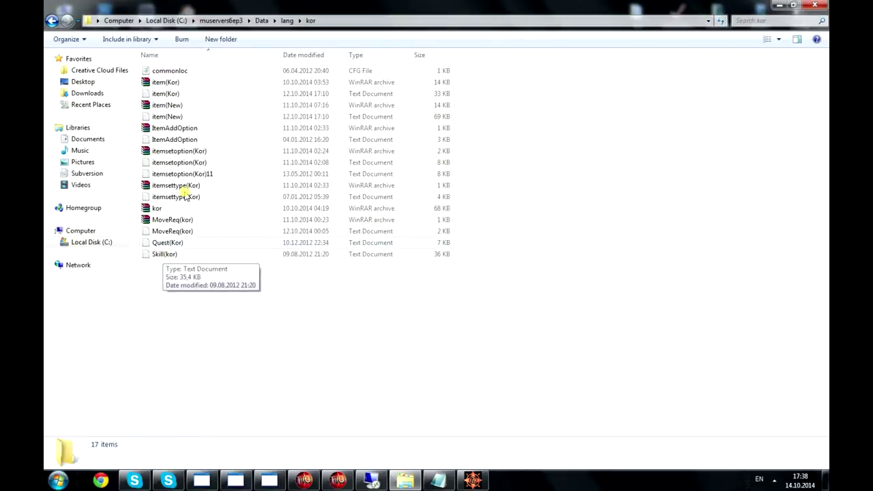
left_click(205, 117)
double_click(239, 93)
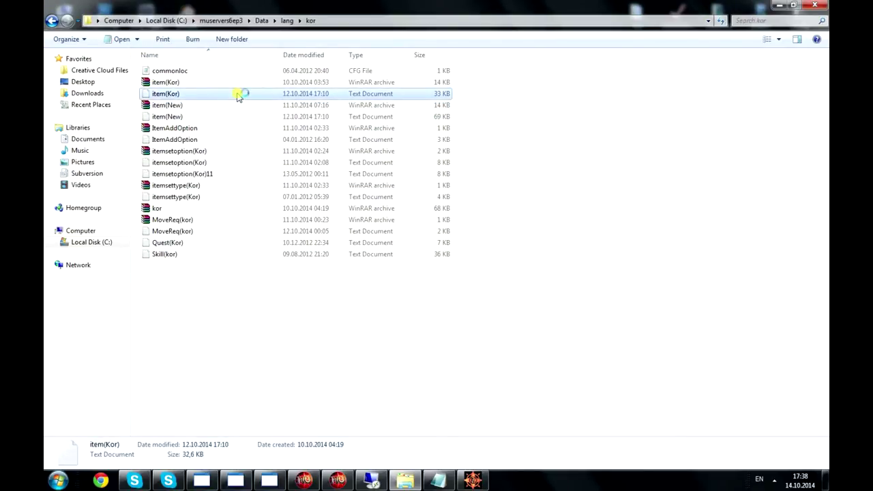
double_click(567, 64)
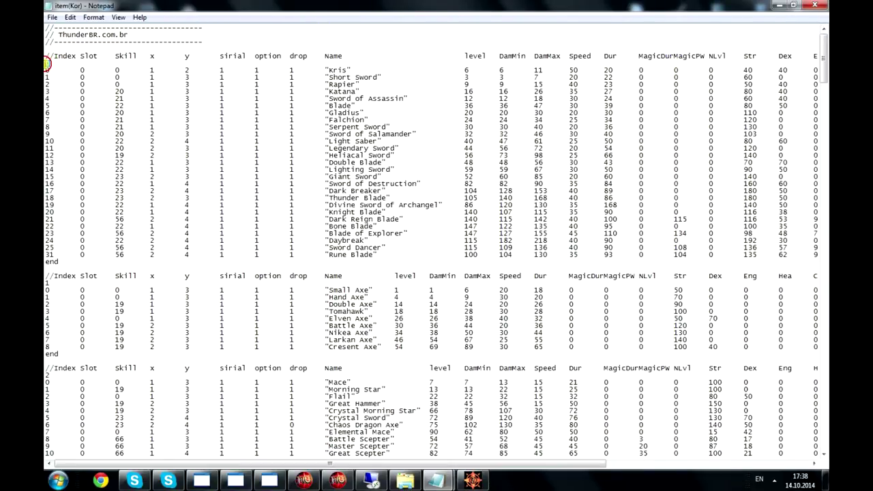
Step: Examine the first category number and the index and name columns of the Kris row in the item list
double_click(47, 63)
left_click_drag(47, 71, 743, 70)
left_click(79, 70)
double_click(48, 69)
left_click(49, 62)
left_click_drag(348, 70, 47, 71)
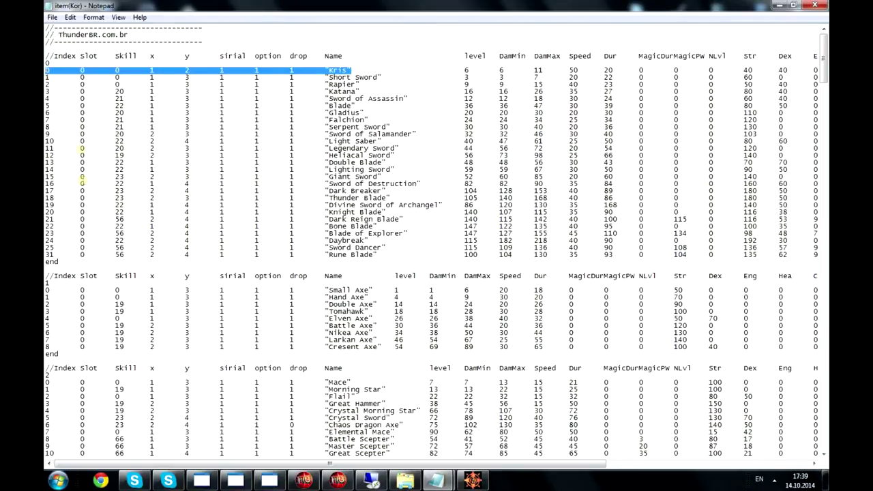
left_click(74, 99)
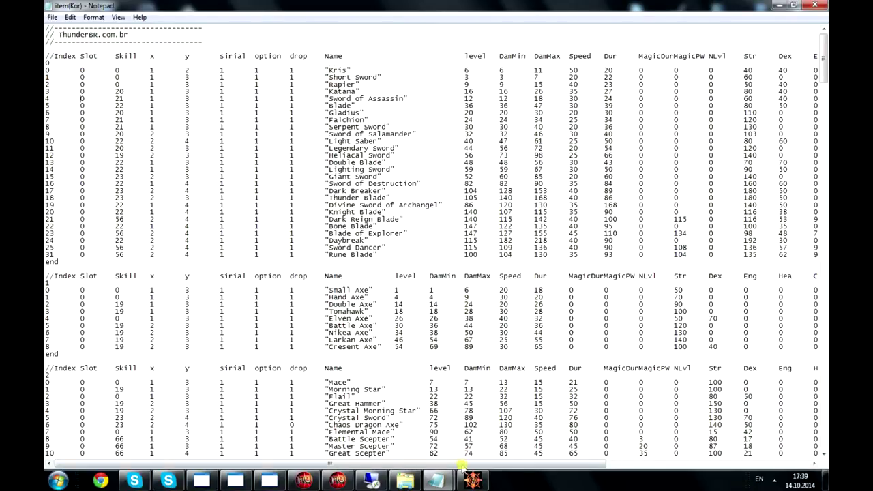
Step: Switch to the MU game, view the Wandering Merchant's shop, and return to the item list
left_click(473, 481)
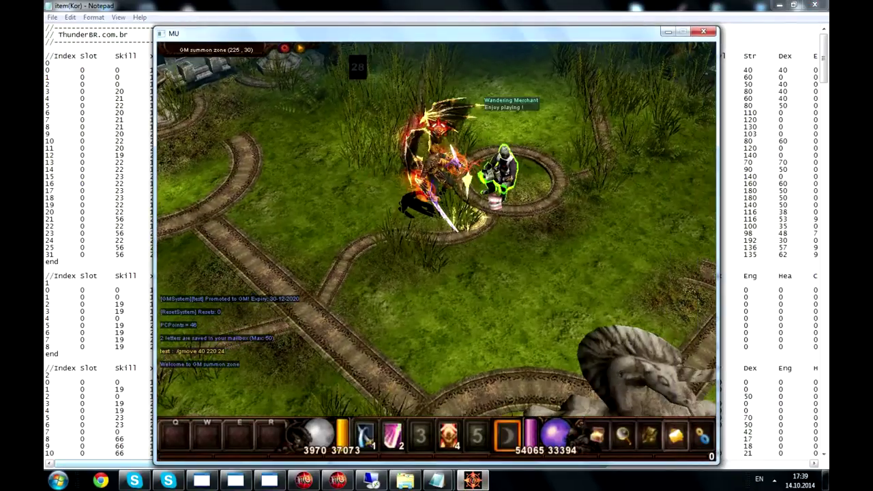
left_click(504, 171)
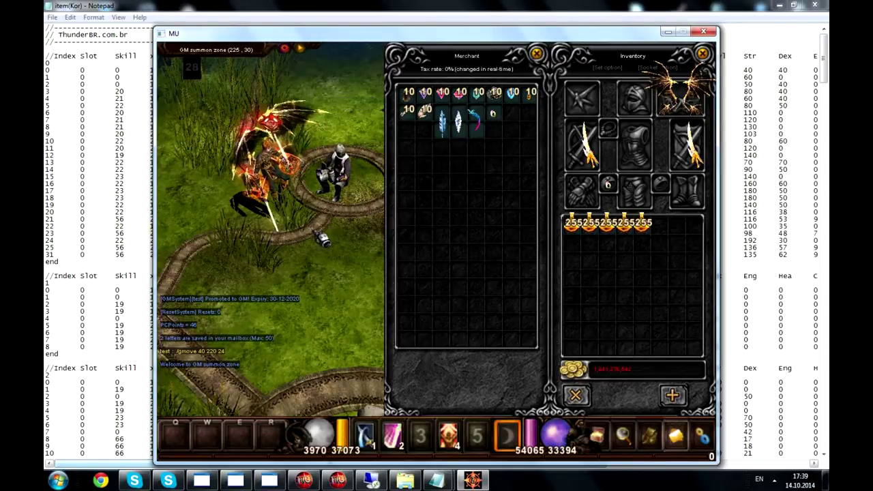
left_click(134, 216)
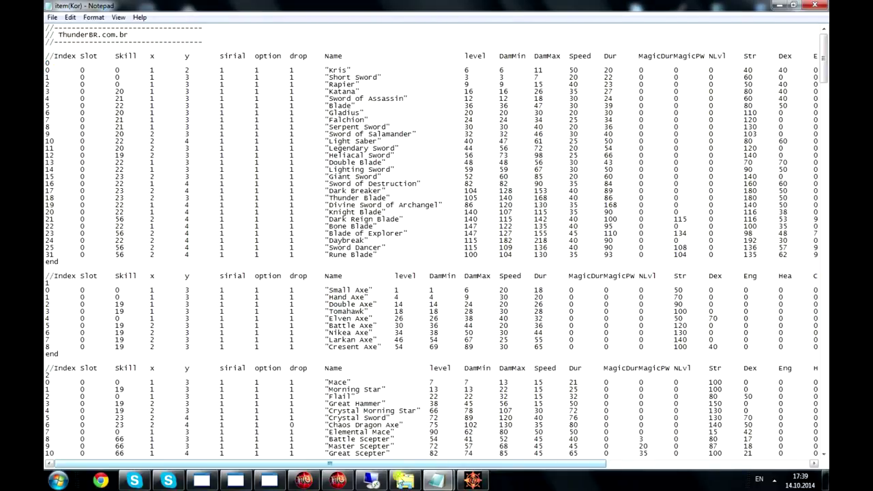
Step: Open the Harold_Merchant(250) text file from the Data\Shops folder and place its window over the item list
left_click(405, 481)
key("BackSpace")
key("BackSpace")
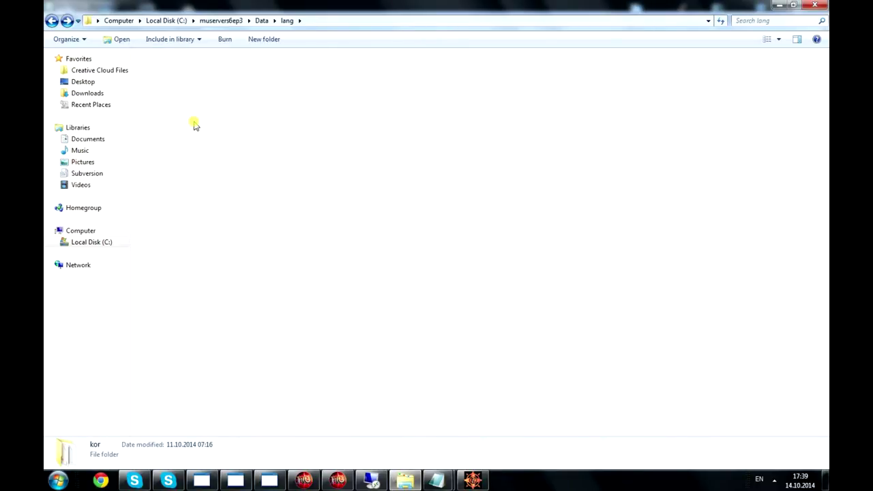
double_click(206, 151)
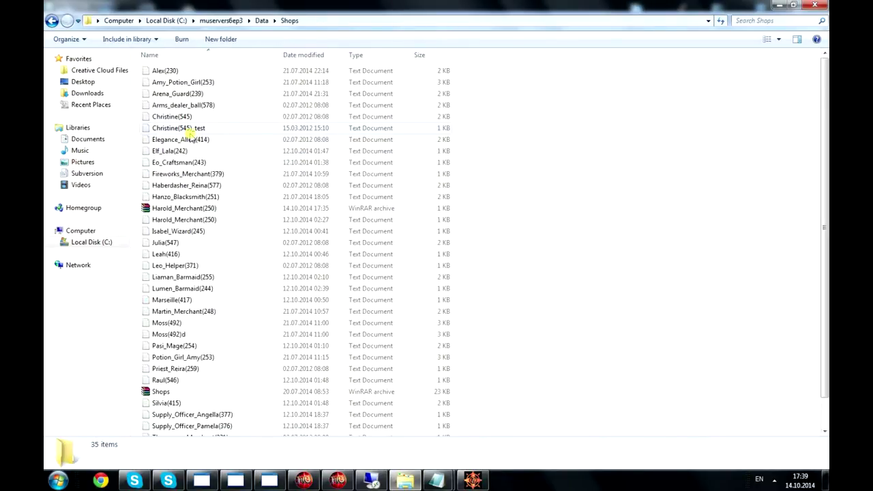
double_click(195, 220)
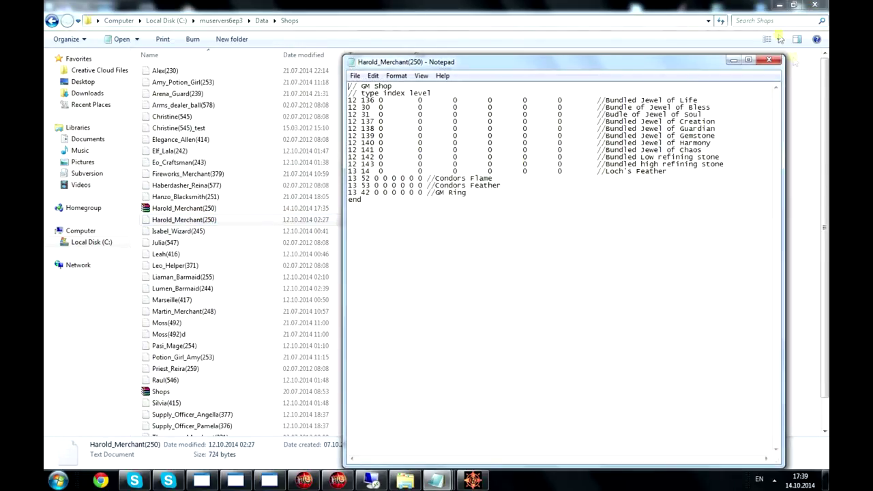
left_click(779, 5)
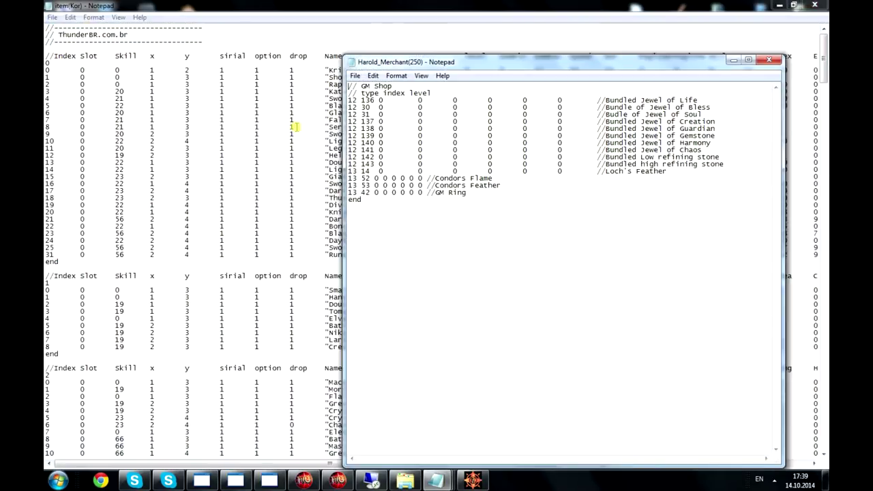
left_click_drag(419, 63, 400, 48)
Step: Compare the Bundled Jewel of Life line in the shop file with the merchant's first item in the MU game
left_click_drag(591, 182, 706, 91)
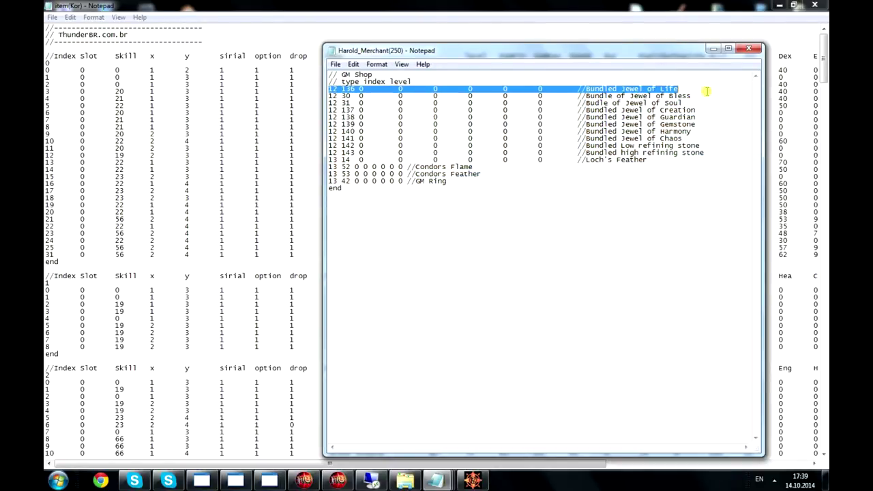
left_click(473, 481)
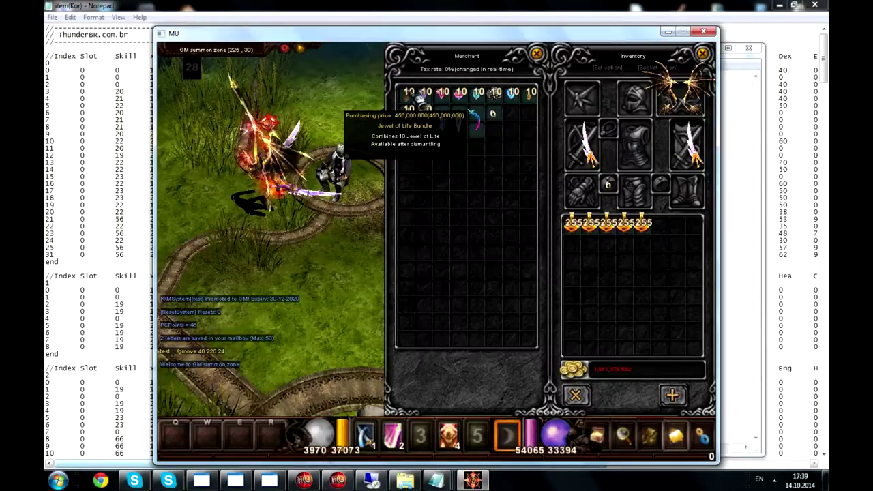
key("alt+Tab")
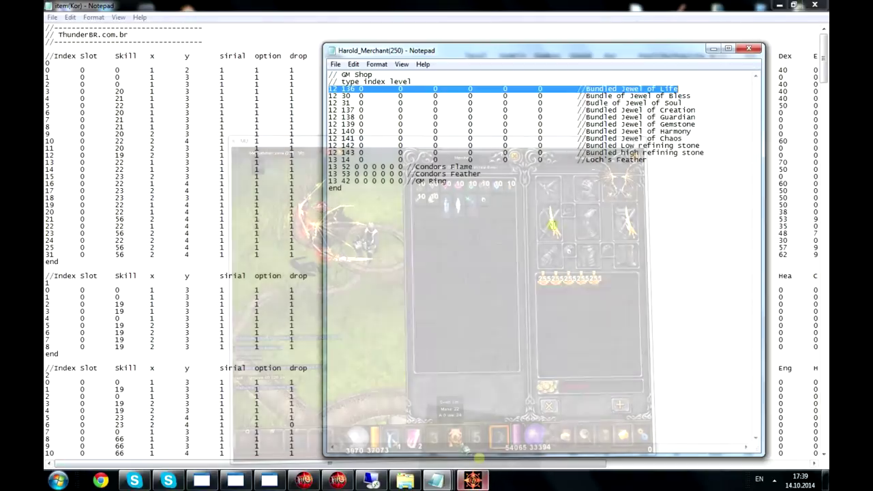
left_click_drag(330, 89, 690, 90)
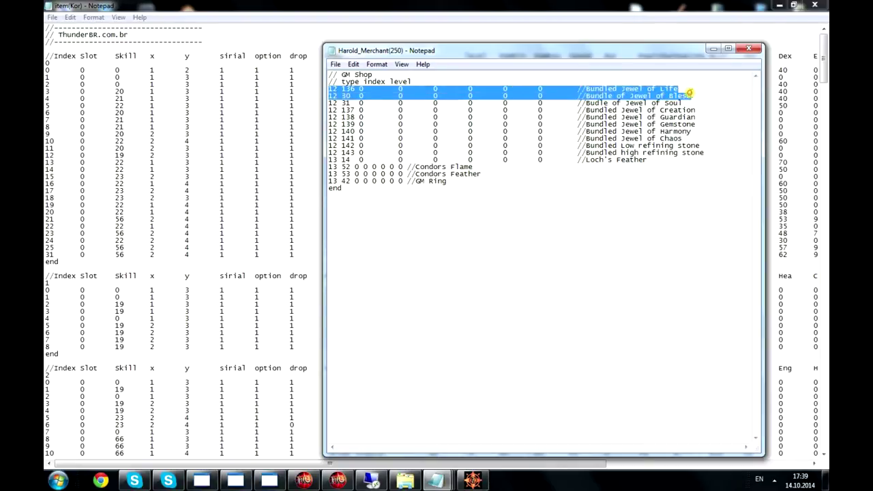
Step: Insert two line breaks after the GM Ring entry, above the end line
left_click(493, 180)
key("Return")
key("Return")
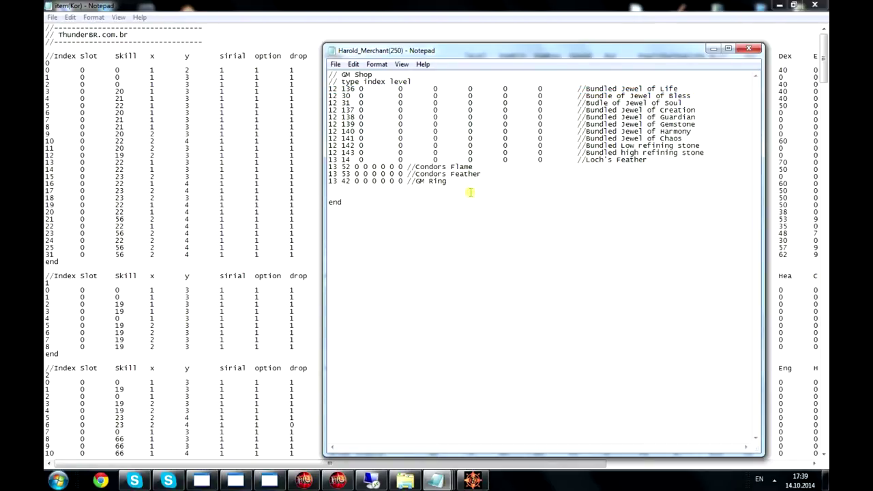
Step: Copy the GM Ring entry onto the empty line above end and change the copy's comment to Kris
left_click_drag(444, 182, 279, 173)
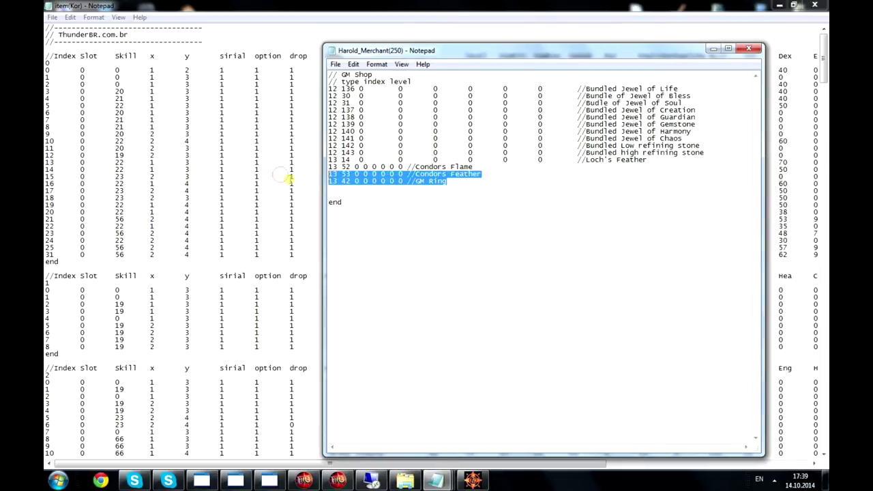
left_click(279, 174)
mouse_move(436, 481)
left_click(512, 418)
left_click_drag(446, 181, 322, 182)
right_click(359, 183)
left_click(382, 217)
left_click(357, 195)
key("ctrl+v")
left_click_drag(451, 194, 484, 189)
type("K")
Step: Look up the Kris category and index numbers in item(Kor), and return to the Harold_Merchant(250) file
left_click_drag(351, 195, 322, 196)
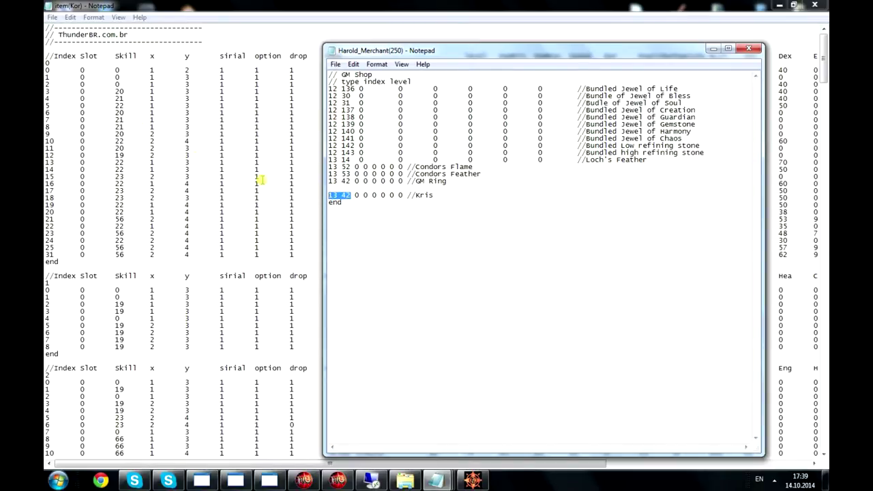
left_click(54, 70)
left_click_drag(359, 70, 325, 70)
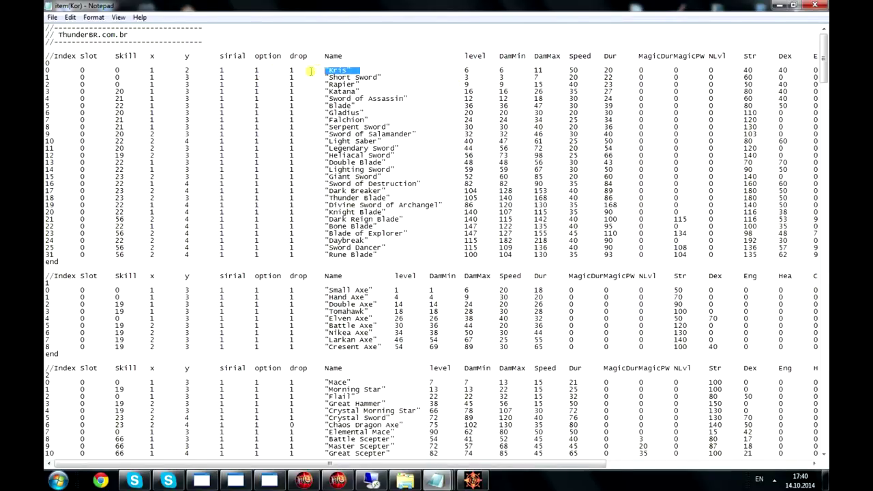
left_click(48, 70)
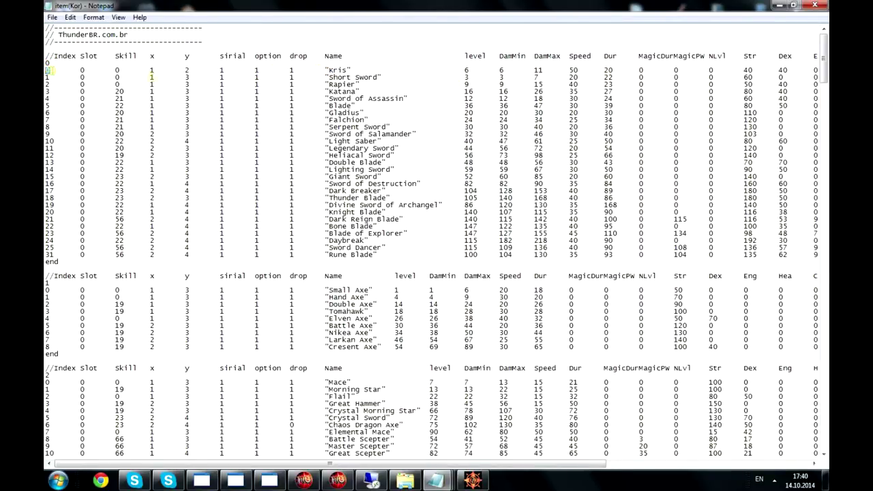
left_click_drag(381, 77, 58, 64)
left_click(472, 481)
left_click(472, 480)
left_click(437, 480)
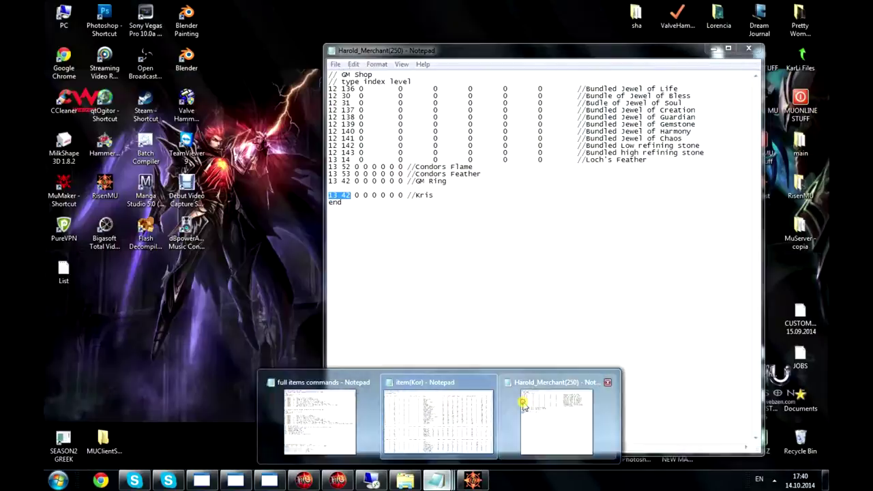
left_click(556, 420)
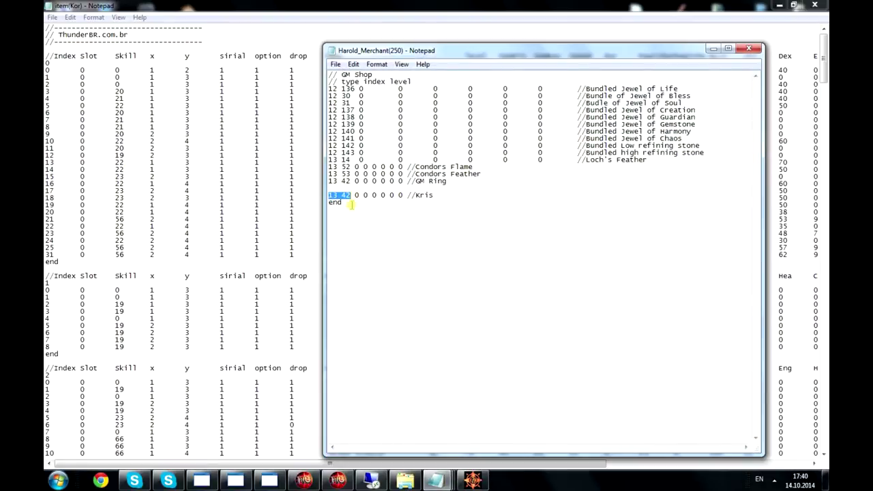
Step: Set the Kris entry's type and index to 0 0 and save the shop file
type("0")
key("Tab")
key("BackSpace")
type("0")
key("BackSpace")
type("0")
left_click_drag(430, 196, 310, 196)
left_click(351, 143)
left_click(336, 62)
left_click(351, 102)
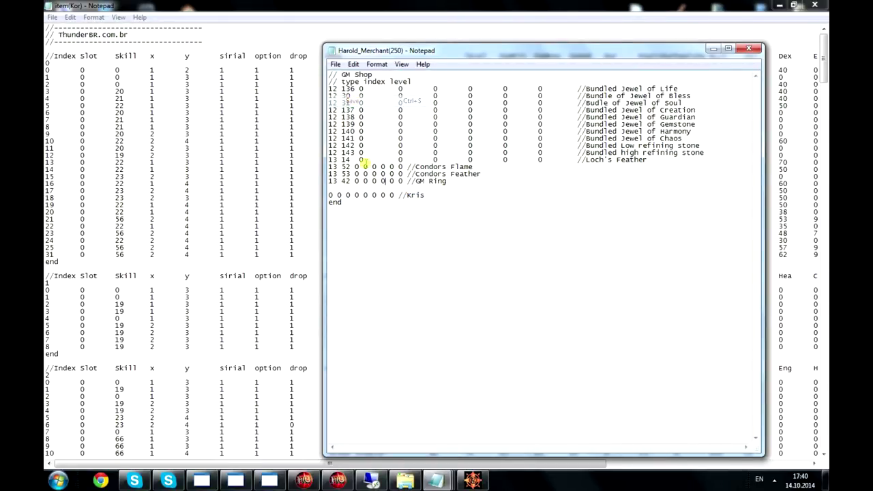
Step: Switch to the GameServer, run a main configuration reload, and minimize its window
left_click(316, 481)
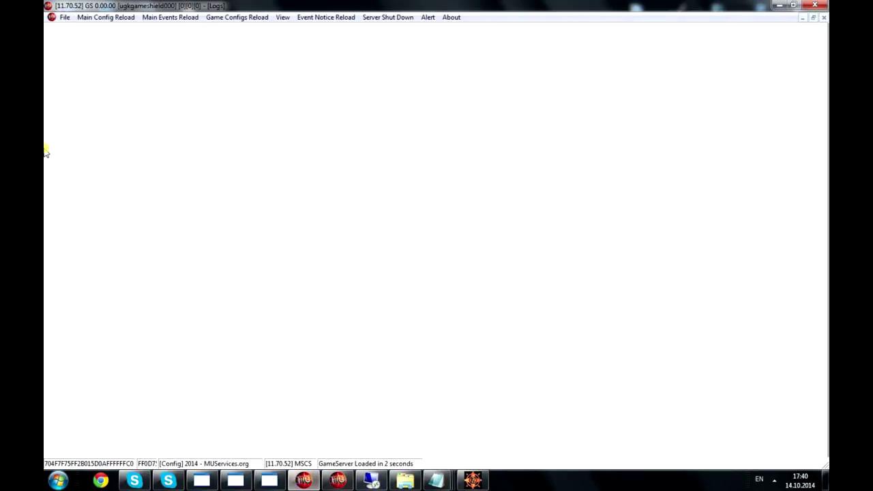
left_click(96, 19)
left_click(112, 42)
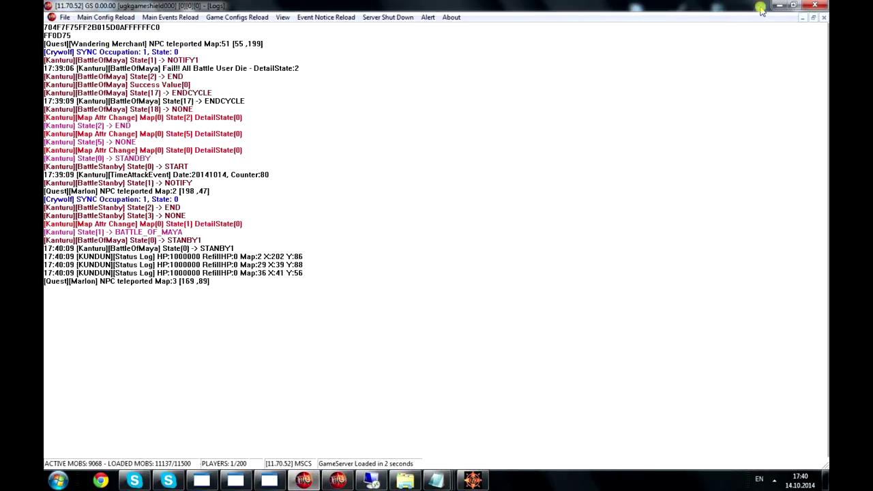
left_click(780, 4)
Step: Check the Kris item in the Wandering Merchant's shop in the MU game, and return to Notepad
left_click(473, 481)
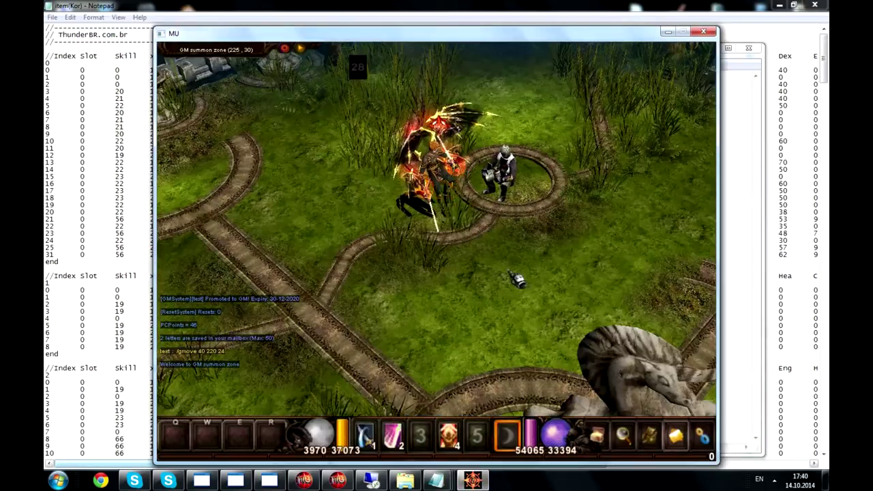
left_click(509, 181)
mouse_move(519, 123)
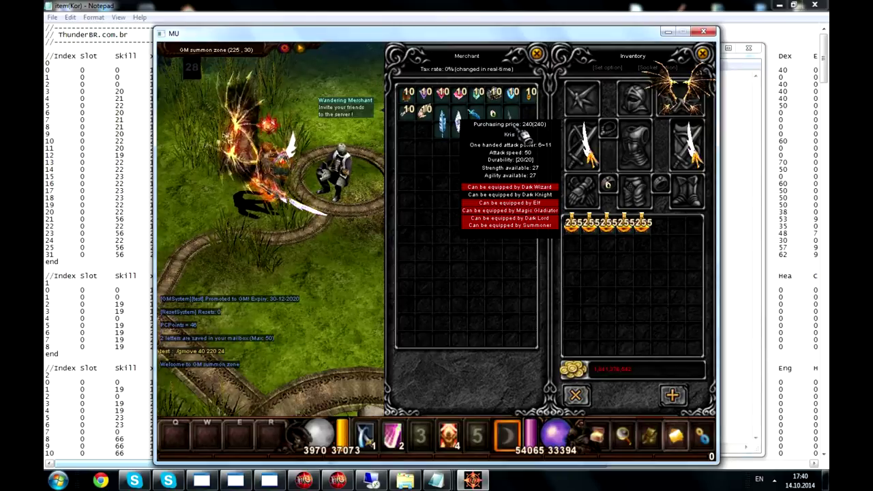
key("Escape")
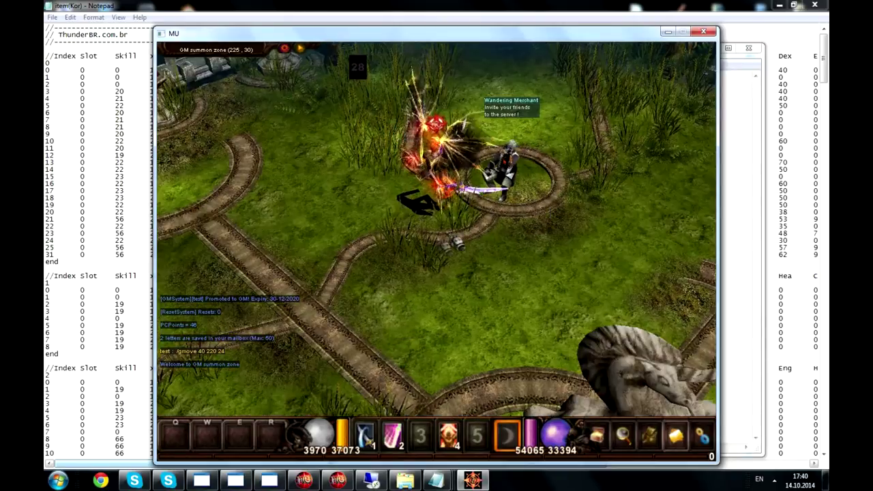
key("alt+Tab")
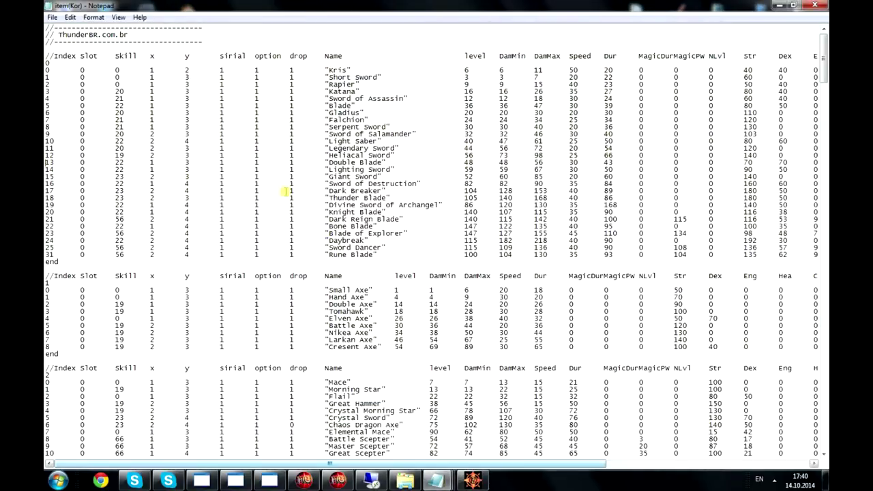
Step: Find the Bone Blade's category and index in item(Kor) and set the Kris entry's index to 22
left_click(374, 239)
left_click_drag(372, 226, 46, 227)
double_click(47, 227)
left_click_drag(49, 63, 46, 63)
mouse_move(452, 478)
left_click(557, 418)
double_click(339, 196)
type("20 0 0 0 0 0 0 //Kris")
Step: Recheck the Bone Blade row in the item list and return to the Harold_Merchant(250) file
left_click_drag(113, 219, 375, 228)
left_click(375, 232)
mouse_move(448, 482)
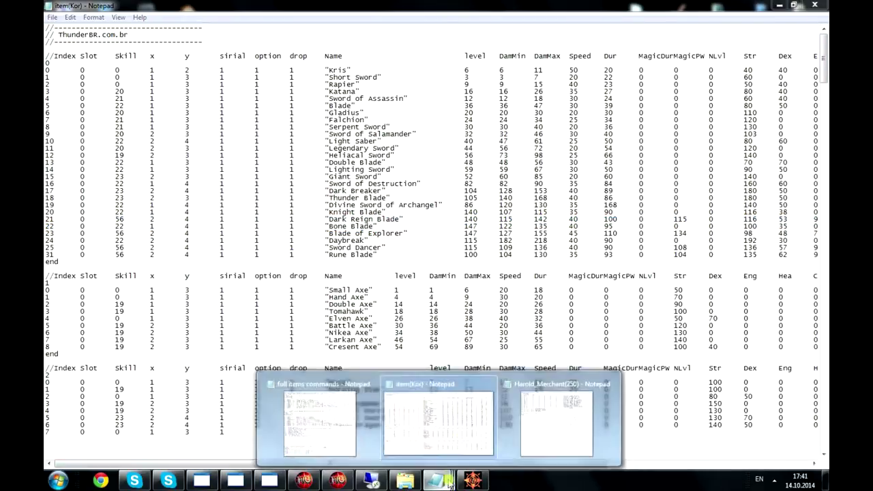
left_click(556, 417)
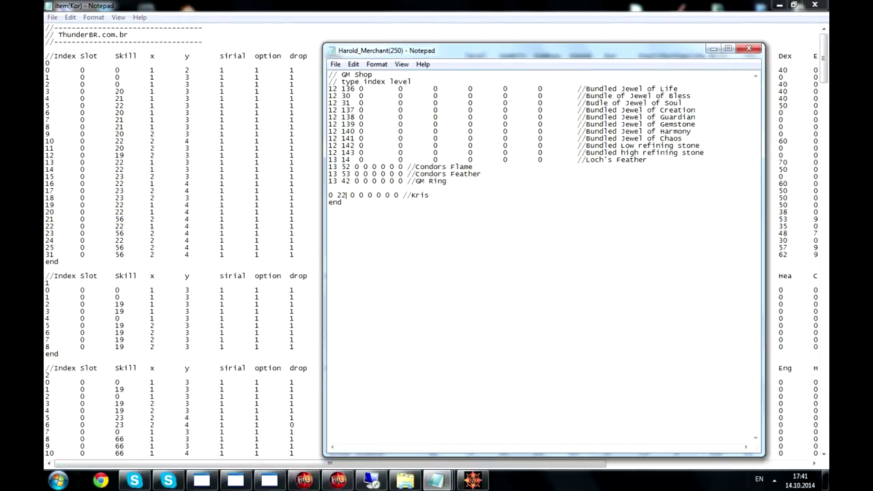
Step: Rename the Kris comment on the new entry to Bone Blade and save the Harold_Merchant(250) file
double_click(412, 195)
type("B")
left_click(335, 64)
left_click(352, 101)
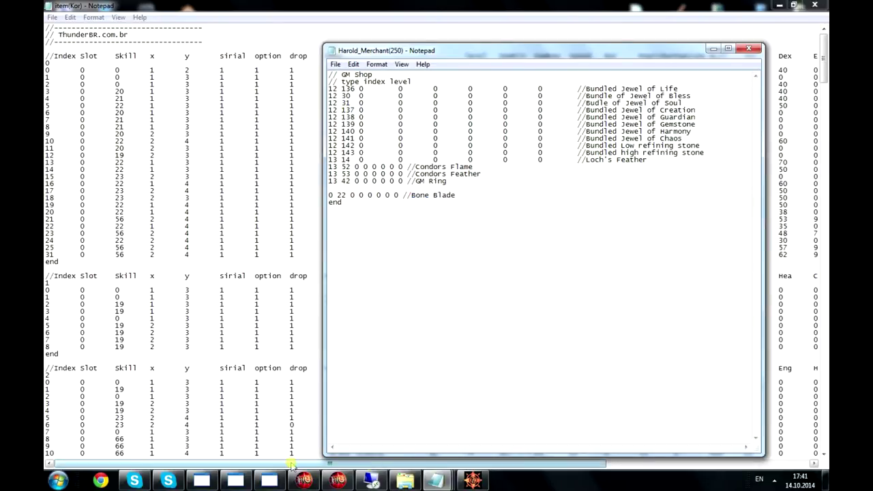
Step: Switch to the GameServer, reload the shops configuration, and minimize its window
left_click(304, 481)
left_click(102, 17)
left_click(109, 41)
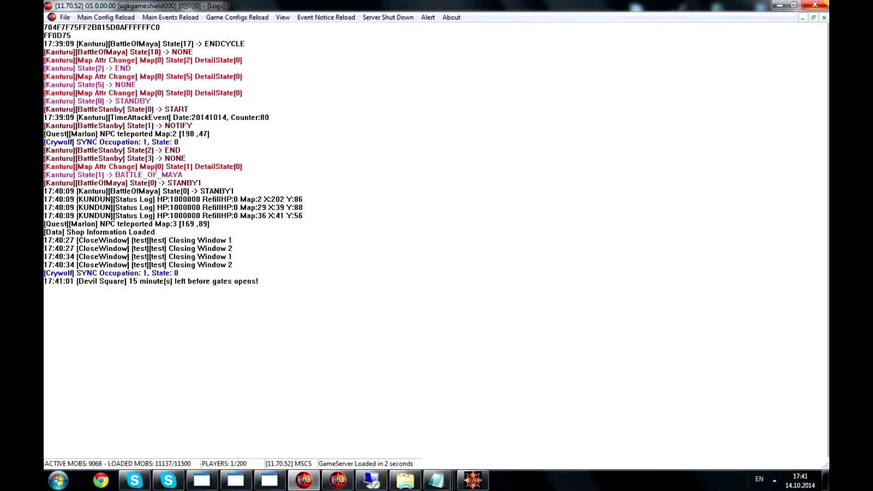
left_click(780, 5)
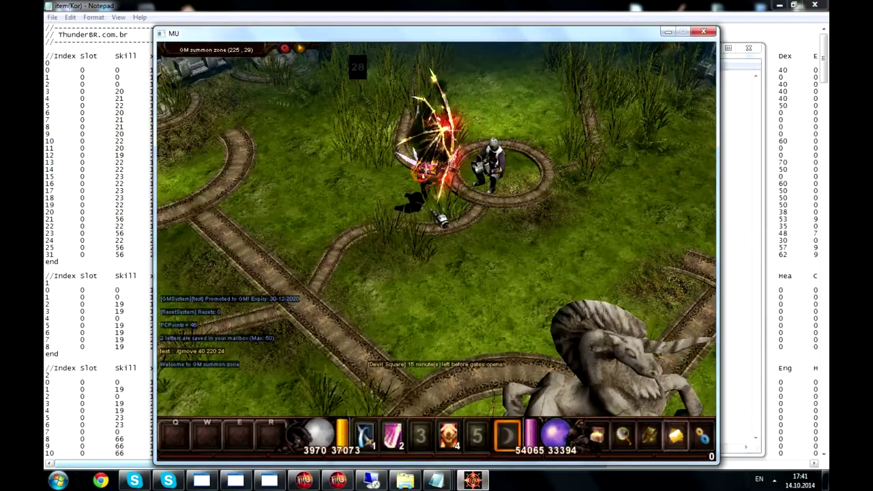
Step: Check the Bone Blade in the Wandering Merchant's shop in the MU game, and return to the Harold_Merchant(250) file
left_click(488, 161)
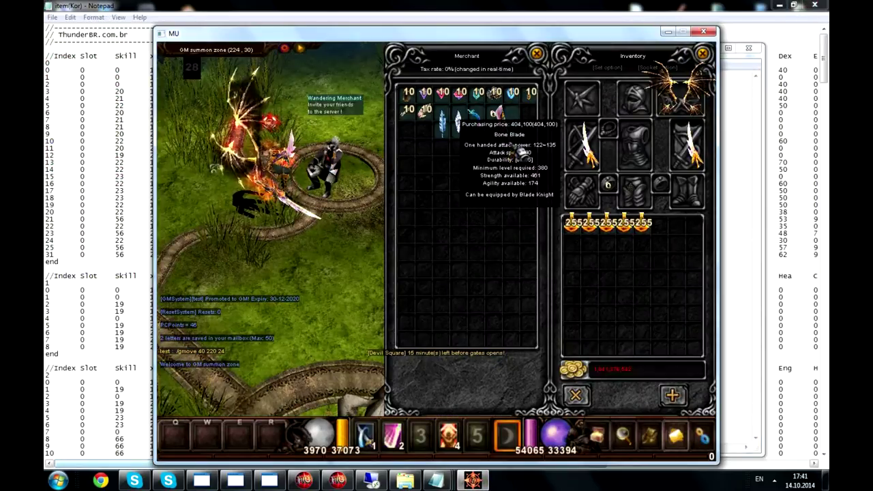
mouse_move(517, 143)
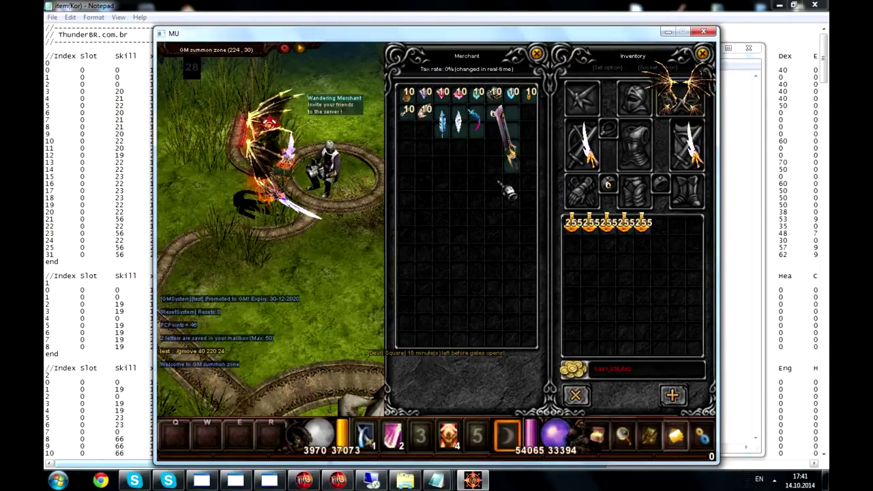
left_click(77, 211)
mouse_move(435, 482)
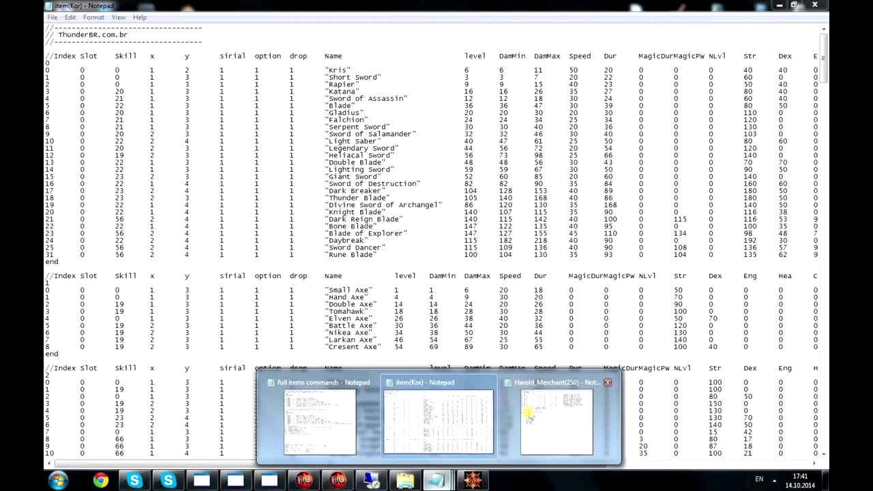
left_click(561, 406)
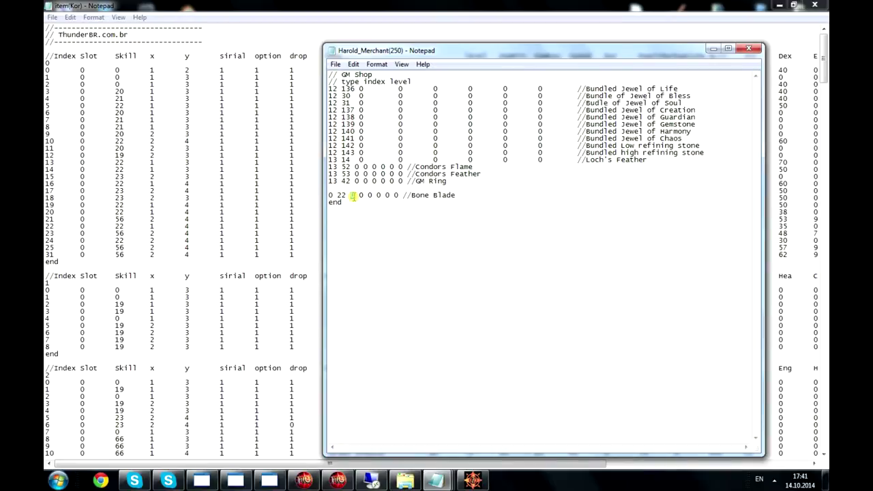
Step: Set the Bone Blade entry's level value to 1 and save the file
left_click(338, 194)
left_click(351, 194)
left_click(335, 65)
left_click(343, 100)
Step: Reload the shops in the GameServer, switch to the MU game, and close the open merchant shop
left_click(304, 480)
left_click(82, 16)
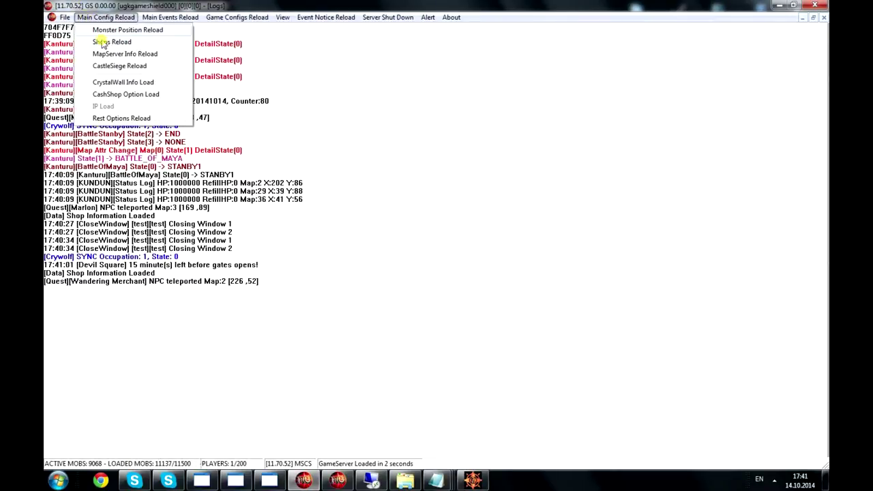
left_click(91, 45)
left_click(473, 481)
key("Escape")
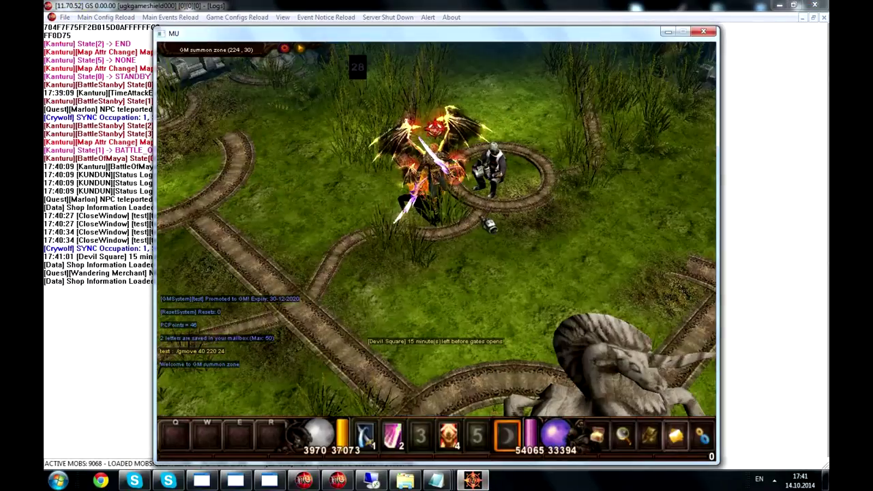
Step: Reopen the Wandering Merchant's shop to check the Bone Blade's level, and return to the Harold_Merchant(250) file
left_click(493, 195)
mouse_move(519, 142)
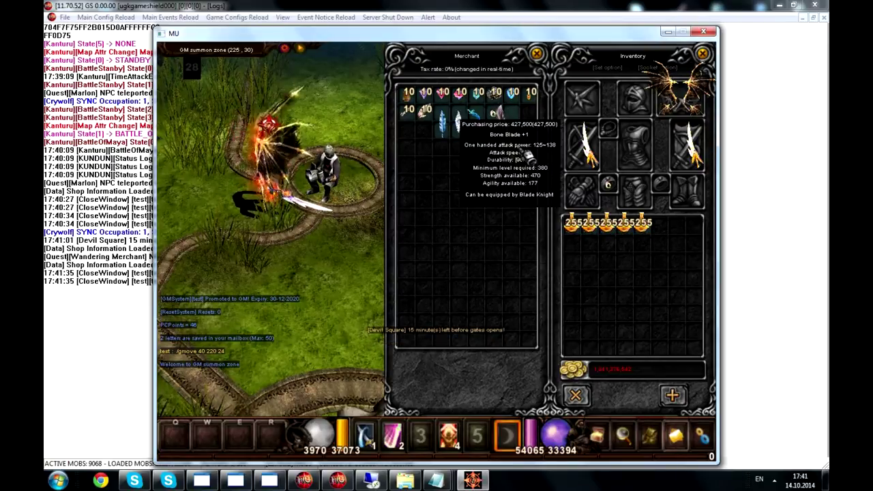
key("Escape")
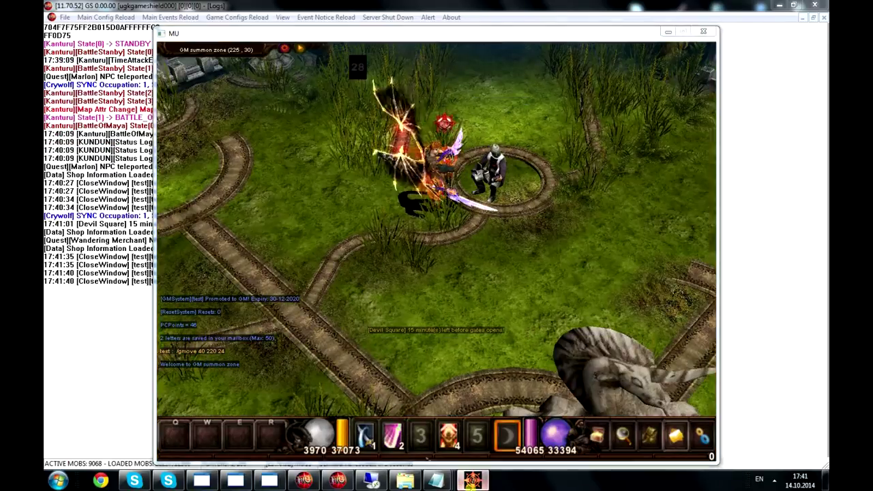
left_click(435, 481)
left_click(524, 417)
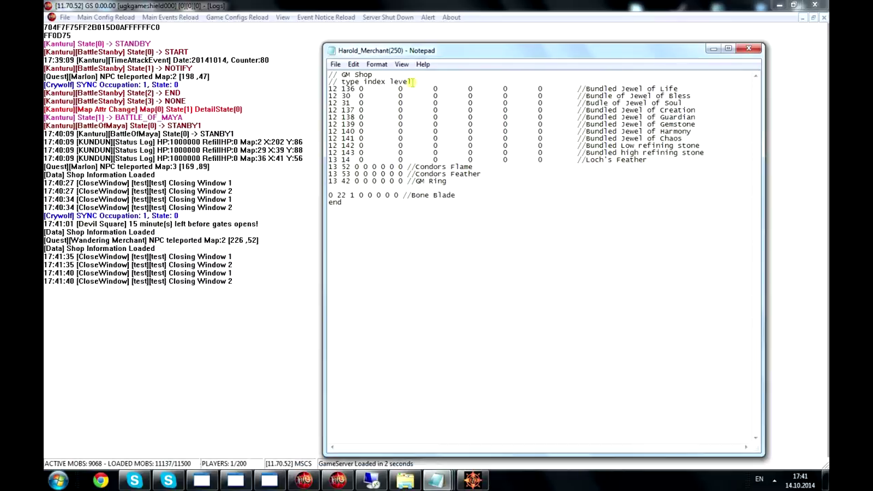
Step: Copy the two column heading lines, from Item Type to Is Exc, out of Fireworks_Merchant(379) in the Shops folder, and close that file
left_click_drag(412, 81, 304, 82)
left_click(406, 481)
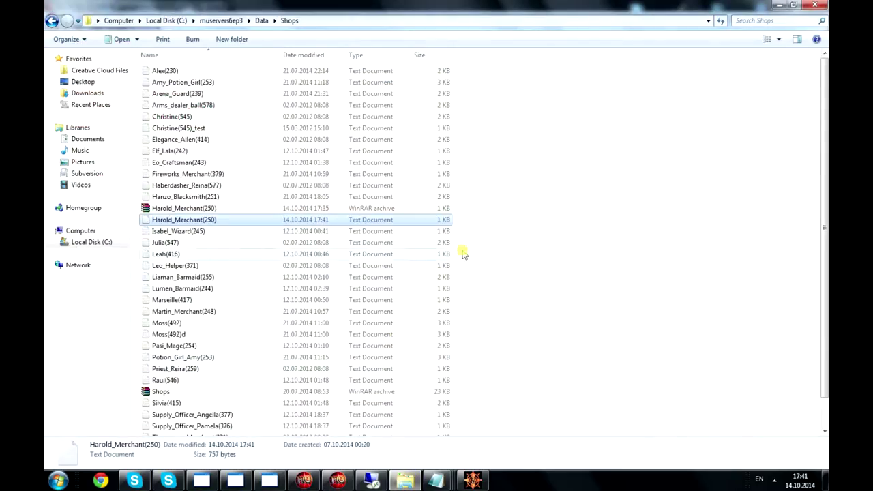
double_click(188, 173)
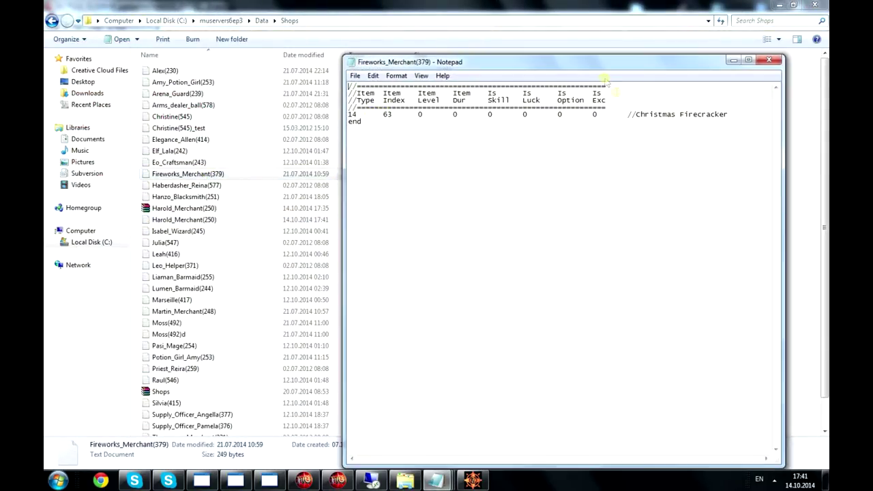
left_click_drag(618, 99, 329, 96)
key("ctrl+c")
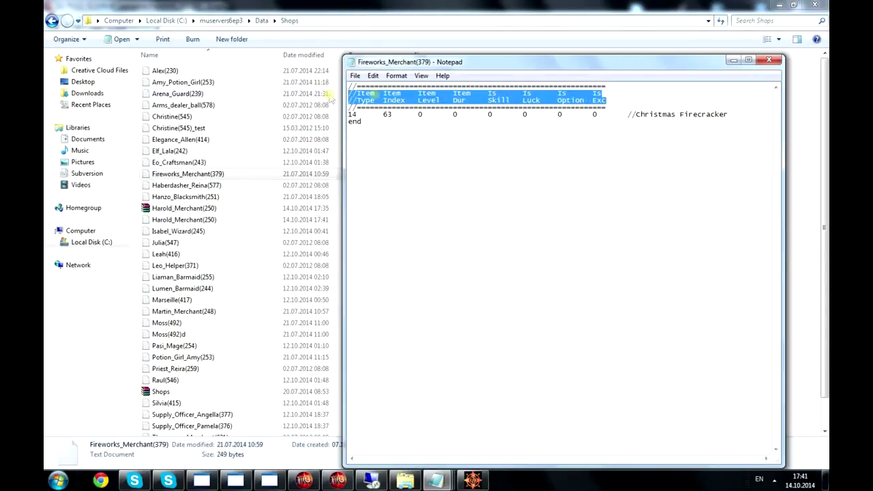
left_click(769, 60)
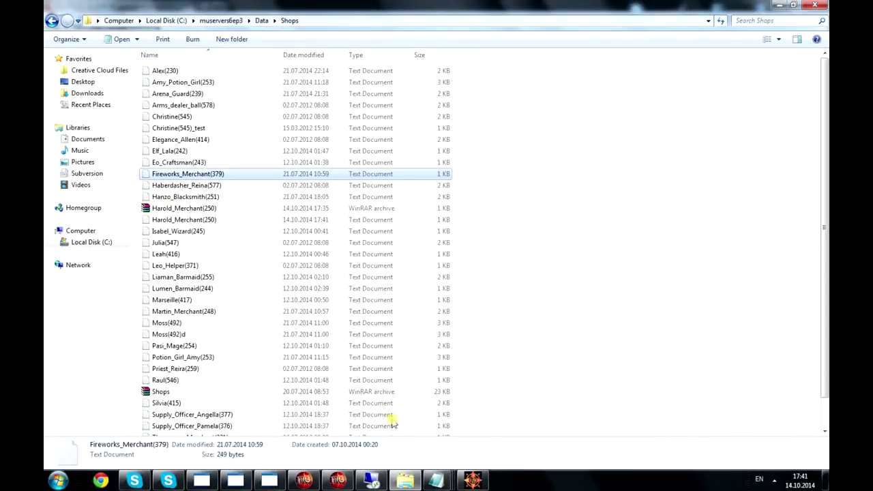
Step: Paste the copied column headings below the GM Shop comment in the Harold_Merchant(250) file
left_click(407, 481)
left_click(413, 482)
mouse_move(437, 481)
left_click(600, 416)
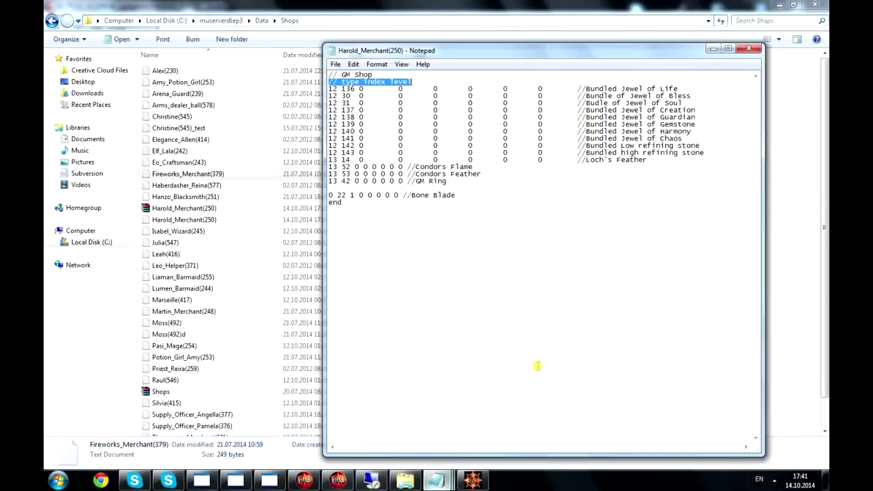
key("ctrl+v")
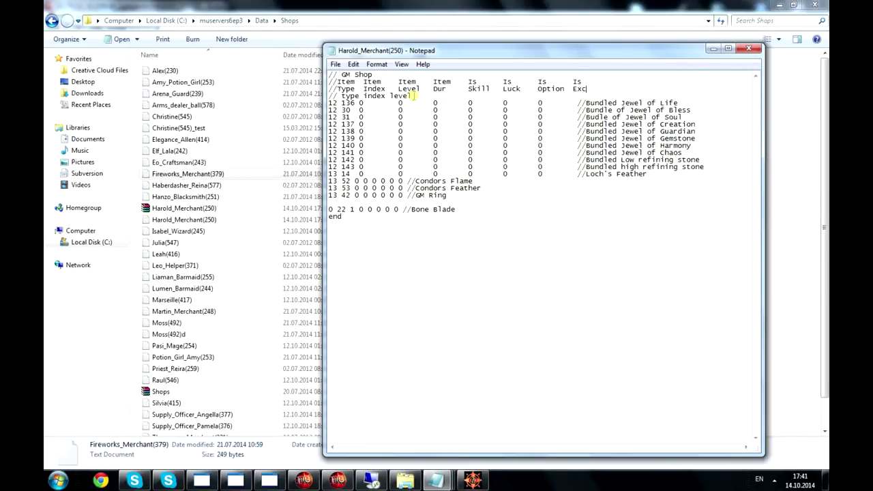
Step: Delete the upper Item/Is heading line and the old "// type index level" comment, keeping only the Type to Exc headings
left_click_drag(585, 82, 318, 83)
left_click(546, 78)
left_click_drag(585, 82, 327, 82)
key("BackSpace")
key("BackSpace")
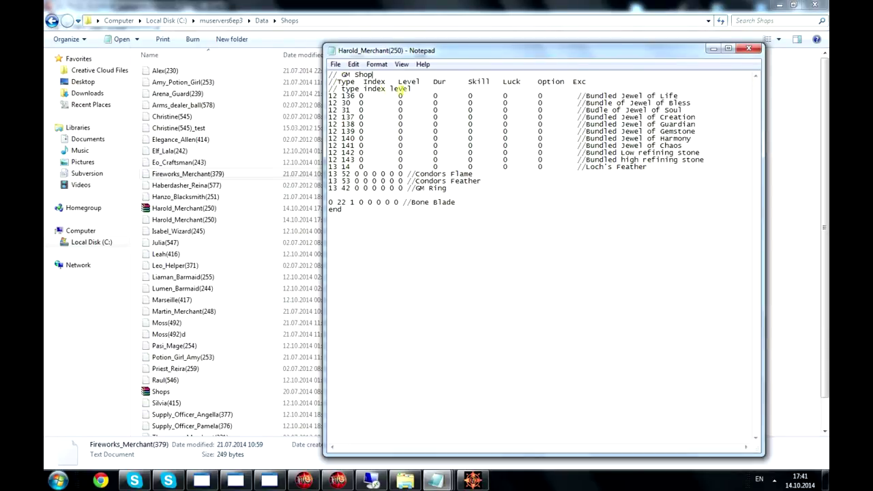
left_click_drag(411, 88, 294, 90)
key("BackSpace")
key("BackSpace")
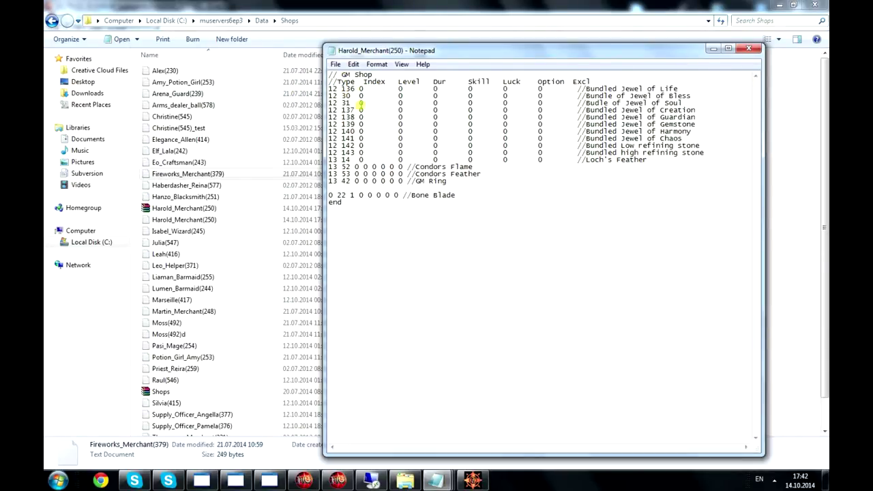
Step: Add an empty line above the Bone Blade entry and set its level to 13
left_click(373, 82)
left_click(421, 82)
left_click(596, 81)
left_click(454, 195)
key("Return")
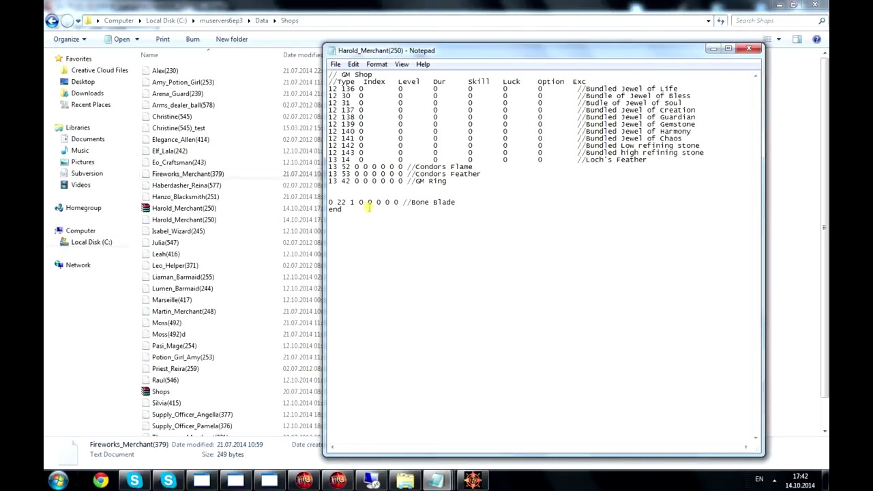
type("3")
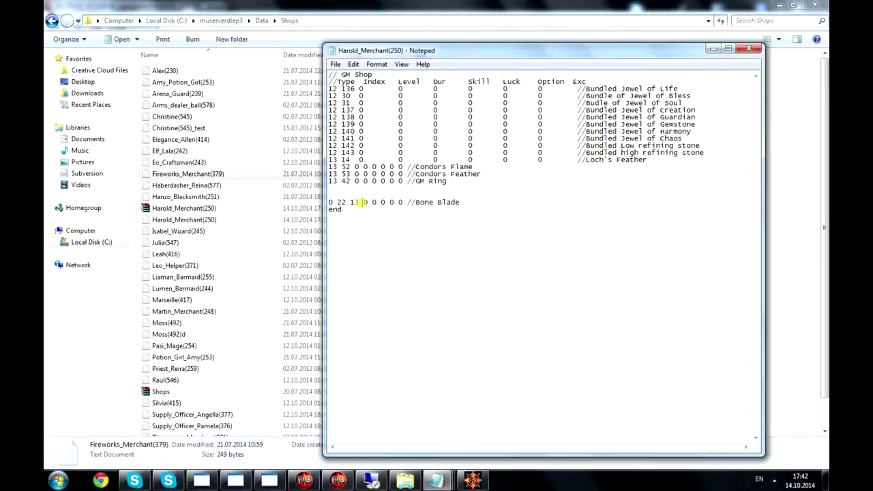
Step: Set the Bone Blade entry's Dur value to 255 and save the file
left_click(366, 202)
double_click(367, 202)
type("255")
left_click(335, 64)
left_click(348, 101)
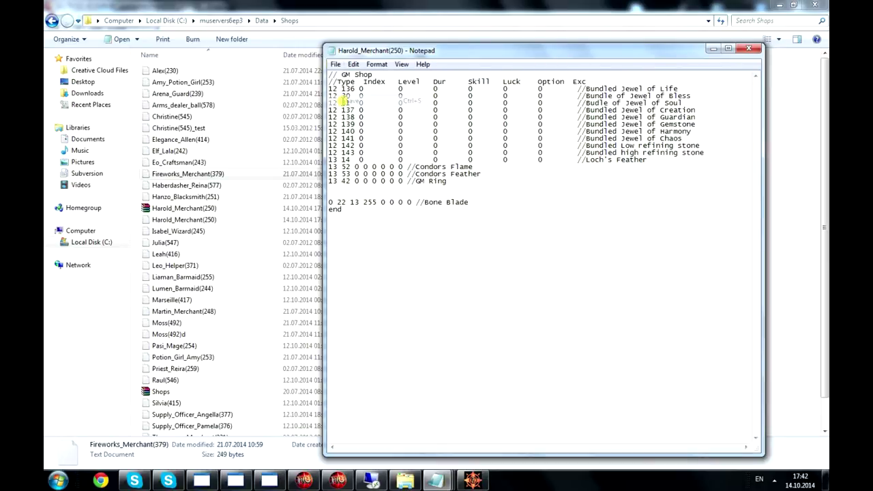
Step: Switch to the GameServer, reload the shops, and bring up the MU game
left_click(303, 481)
left_click(90, 17)
left_click(93, 41)
left_click(473, 481)
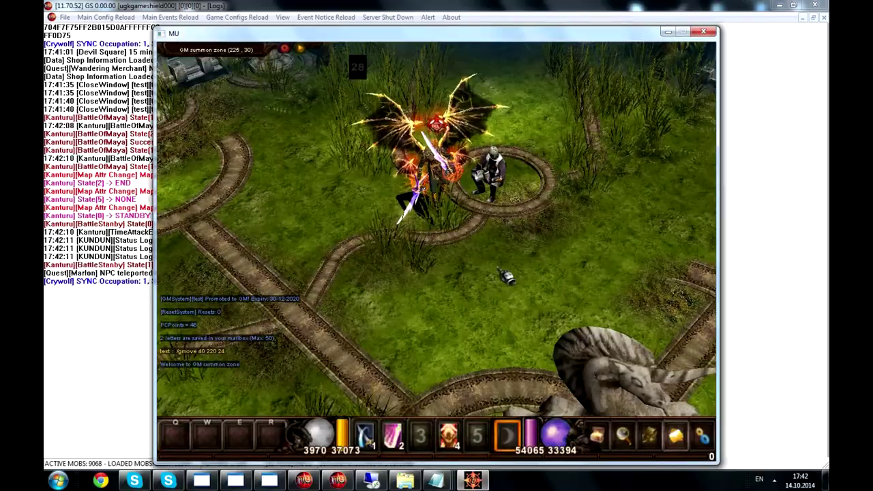
Step: Check the Bone Blade's level and durability in the Wandering Merchant's shop, and return to the Harold_Merchant(250) file
left_click(463, 187)
mouse_move(509, 156)
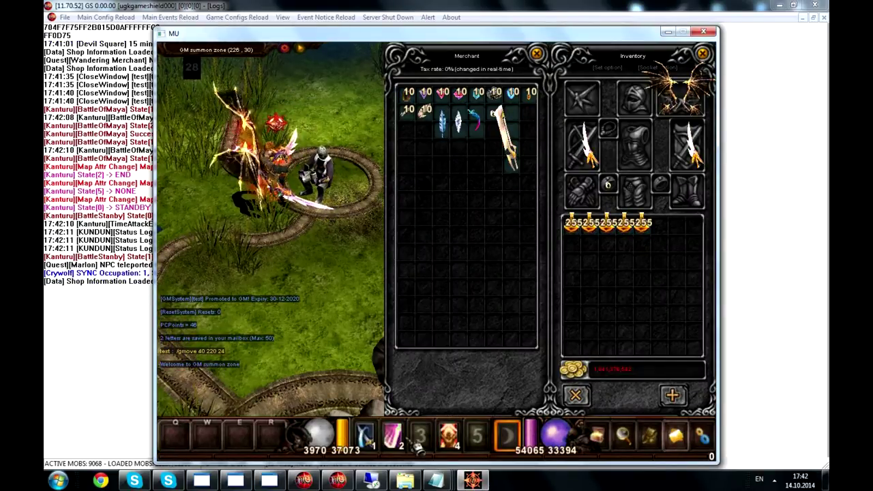
mouse_move(435, 481)
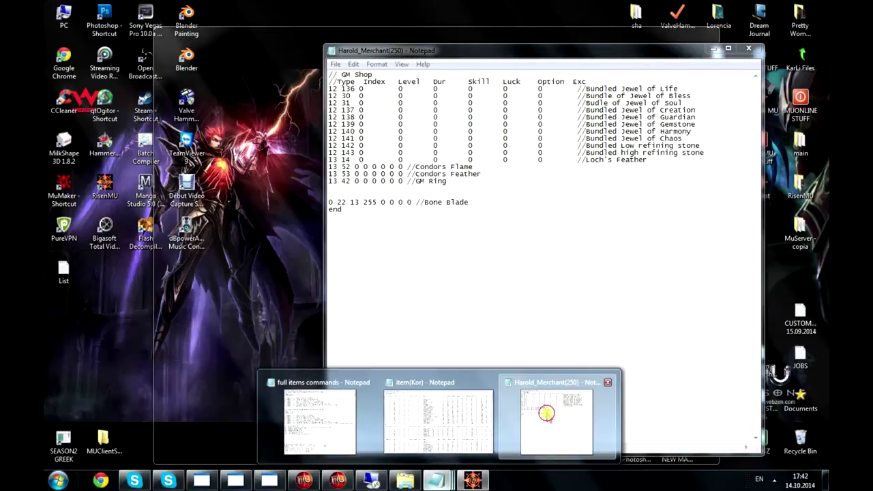
left_click(545, 413)
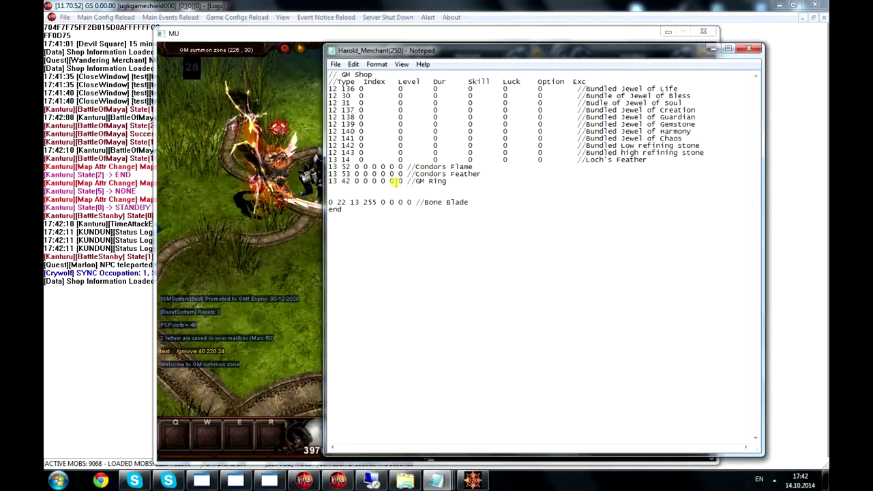
Step: Set the Bone Blade entry's Dur value to 0 and its Skill value to 1, and save the file
left_click_drag(363, 203, 375, 202)
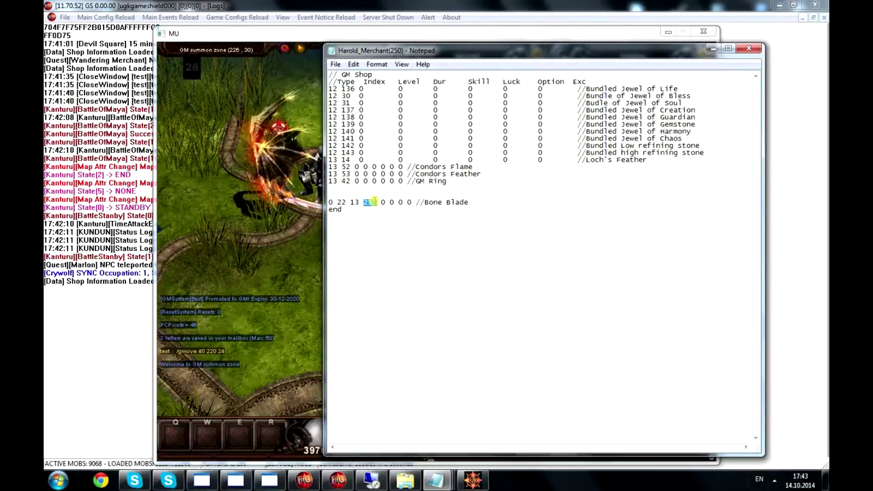
left_click_drag(372, 202, 362, 203)
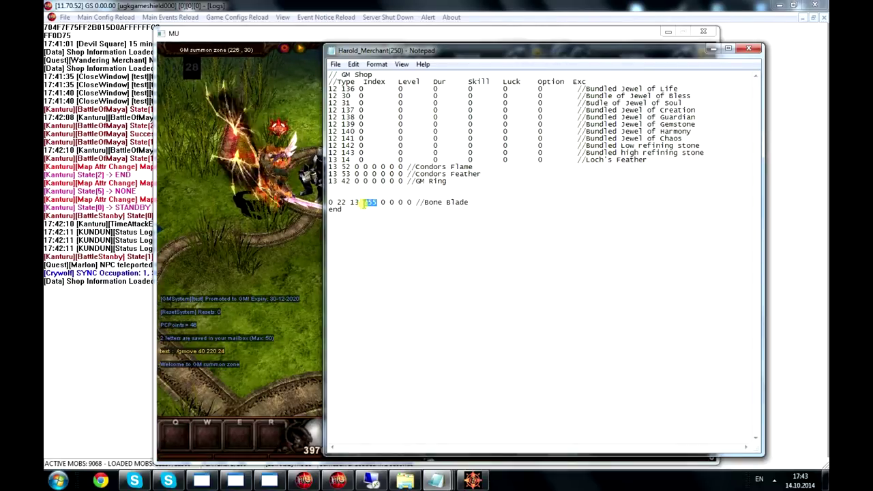
left_click_drag(377, 202, 363, 202)
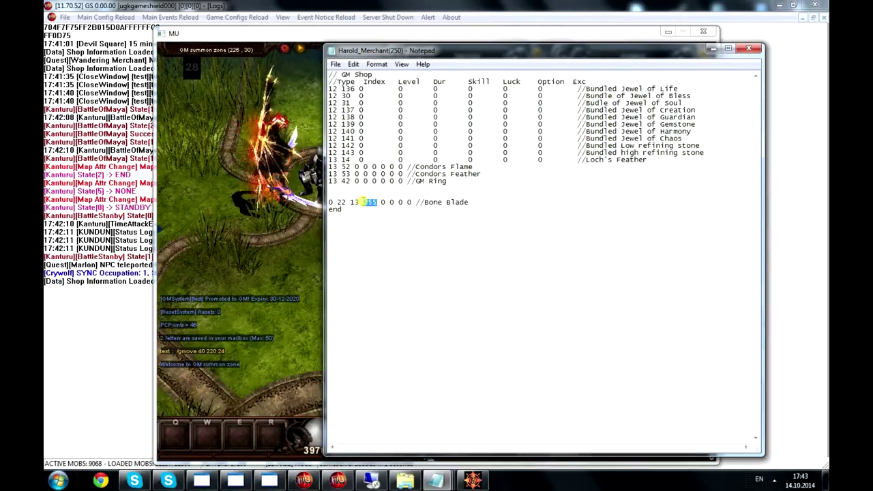
type("0")
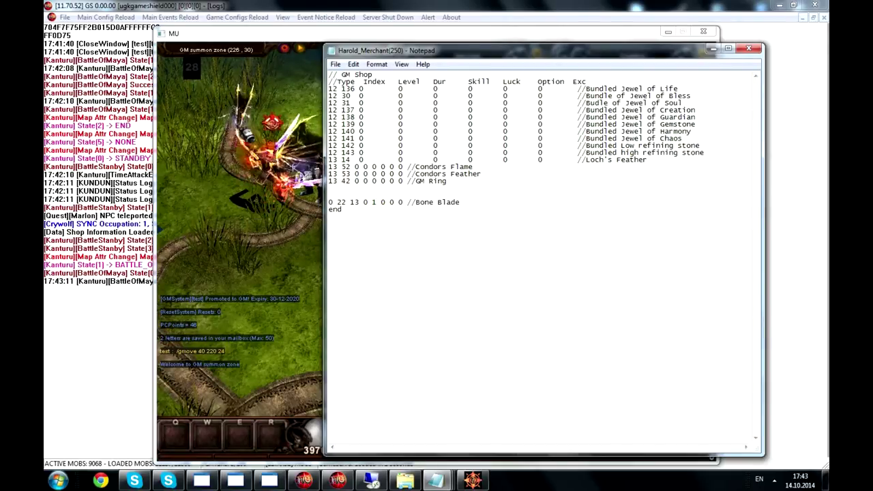
left_click(335, 64)
left_click(356, 101)
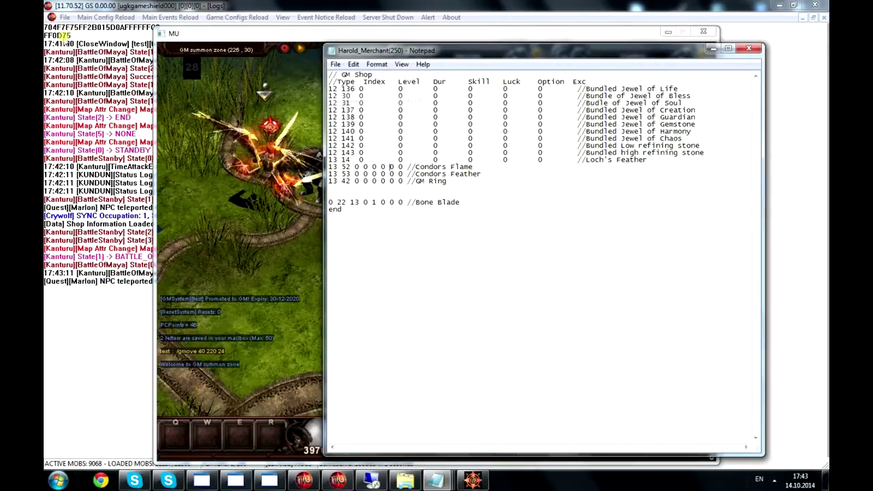
Step: Reload the shops in the GameServer and switch to the MU game
left_click(104, 17)
left_click(117, 39)
left_click(473, 481)
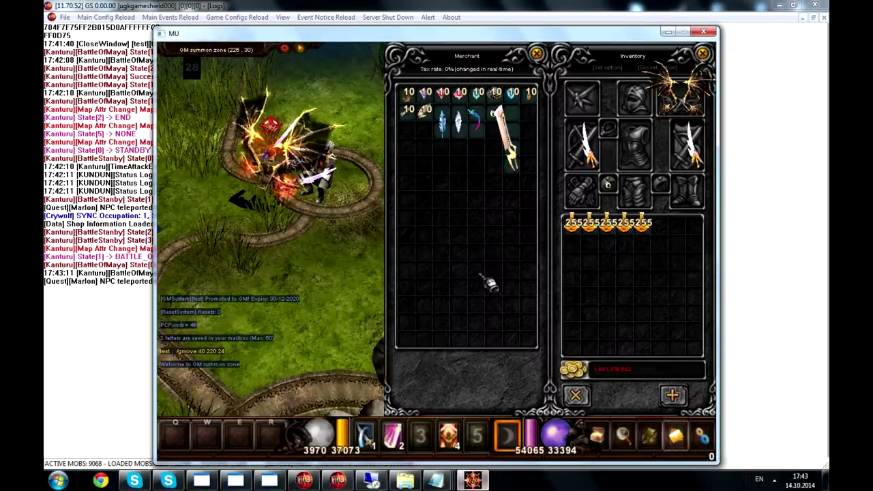
Step: Reopen the Wandering Merchant's shop to check the Bone Blade's skill, close it, and return to the Harold_Merchant(250) file
key("Escape")
left_click(468, 137)
mouse_move(517, 138)
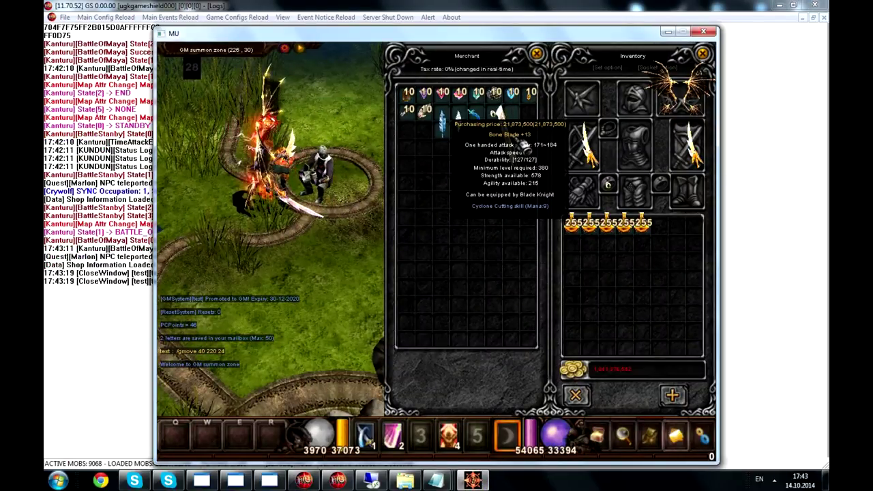
key("Escape")
mouse_move(435, 481)
left_click(574, 417)
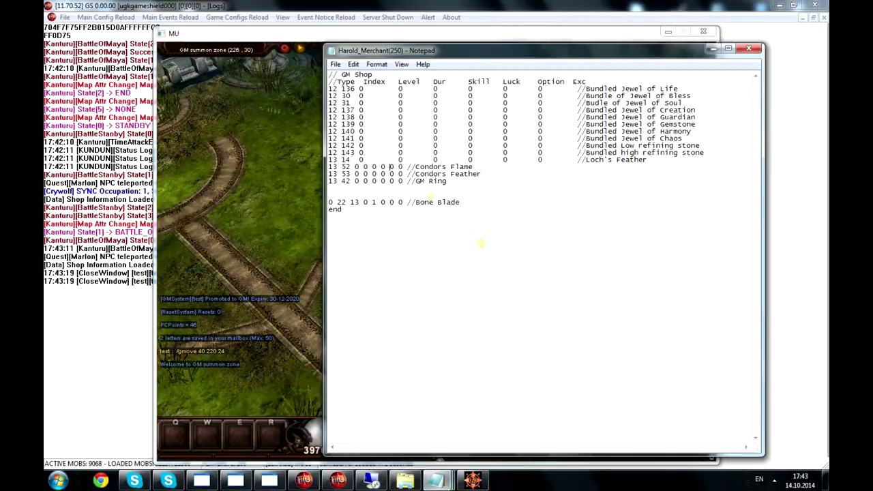
Step: Set the Bone Blade entry's Luck value to 1 and its Option value to 1, and save the file
left_click(381, 202)
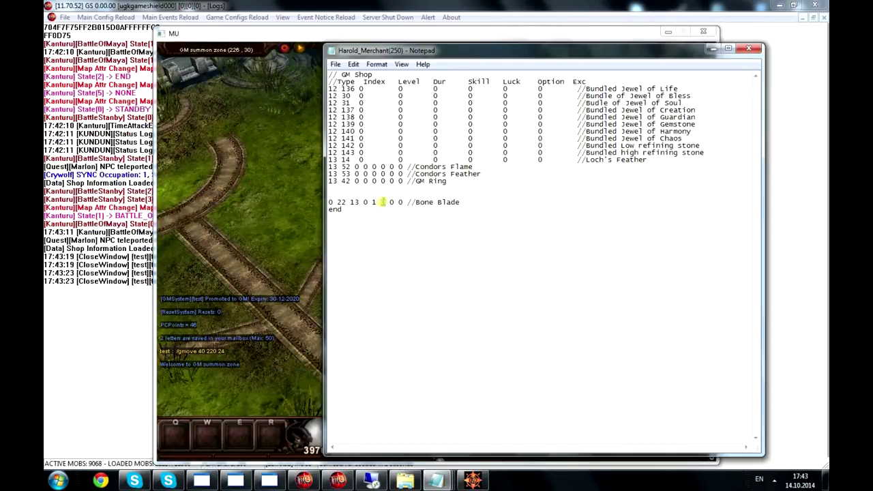
type("1")
left_click(239, 92)
left_click(438, 480)
left_click(559, 417)
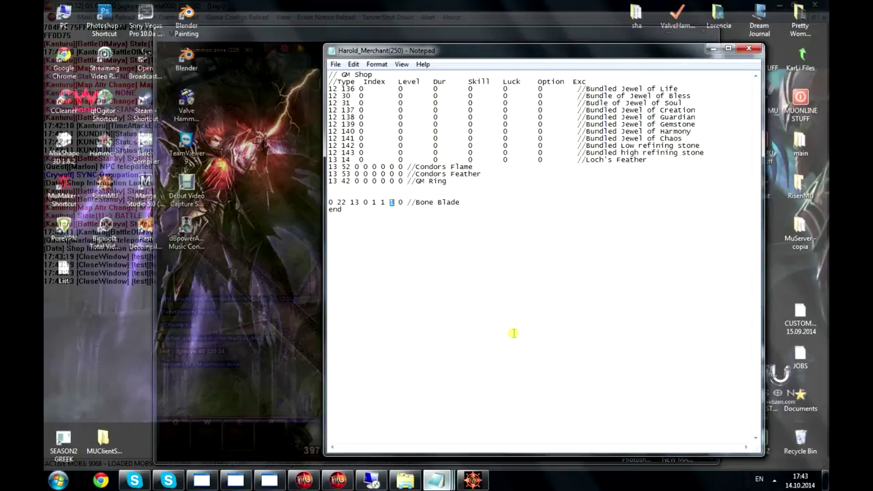
left_click(335, 65)
left_click(344, 101)
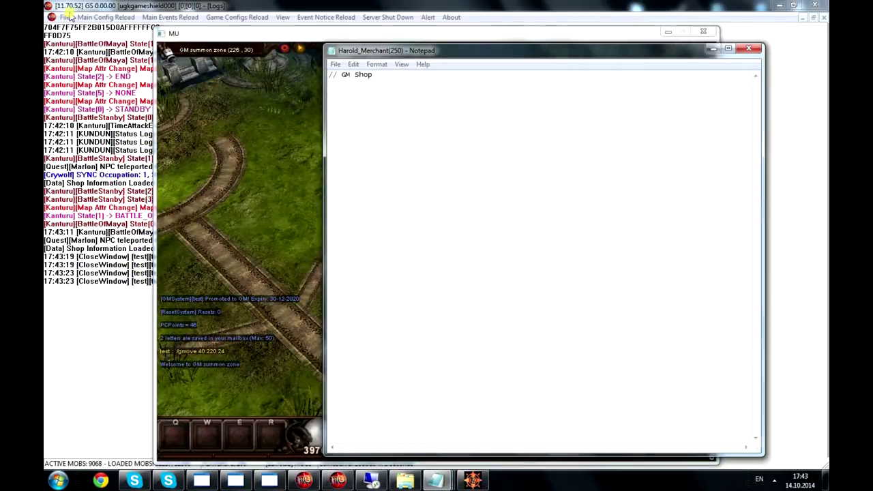
Step: Reload the shops in the GameServer and check the Bone Blade's luck and additional option in the Wandering Merchant's shop in MU
left_click(91, 17)
left_click(100, 41)
left_click(472, 480)
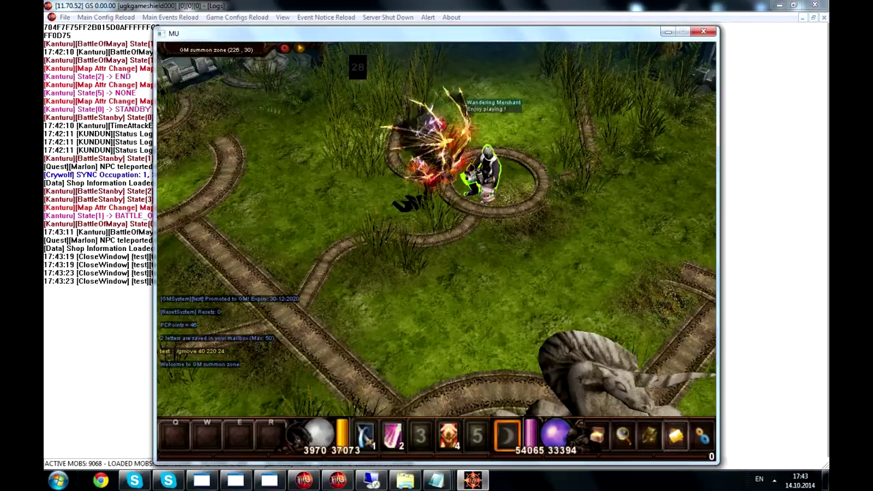
left_click(482, 174)
mouse_move(511, 141)
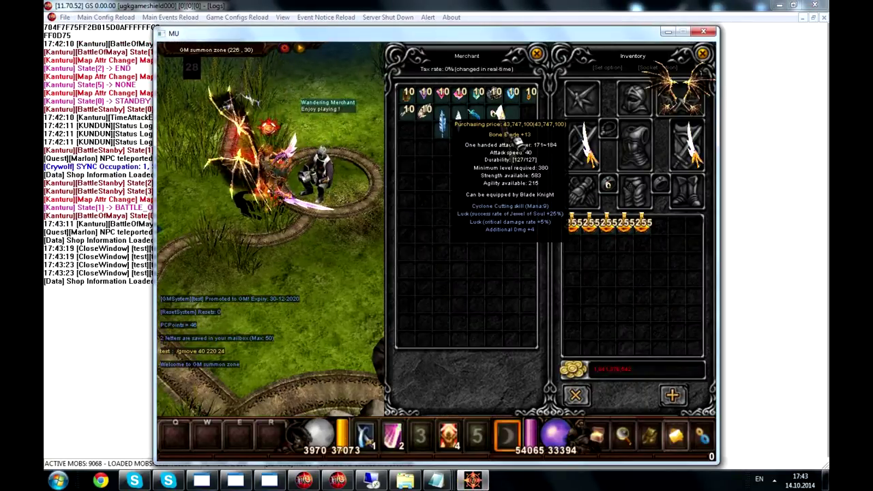
Step: Return to the Harold_Merchant(250) file, set the Bone Blade entry's Option value to 8, and save it
left_click(473, 481)
mouse_move(437, 481)
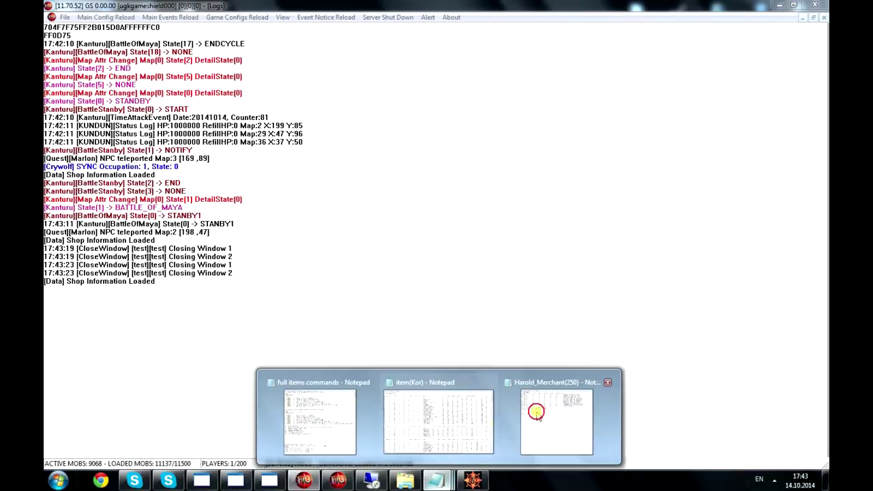
left_click(536, 413)
double_click(383, 202)
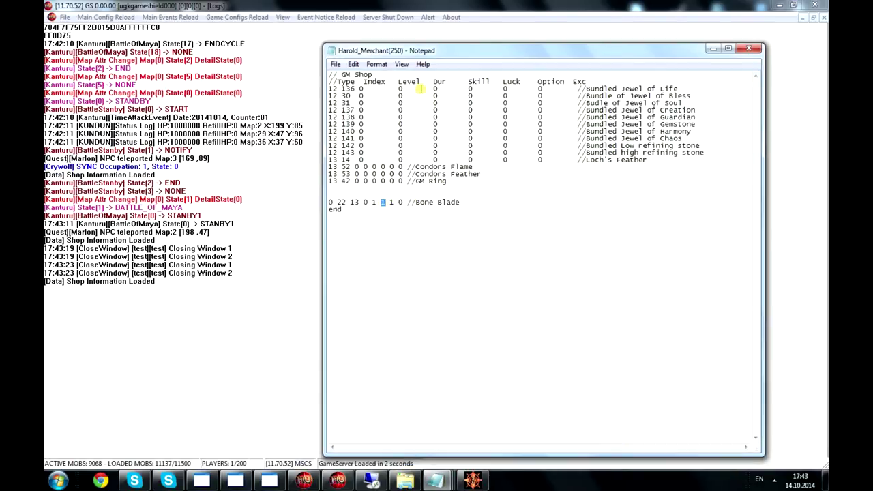
double_click(392, 202)
key("BackSpace")
type("8")
left_click(336, 64)
left_click(354, 101)
Step: Reload the GameServer's shops and reopen the Wandering Merchant's shop in MU to check the Bone Blade's additional damage
left_click(77, 18)
left_click(113, 41)
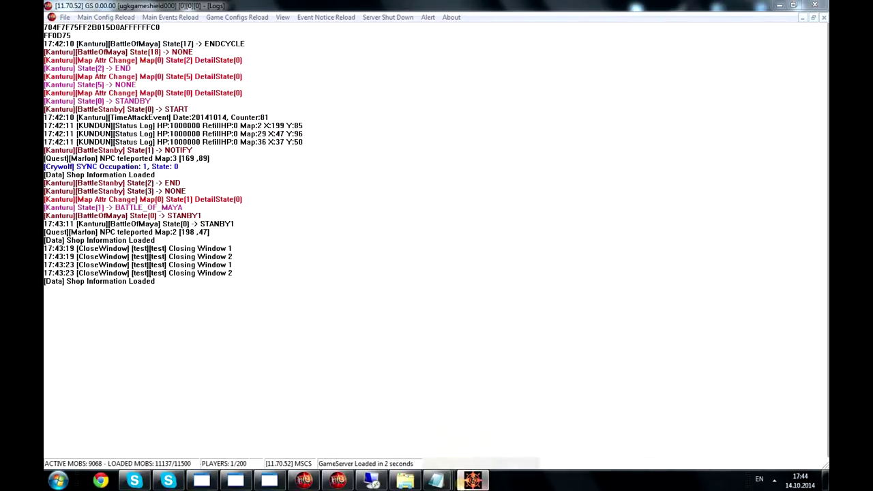
left_click(473, 481)
key("Escape")
left_click(473, 200)
mouse_move(514, 145)
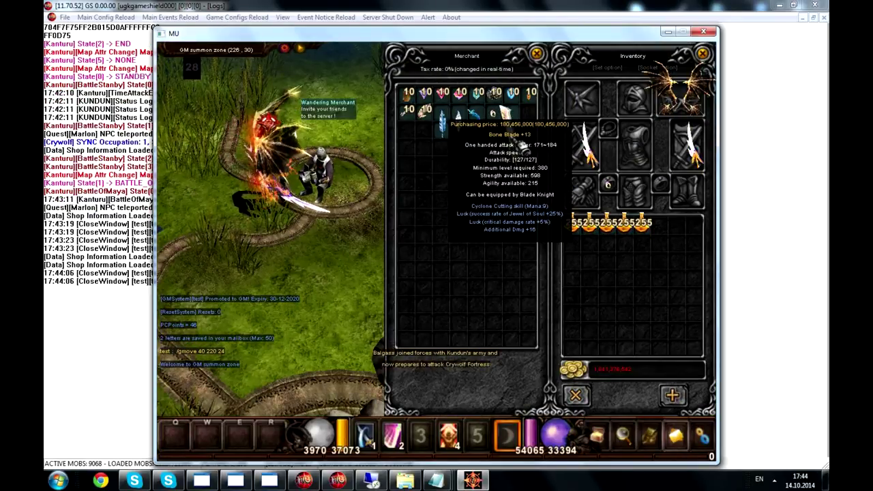
Step: Close the shop, set the Bone Blade entry's Option value to 16 in the Harold_Merchant(250) file, and save it
key("Escape")
left_click(473, 481)
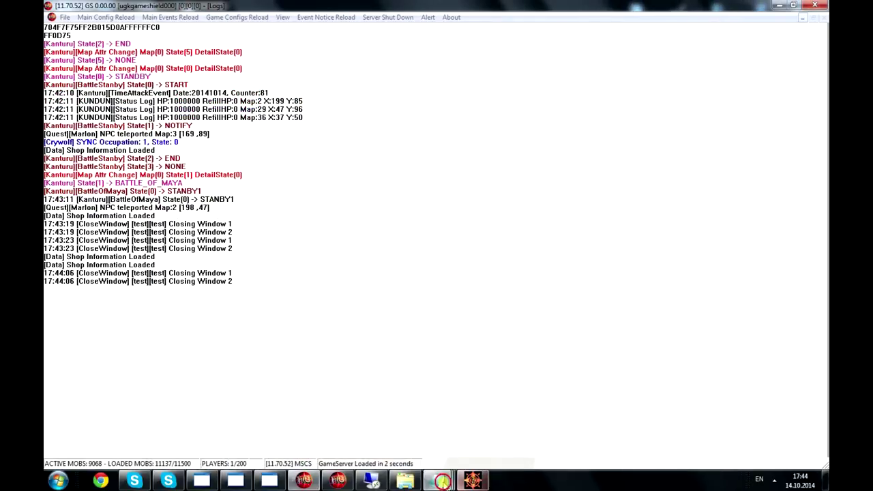
left_click(440, 481)
double_click(391, 202)
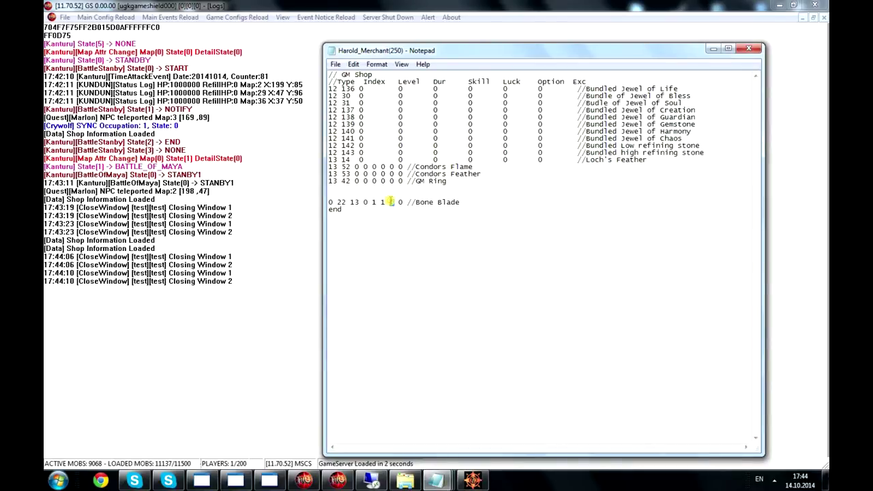
type("16")
left_click(335, 64)
left_click(356, 97)
Step: Reload the GameServer's shops and check the Bone Blade's additional damage with Option 16 at the Wandering Merchant in MU
left_click(106, 17)
left_click(109, 42)
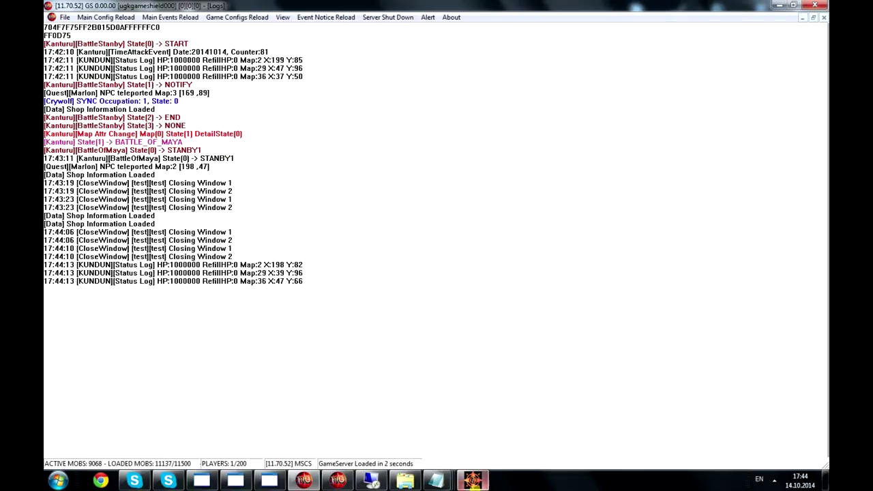
left_click(473, 481)
key("v")
key("v")
left_click(492, 186)
mouse_move(507, 142)
Step: Close the shop, set the Bone Blade entry's Option value to 4 in the Harold_Merchant(250) file, and save it
key("Escape")
left_click(473, 481)
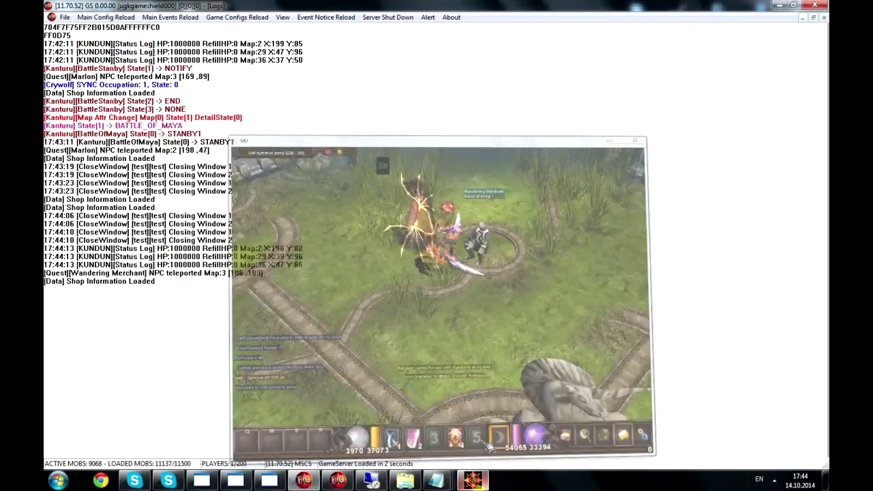
mouse_move(445, 483)
left_click(523, 416)
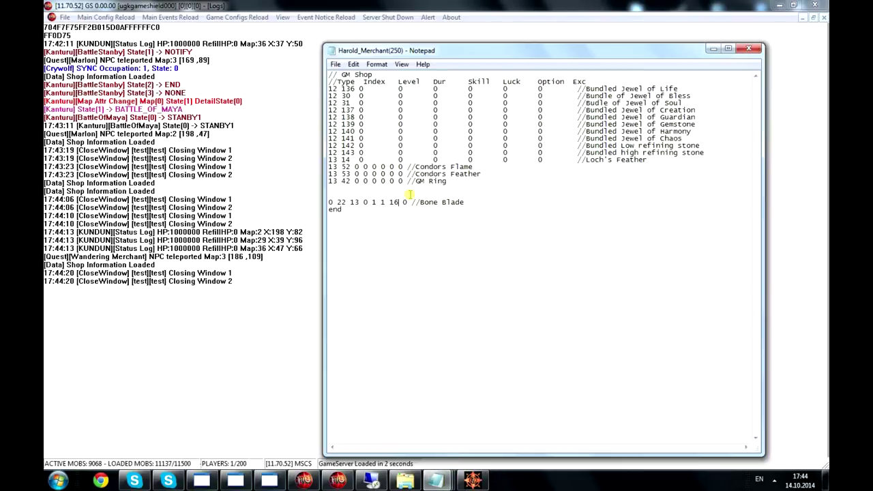
double_click(391, 204)
type("4")
left_click(336, 64)
left_click(350, 106)
Step: Reload the GameServer's shops and check the Bone Blade's additional damage with Option 4 at the Wandering Merchant in MU
left_click(106, 17)
left_click(102, 39)
left_click(473, 481)
key("v")
left_click(496, 187)
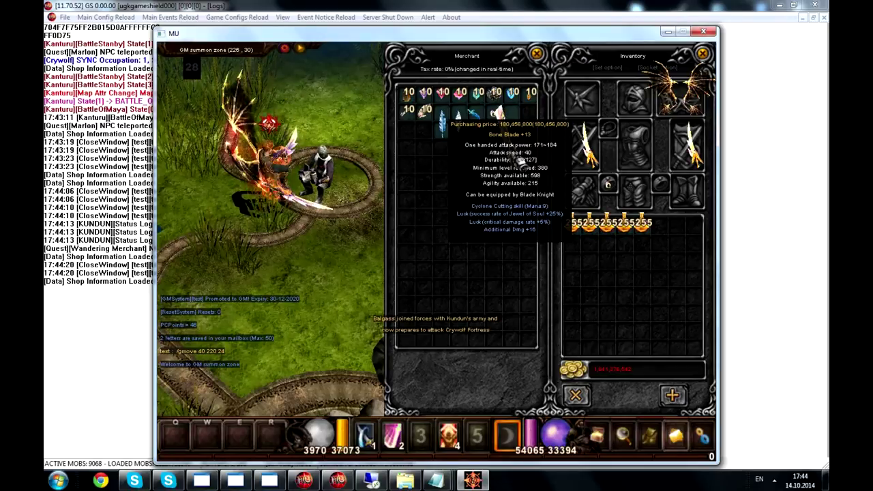
Step: Close the shop, set the Bone Blade entry's Exc value to 1 in the Harold_Merchant(250) file, and save it
key("Escape")
left_click(461, 482)
left_click(435, 481)
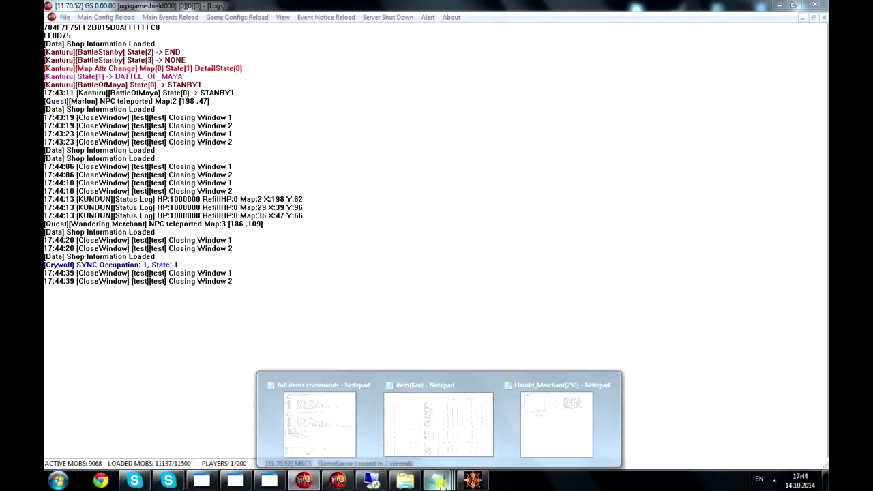
left_click(526, 418)
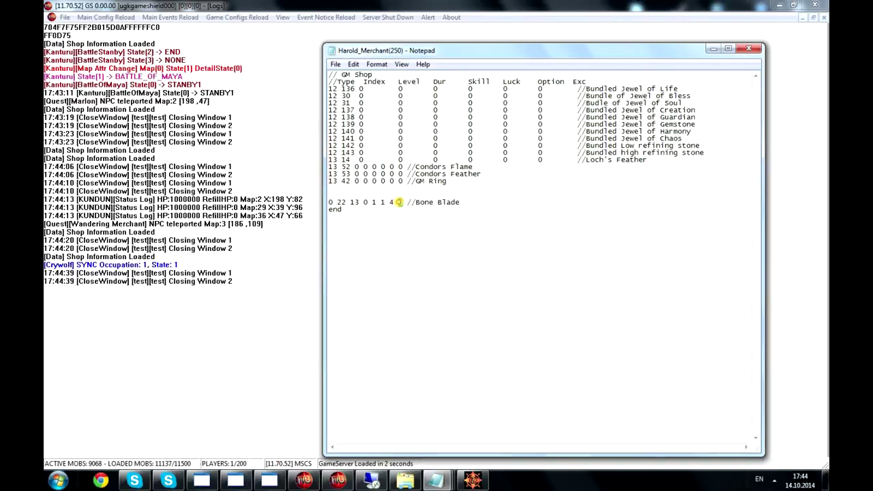
left_click(337, 65)
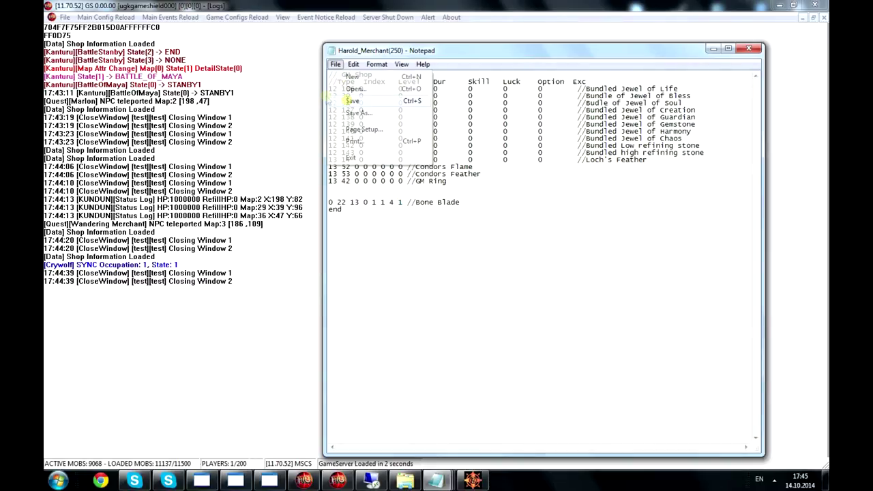
left_click(345, 98)
Step: Reload the GameServer's shops and check the Bone Blade's excellent option in the Wandering Merchant's shop in MU
left_click(85, 19)
left_click(118, 43)
left_click(478, 482)
key("v")
left_click(477, 171)
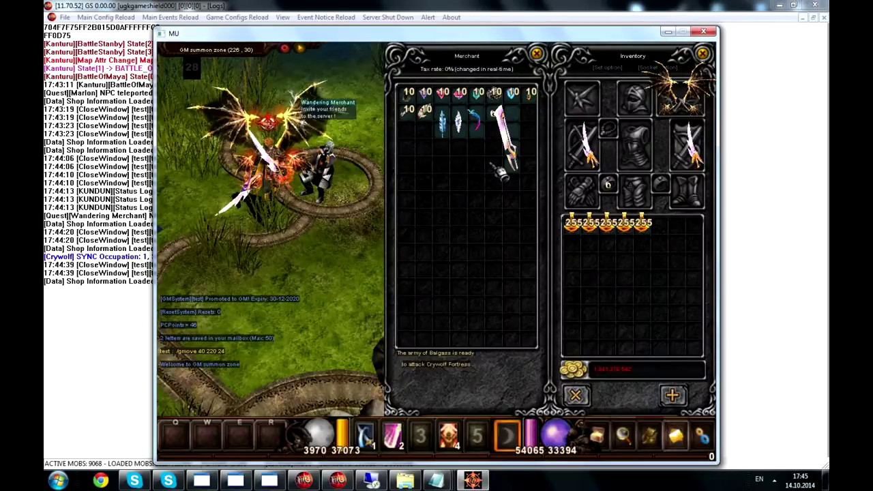
mouse_move(500, 115)
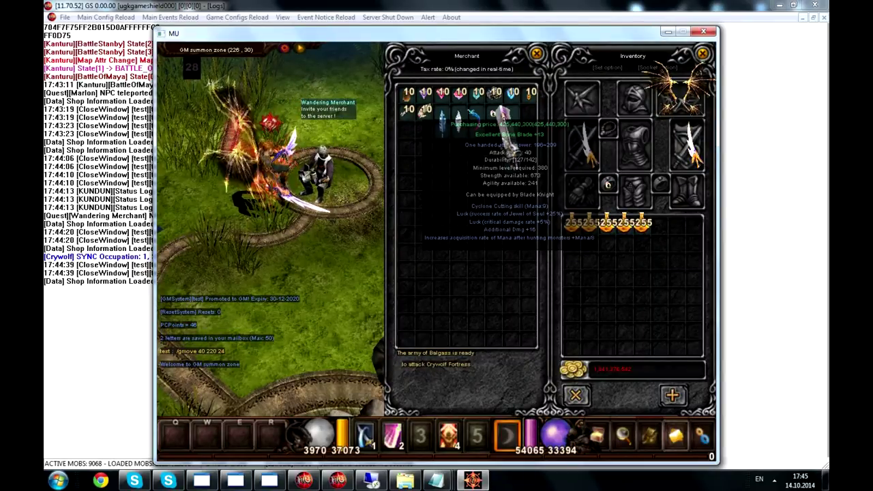
Step: Open the full items commands file and review the item command's number explanations and the list of excellent option values
mouse_move(437, 481)
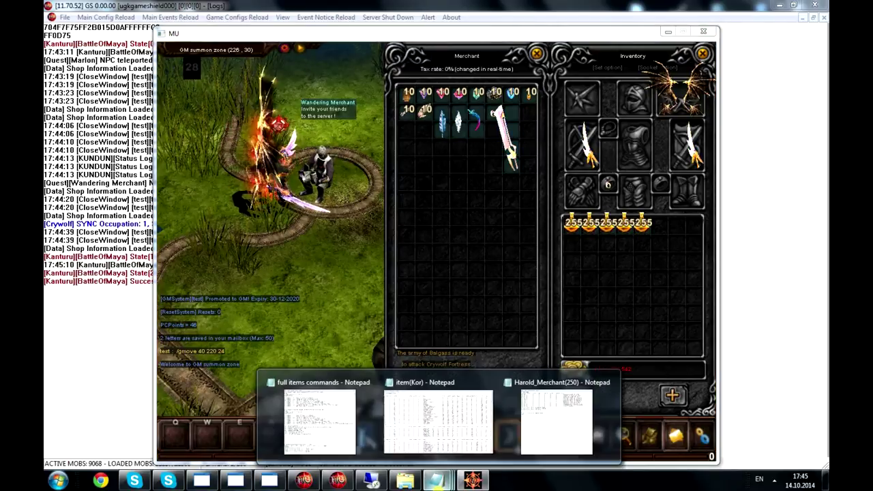
left_click(342, 435)
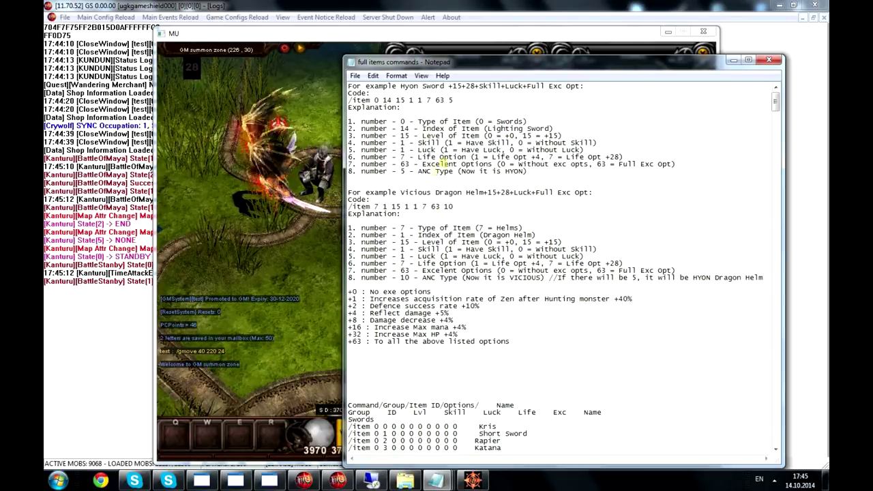
left_click_drag(536, 171, 292, 123)
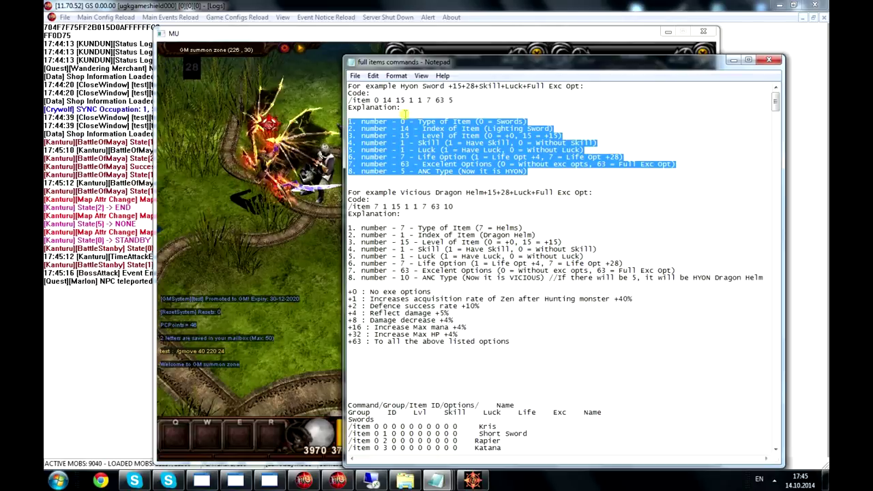
left_click(450, 99)
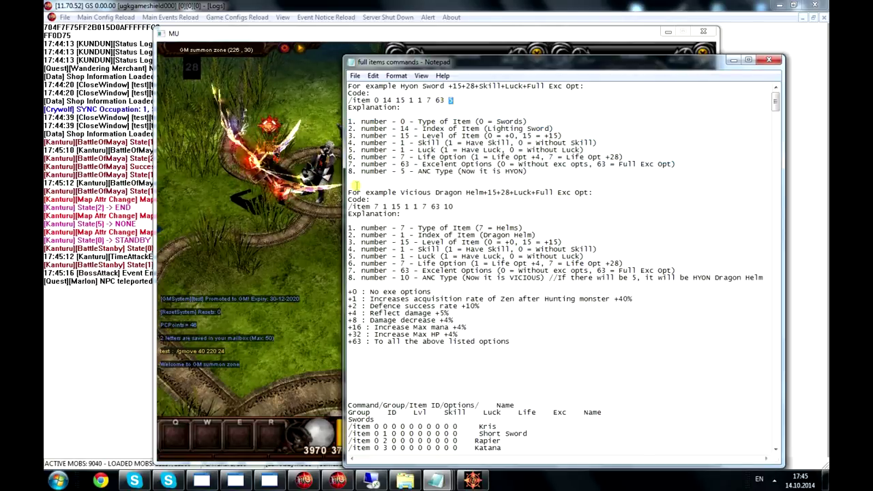
scroll(377, 215, "down", 1)
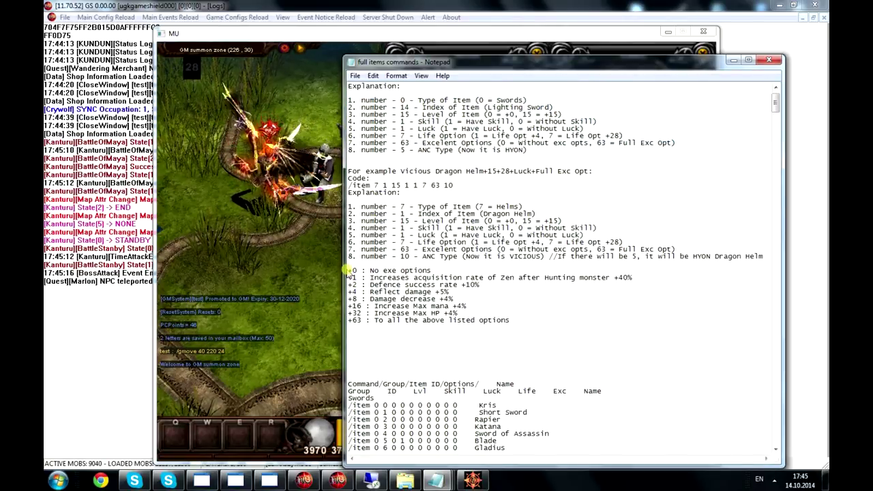
left_click_drag(350, 256, 744, 248)
left_click_drag(427, 266, 349, 86)
left_click(422, 165)
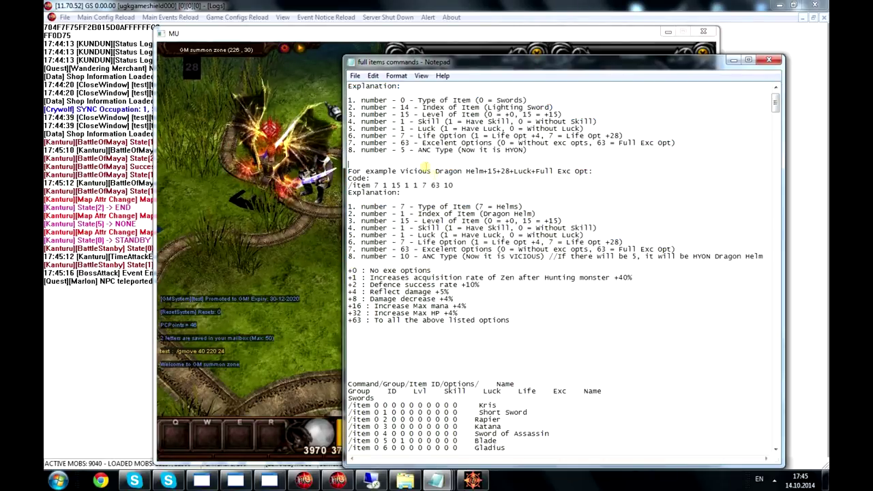
scroll(444, 226, "up", 1)
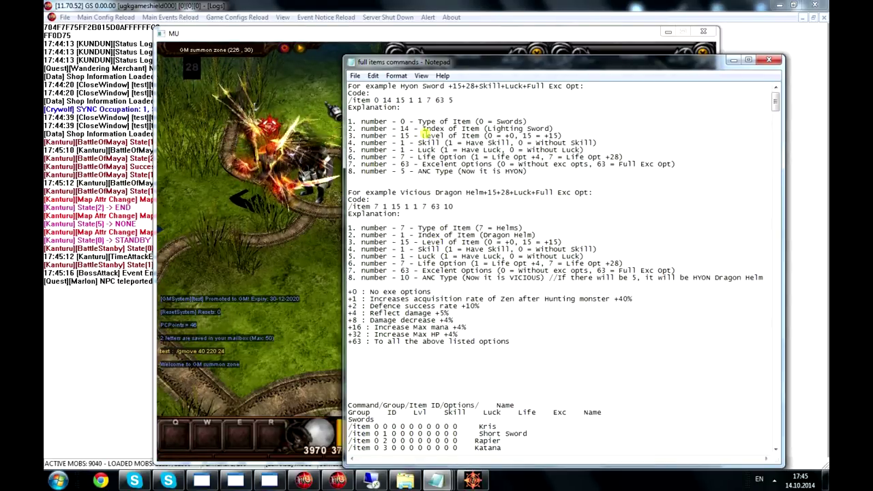
scroll(423, 131, "down", 15)
scroll(496, 234, "up", 12)
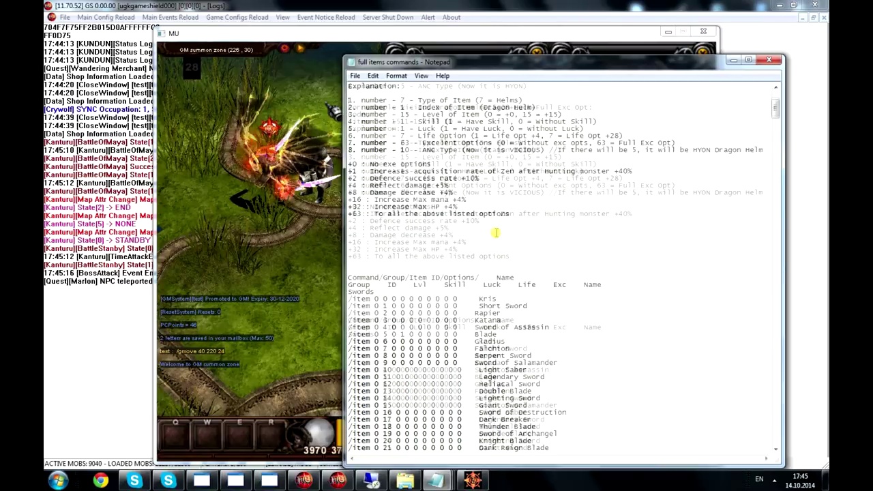
scroll(496, 234, "up", 1)
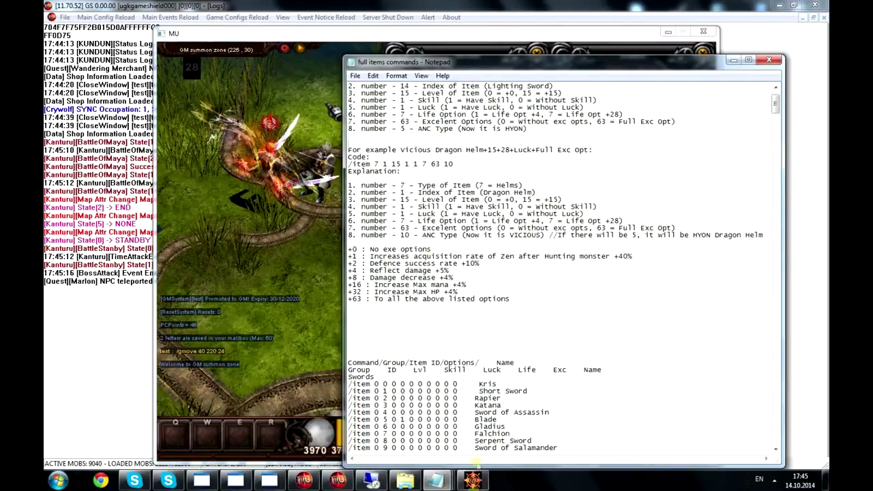
Step: Return to the Harold_Merchant(250) file, set the Bone Blade entry's Exc value to 2, and save it
mouse_move(437, 481)
left_click(566, 424)
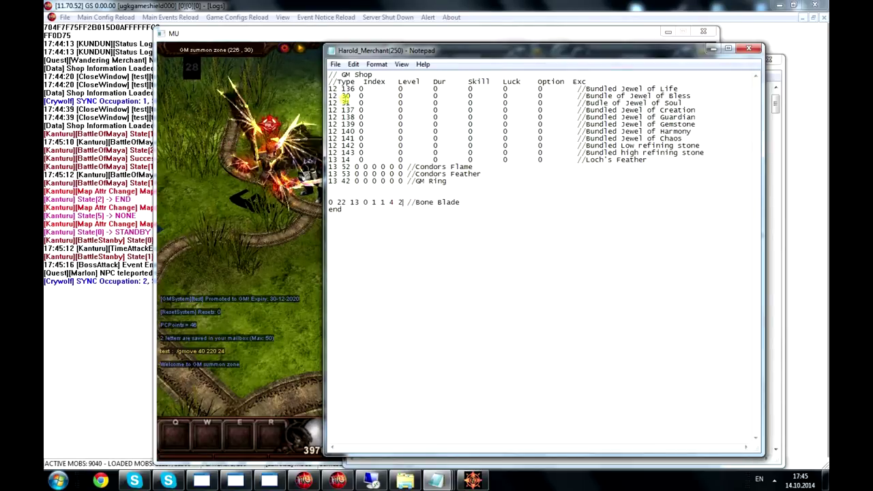
left_click(334, 64)
left_click(334, 100)
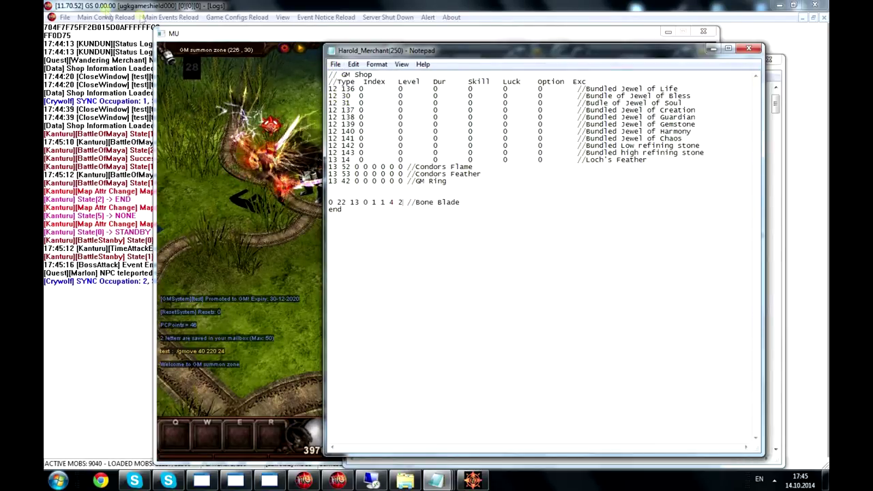
Step: Reload the GameServer's shops and reopen the Wandering Merchant's shop in MU to check the Bone Blade's excellent option with Exc 2
left_click(141, 19)
left_click(106, 17)
left_click(109, 43)
left_click(473, 481)
key("Escape")
left_click(473, 170)
mouse_move(512, 140)
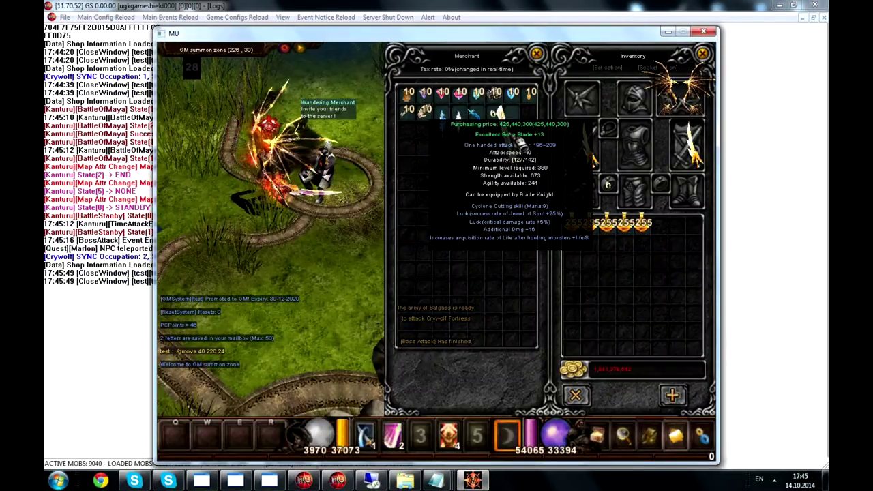
Step: Close the Wandering Merchant's shop and return to the Harold_Merchant(250) file
key("Escape")
left_click(473, 481)
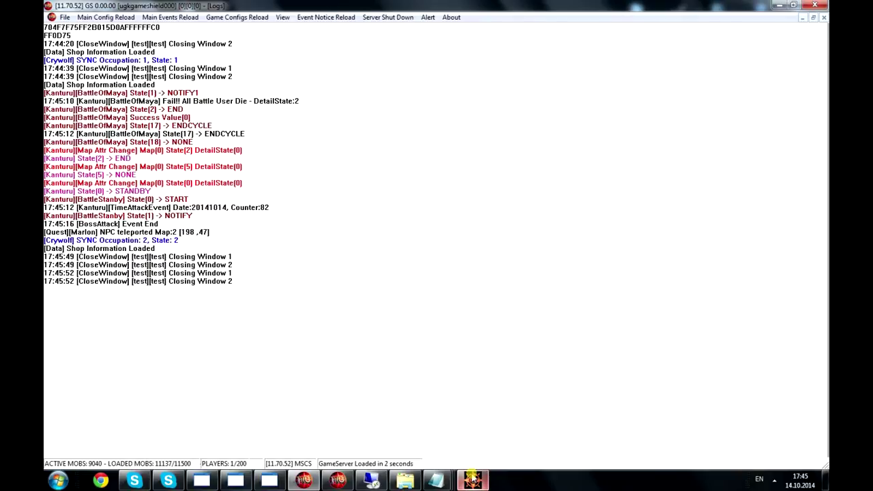
mouse_move(441, 483)
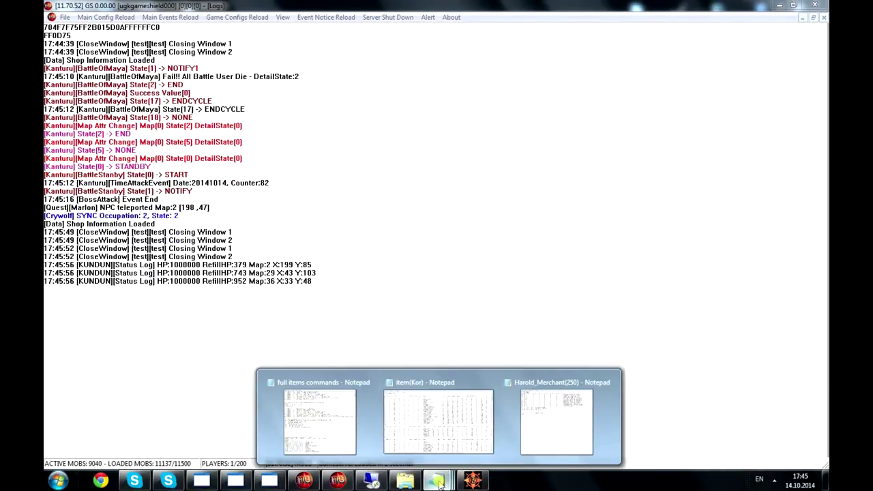
left_click(557, 420)
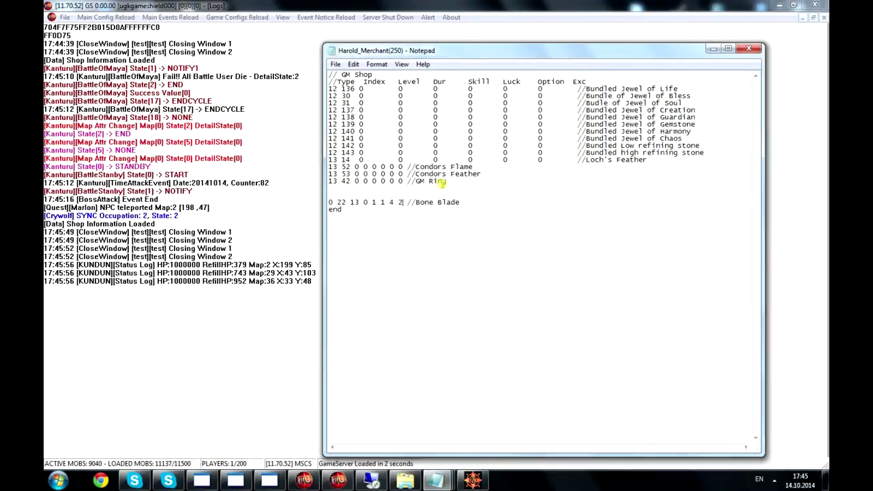
Step: Set the Bone Blade entry's Exc value to 4 and save the Harold_Merchant(250) file
left_click(335, 65)
left_click(351, 103)
Step: Reload the GameServer's shops and check the Bone Blade's excellent option with Exc 4 at the Wandering Merchant in MU
left_click(84, 20)
left_click(106, 17)
left_click(111, 43)
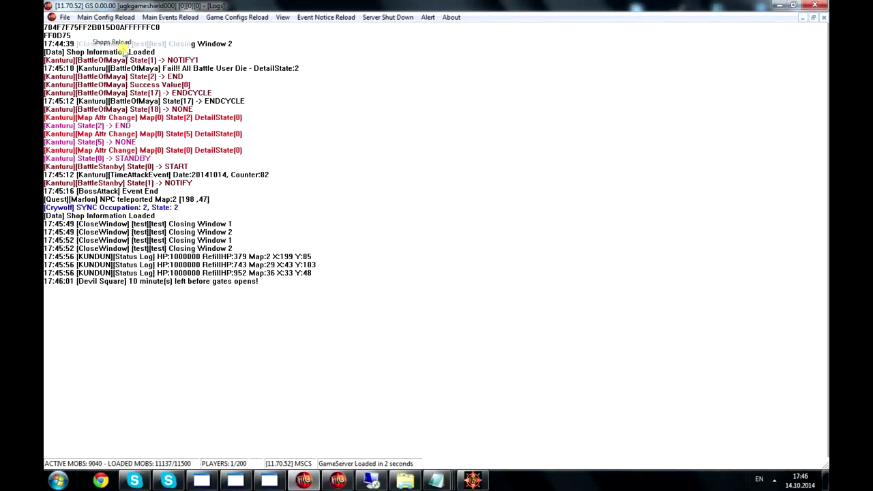
left_click(473, 481)
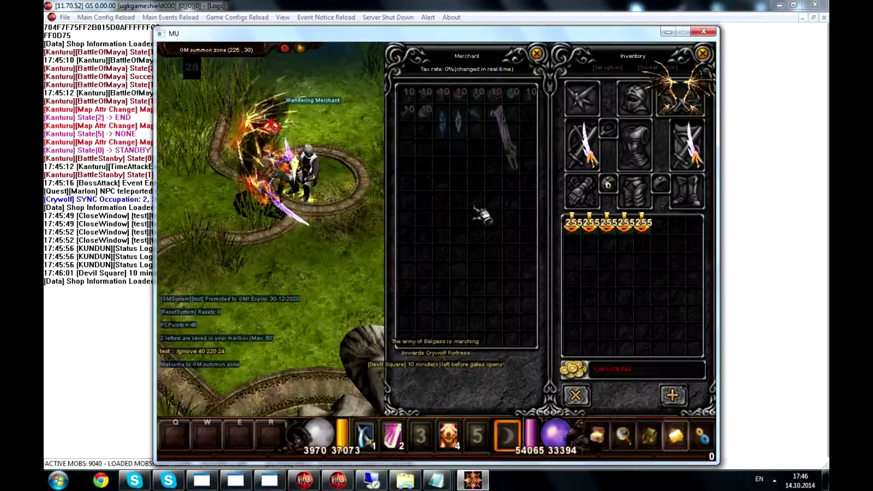
mouse_move(524, 136)
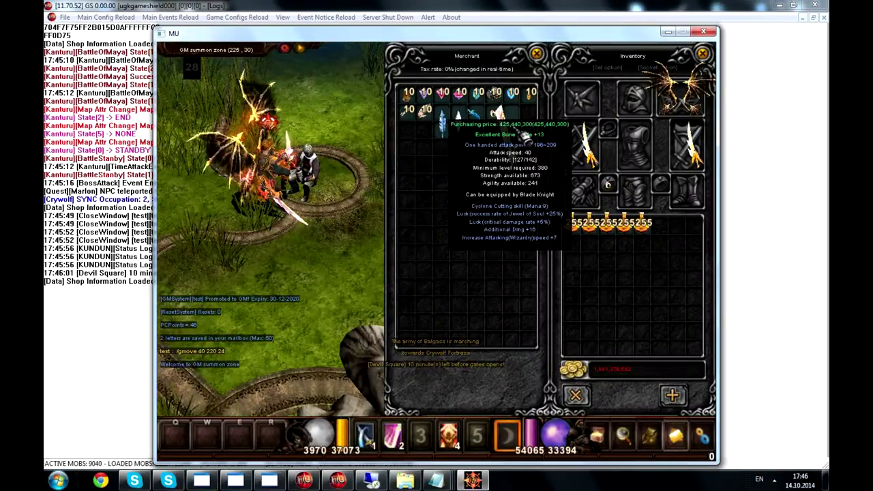
Step: Return to the Harold_Merchant(250) file and set the Bone Blade entry's Exc value to 8
left_click(473, 481)
mouse_move(440, 480)
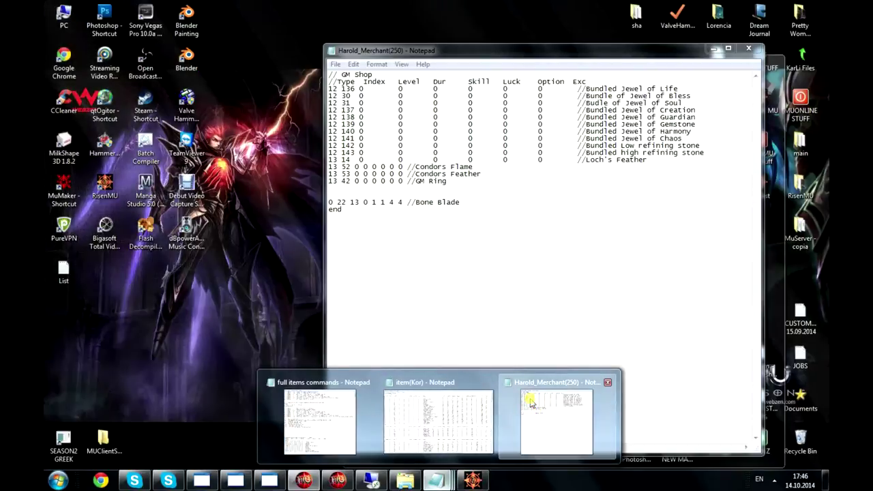
left_click(557, 420)
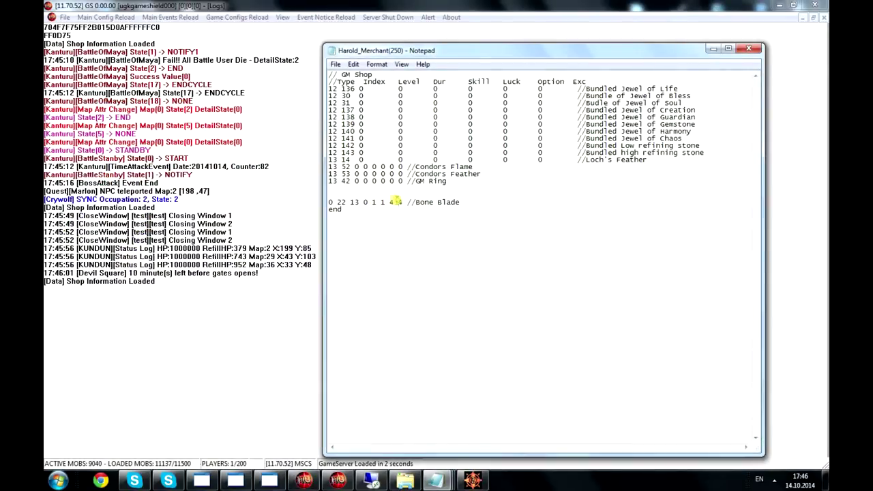
double_click(402, 203)
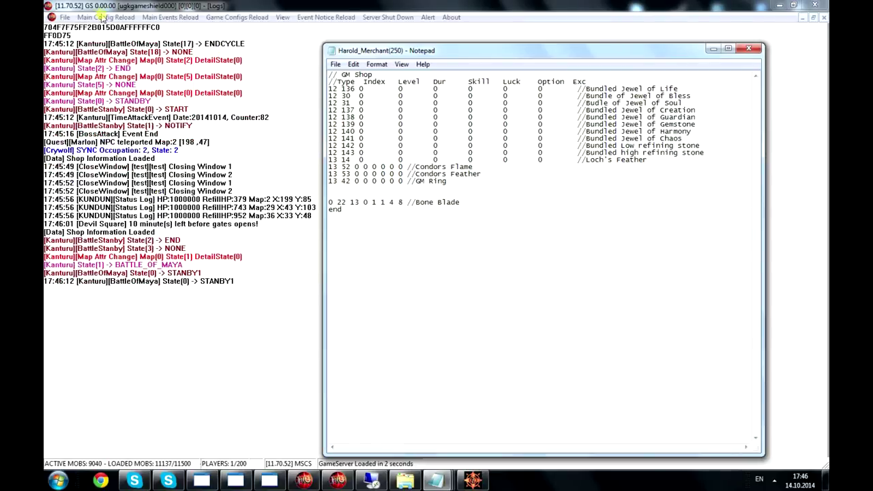
Step: Reload the GameServer's shops and reopen the Wandering Merchant's shop in MU to check the Bone Blade with Exc 8
left_click(102, 17)
left_click(117, 39)
left_click(473, 481)
left_click(466, 193)
mouse_move(520, 136)
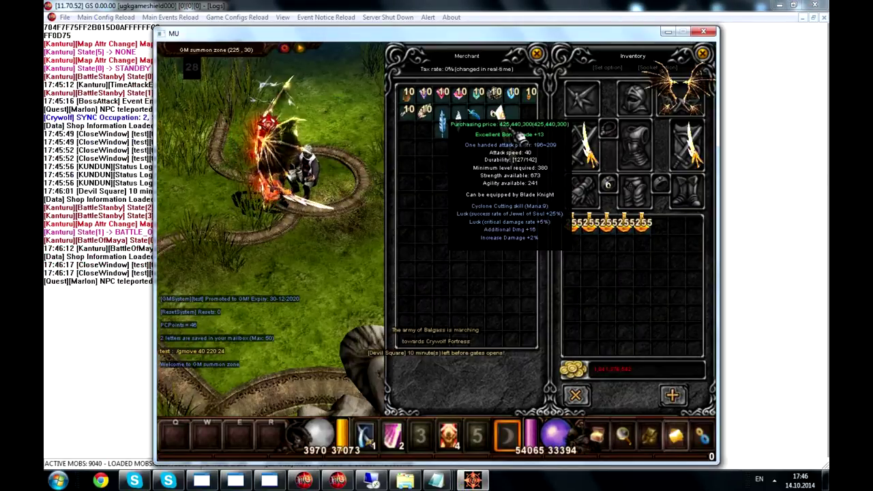
Step: Close the merchant's shop and set the Bone Blade entry's Exc value to 12 in Harold_Merchant(250)
key("Escape")
mouse_move(435, 481)
left_click(556, 423)
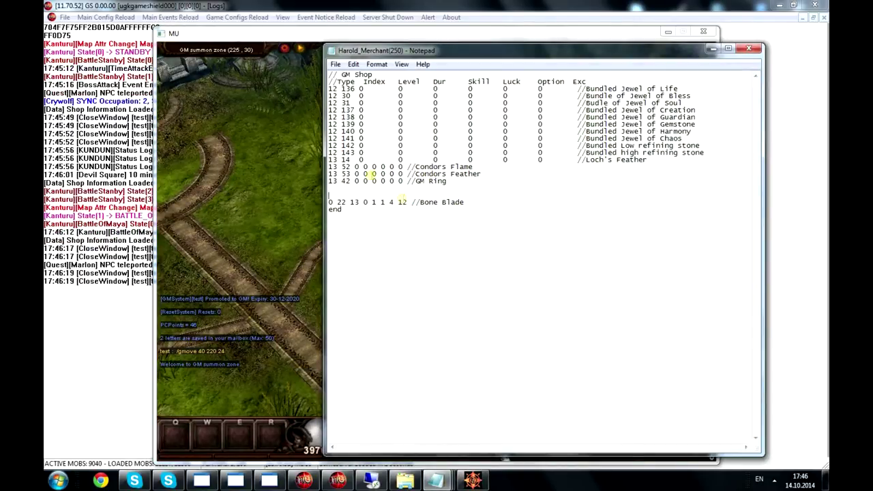
Step: Reload the GameServer's shops and reopen the merchant's shop in MU to check the Bone Blade's combined excellent options with Exc 12
left_click(106, 17)
left_click(92, 40)
left_click(479, 482)
left_click(472, 161)
mouse_move(513, 136)
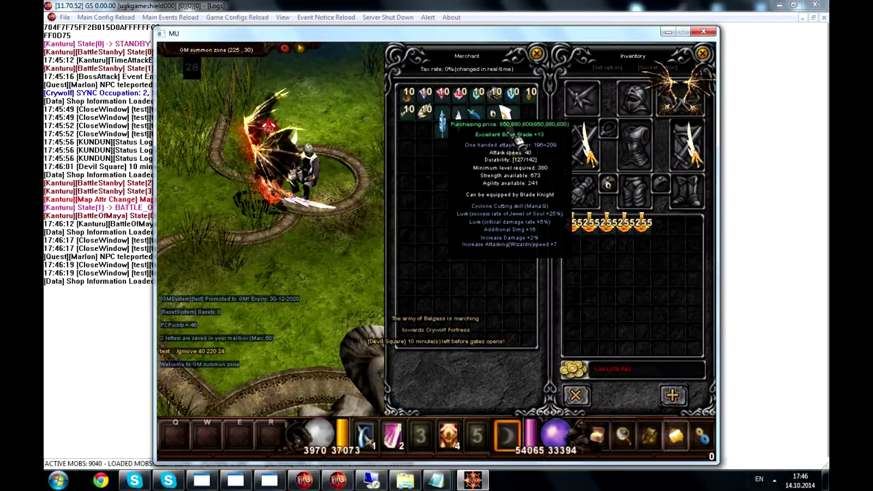
Step: Close the merchant's shop, return to Harold_Merchant(250) and set the Bone Blade entry's Exc value to 14
key("Escape")
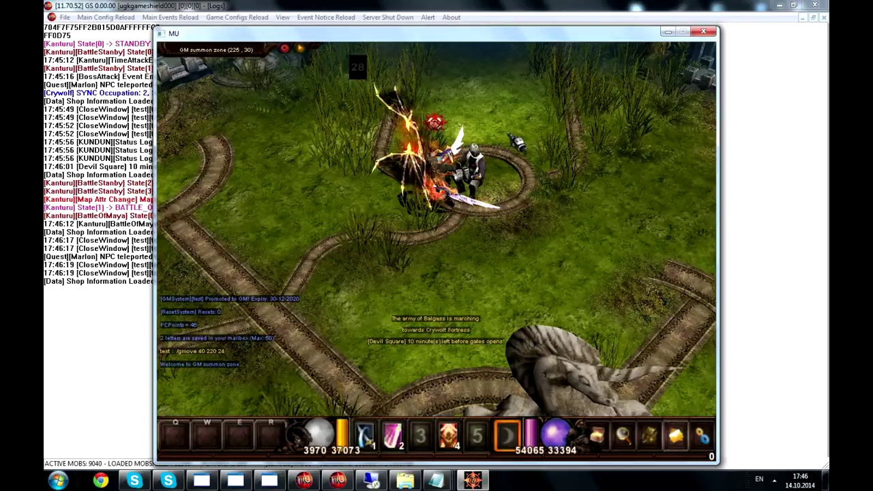
left_click(464, 482)
mouse_move(437, 482)
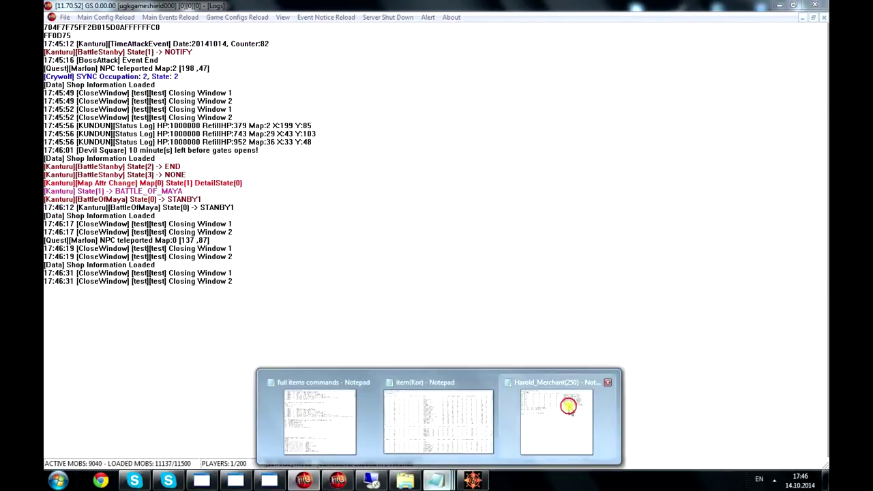
left_click(569, 407)
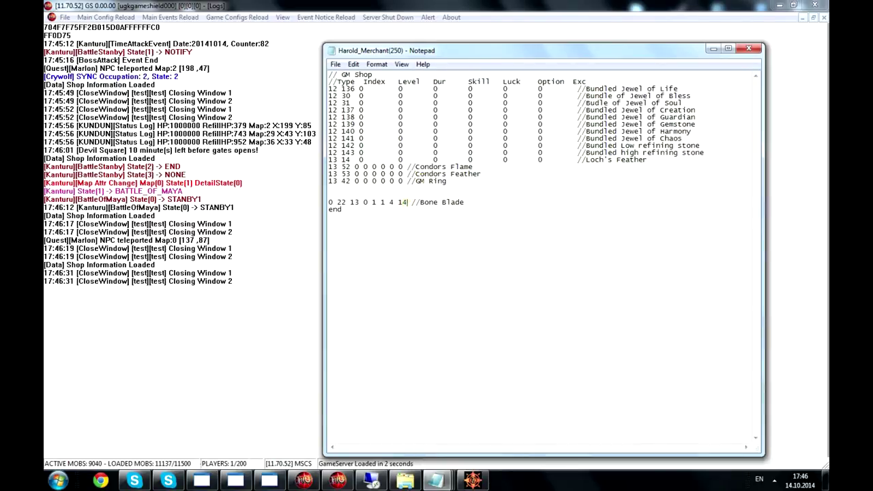
Step: Reload the GameServer's shops and reopen the Wandering Merchant's shop in MU with the Bone Blade at Exc 14
left_click(129, 64)
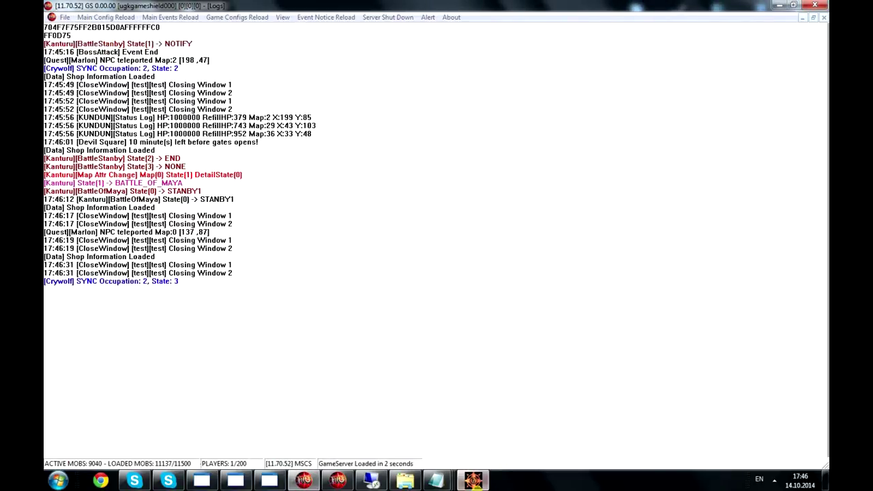
left_click(473, 482)
left_click(471, 164)
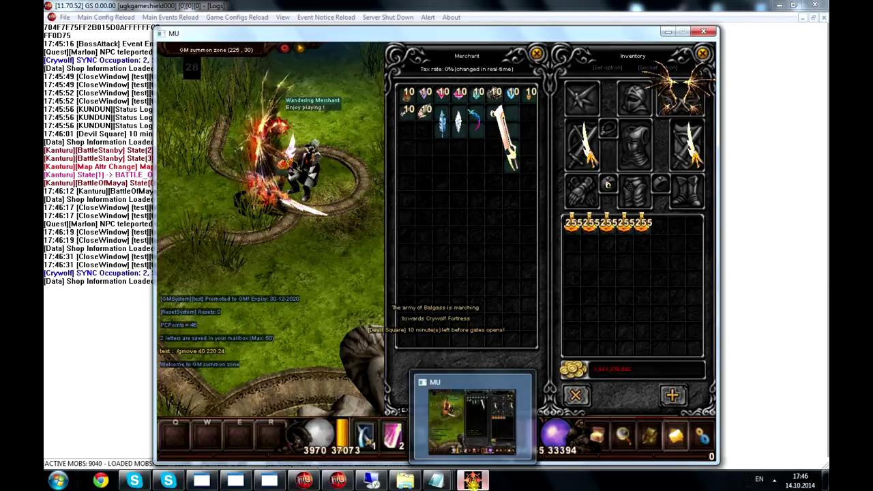
Step: Switch back to the Harold_Merchant(250) file and change the Bone Blade entry's Exc value to 3
left_click(473, 481)
mouse_move(437, 481)
left_click(527, 396)
left_click_drag(399, 202, 407, 202)
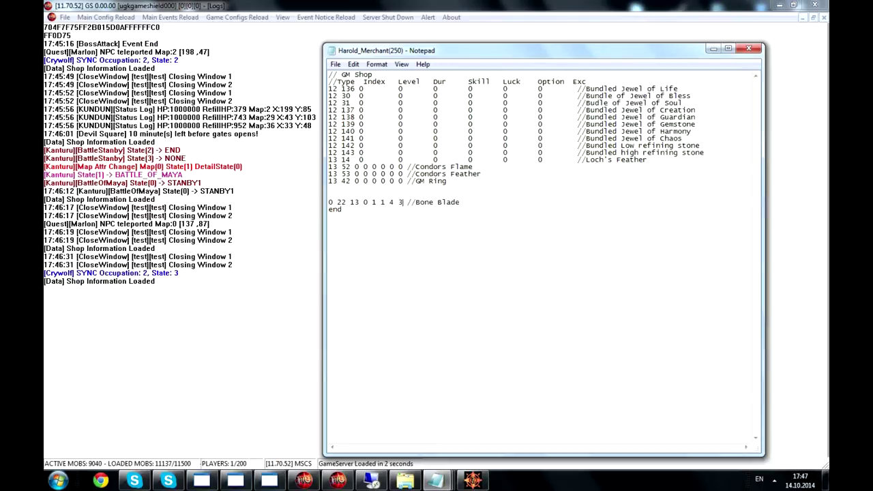
Step: Reload the GameServer's shops, then close and reopen the merchant's shop in MU to check the Bone Blade with Exc 3
left_click(113, 18)
left_click(109, 40)
left_click(473, 482)
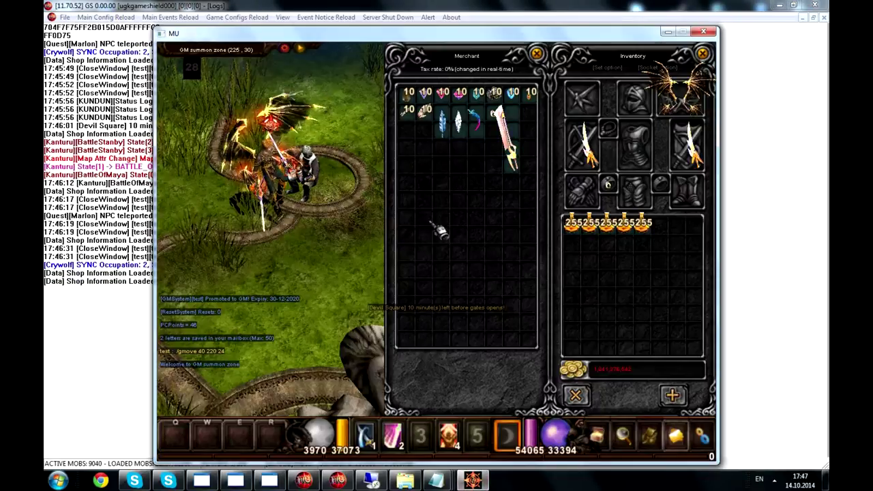
key("Escape")
left_click(476, 167)
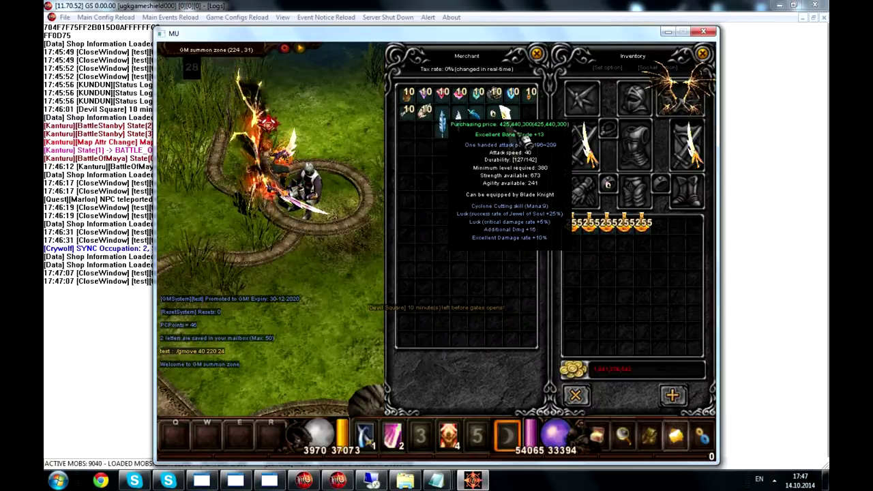
Step: Close the merchant's shop and change the Bone Blade entry's Exc value to 64 in Harold_Merchant(250)
key("Escape")
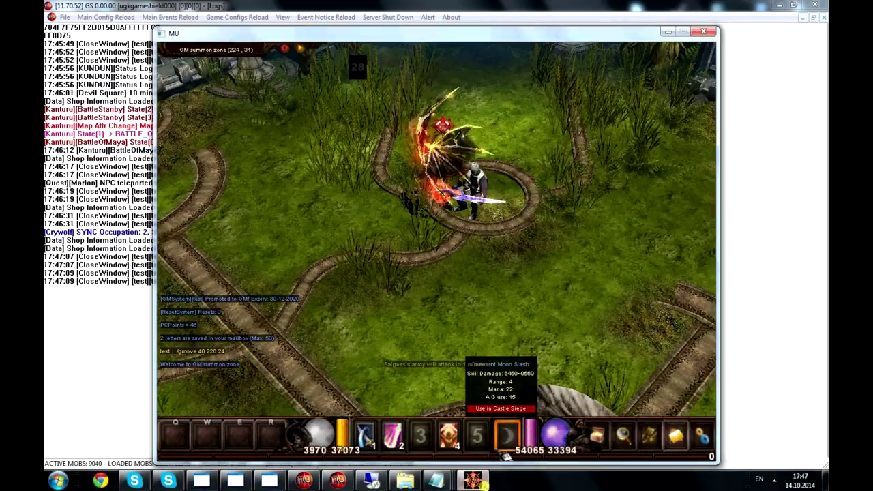
left_click(473, 481)
left_click(437, 481)
left_click(543, 417)
left_click(542, 417)
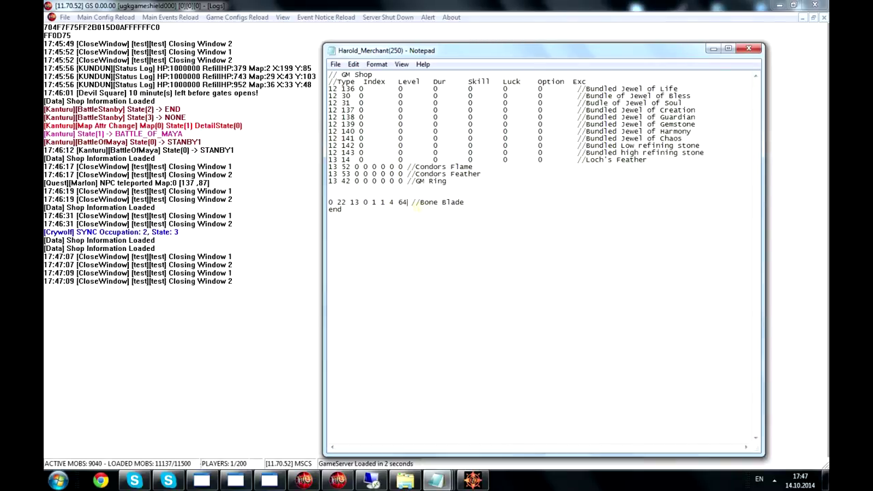
Step: Reload the GameServer's shops and reopen the Wandering Merchant's shop in MU to check the Bone Blade with Exc 64
left_click(96, 17)
left_click(102, 41)
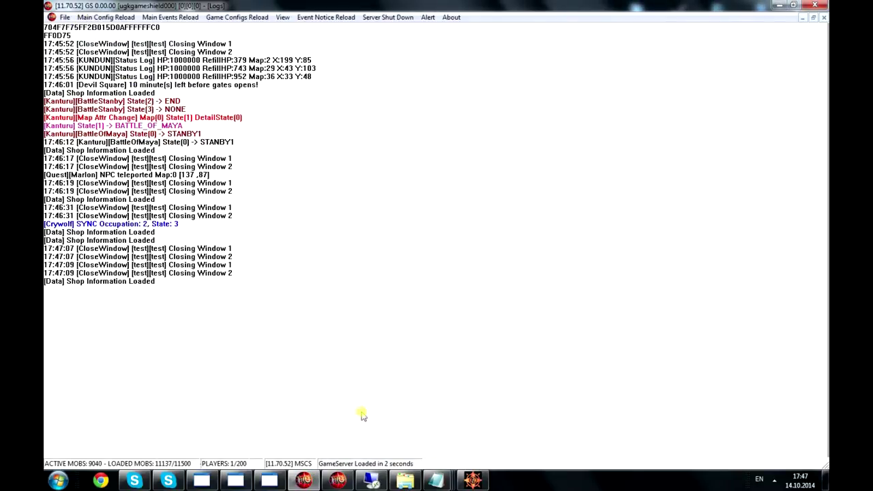
left_click(473, 481)
left_click(473, 205)
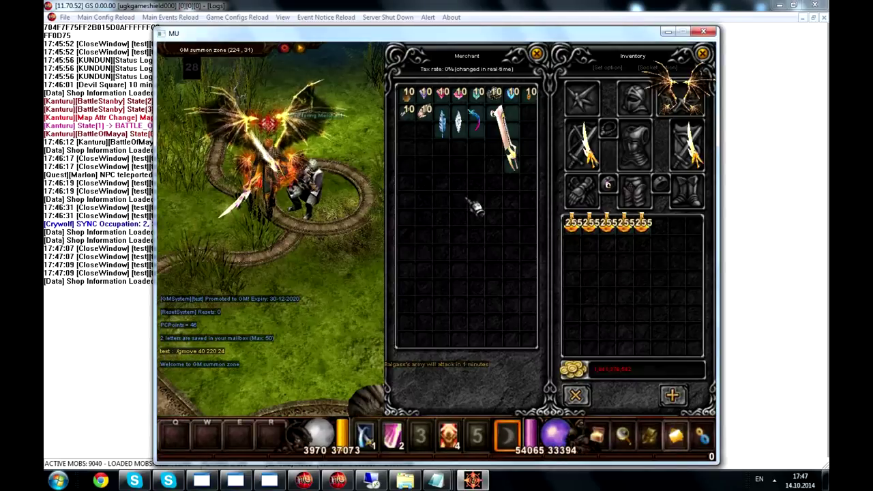
Step: Return from MU to the Harold_Merchant(250) file and set the Bone Blade entry's Exc value to 63
left_click(472, 481)
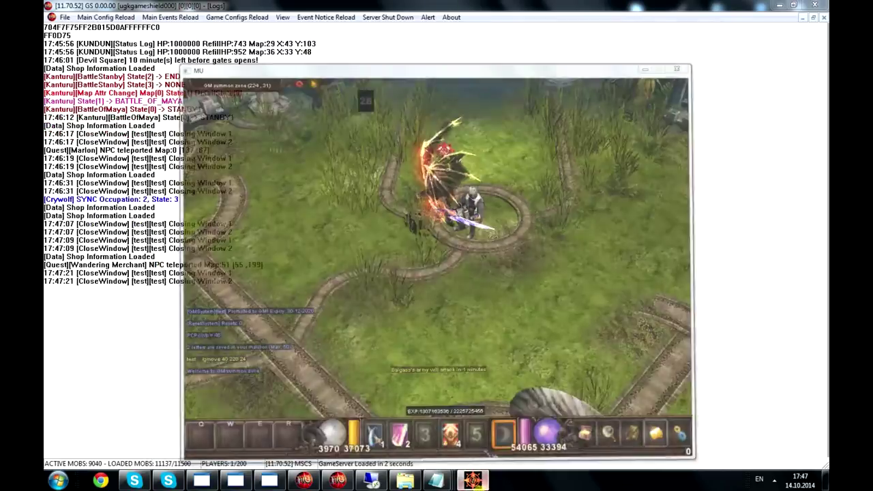
mouse_move(437, 481)
left_click(549, 417)
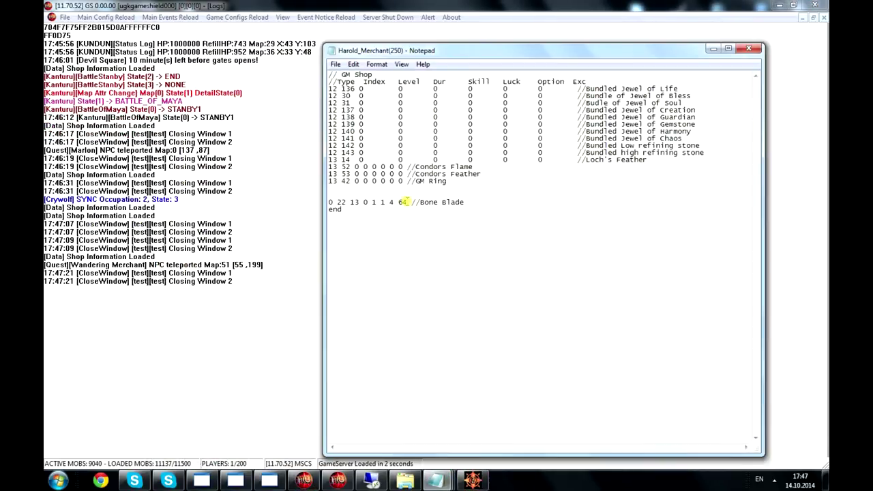
Step: Reload the GameServer's shops and reopen the merchant's shop in MU to check all the Bone Blade's excellent options with Exc 63
left_click(103, 17)
left_click(115, 41)
left_click(473, 481)
left_click(468, 213)
mouse_move(511, 131)
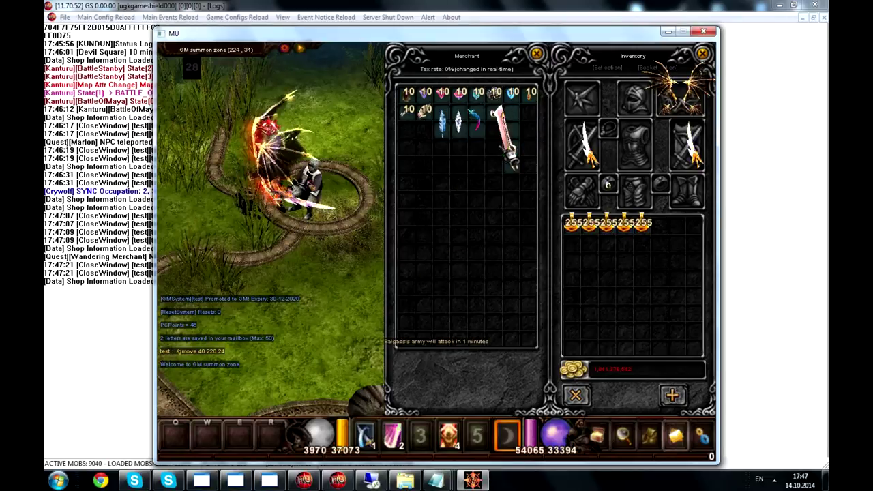
mouse_move(518, 157)
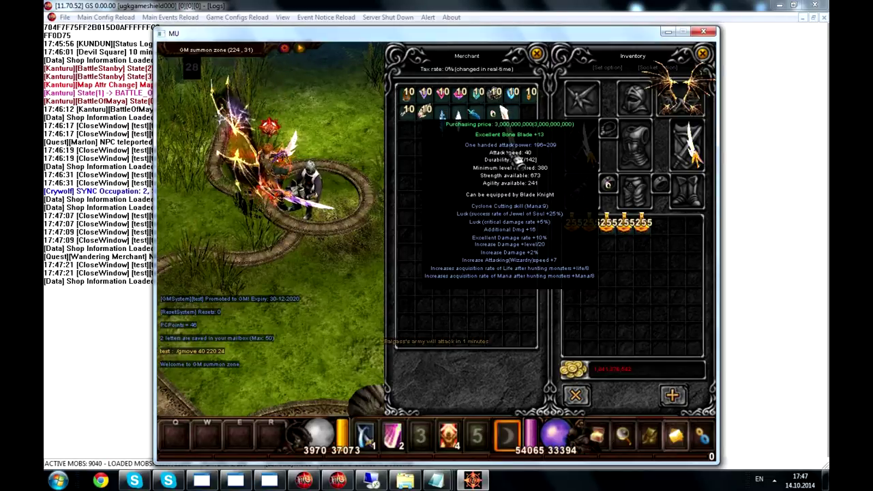
Step: Buy the Bone Blade from the Wandering Merchant and try to sell it back, keeping it in the inventory
left_click(518, 161)
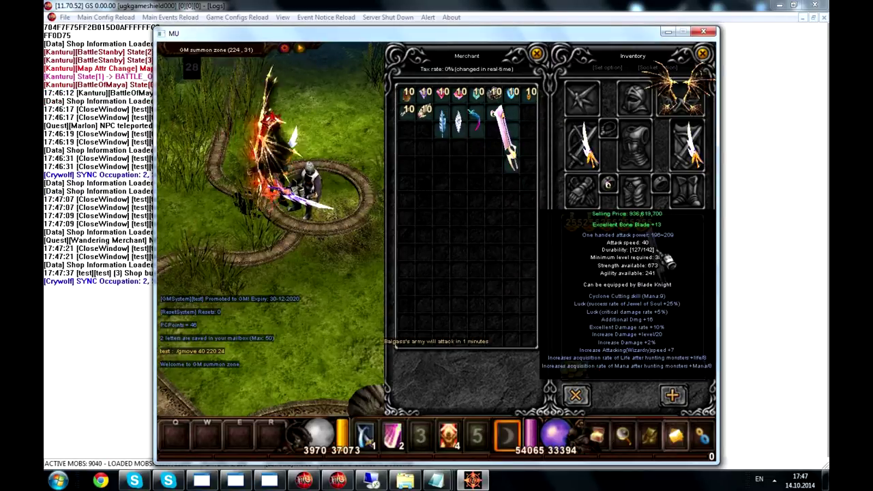
left_click(661, 254)
left_click(437, 225)
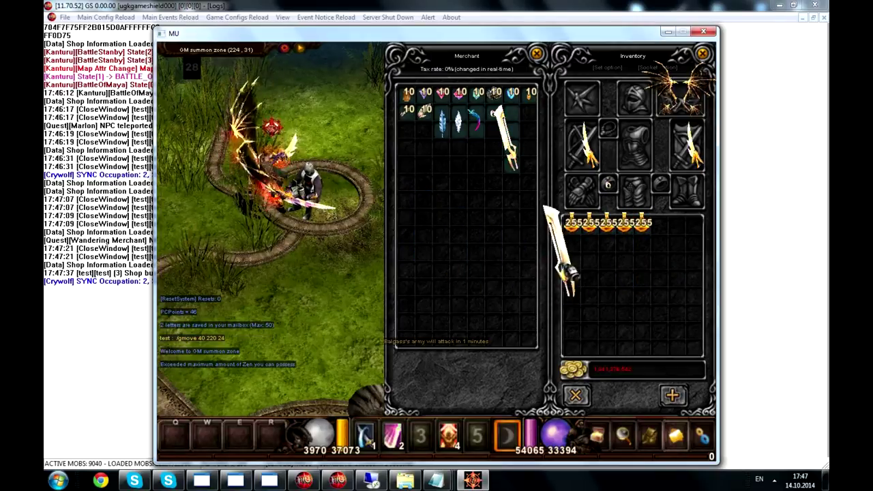
left_click(584, 265)
Step: Review the shop's Bone Blade options and move the purchased Bone Blade to the inventory grid's bottom-right corner
mouse_move(519, 155)
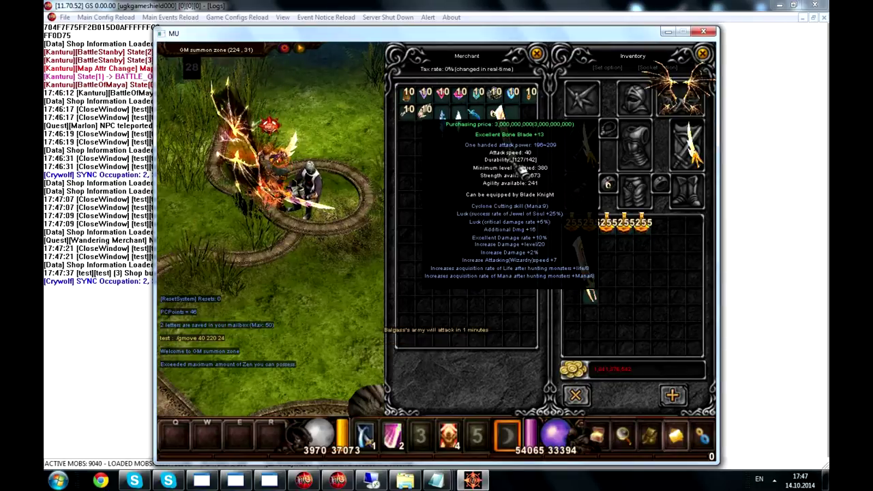
left_click(591, 272)
left_click(693, 321)
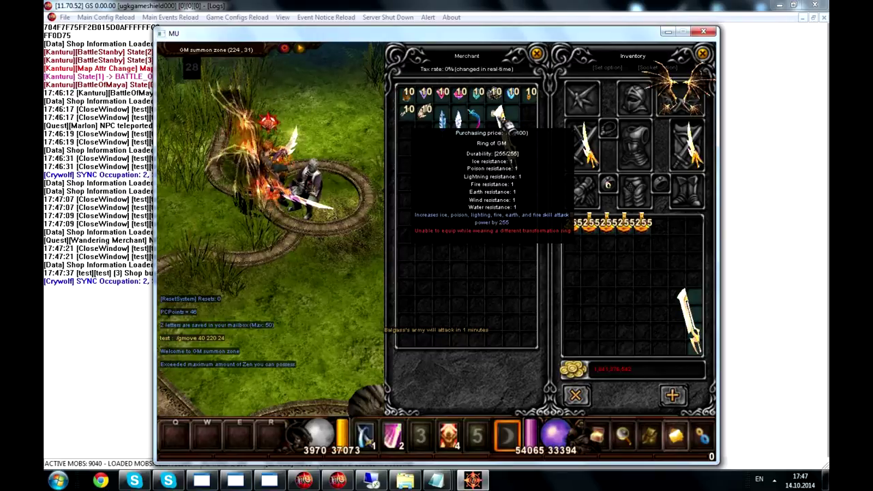
Step: Close the merchant's shop and return to Harold_Merchant(250) to review the complete Bone Blade entry
key("Escape")
left_click(478, 481)
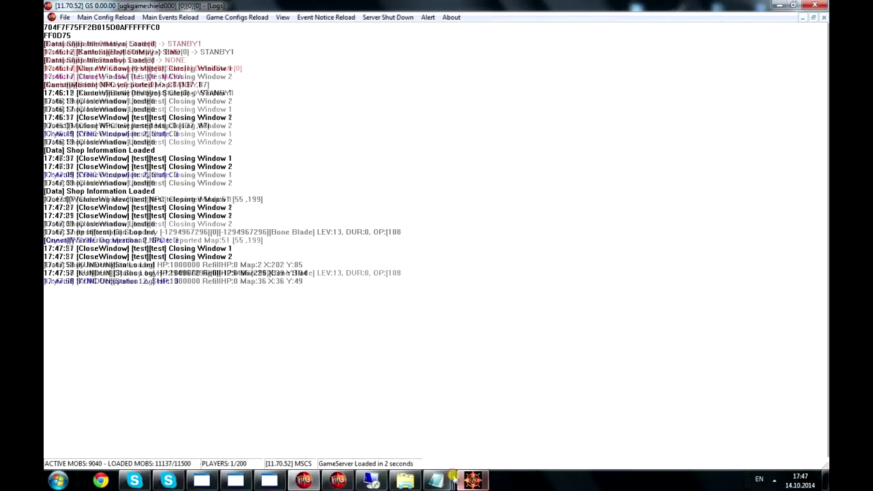
mouse_move(437, 481)
left_click(553, 419)
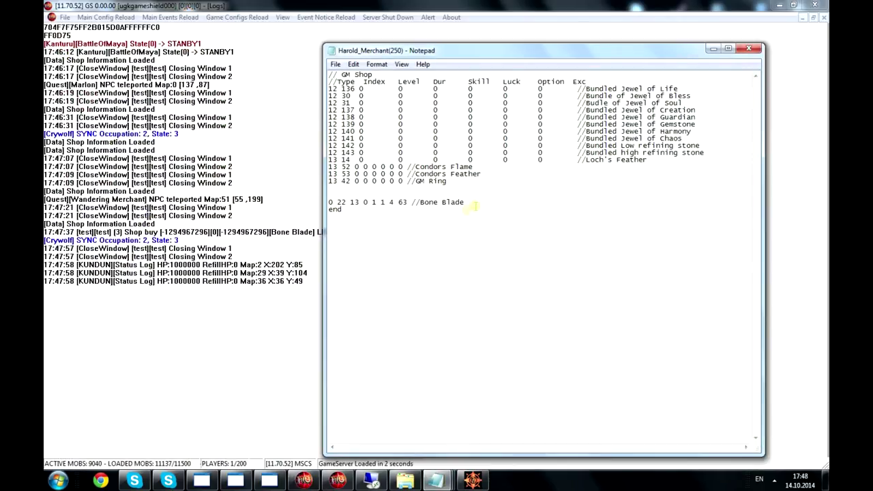
left_click_drag(465, 203, 324, 204)
left_click(369, 197)
Step: Open the item(Kor) file and look up the axe category's type number and the Small Axe's index
mouse_move(437, 481)
left_click(434, 422)
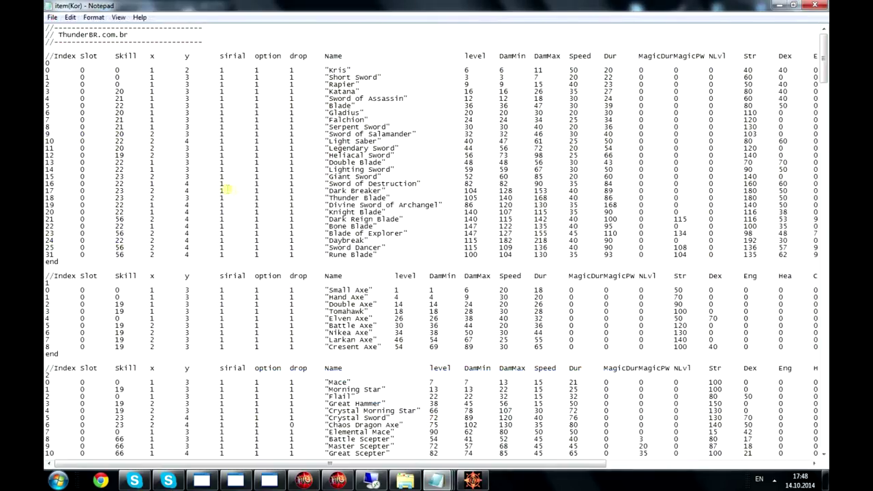
scroll(239, 201, "down", 6)
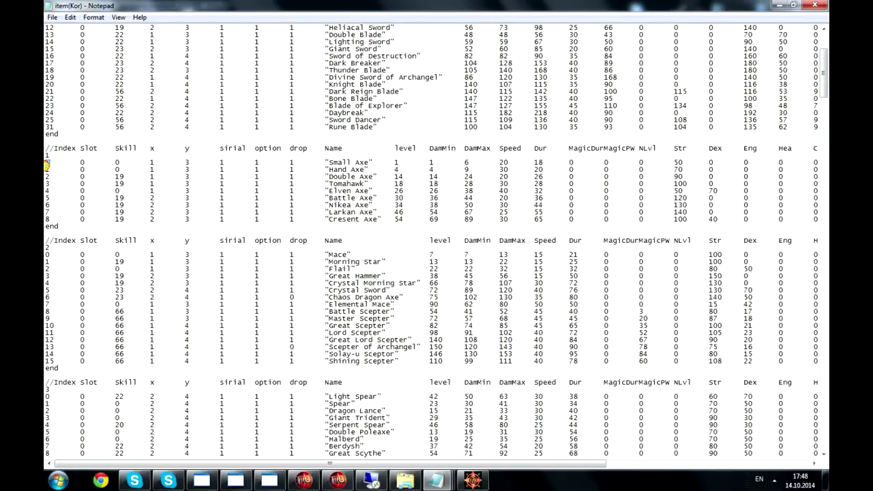
Step: In Harold_Merchant(250), set the Bone Blade entry's type to 1 and its index to 0, and save the file
mouse_move(437, 481)
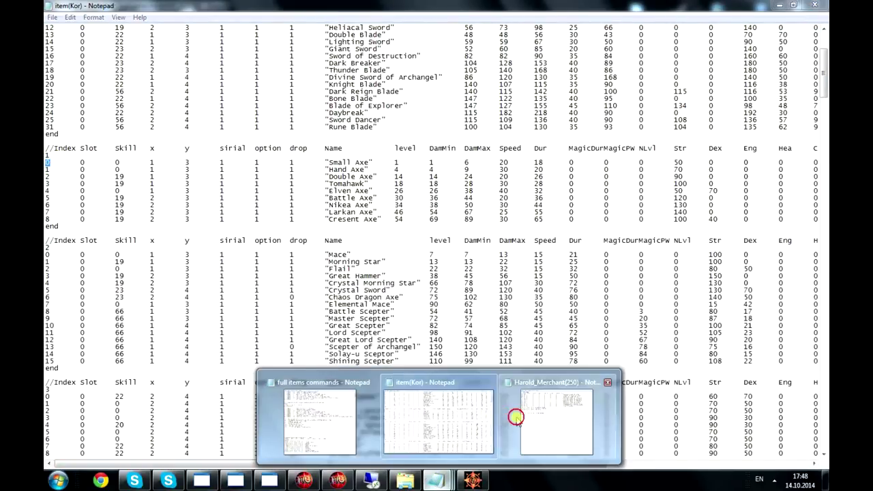
left_click(563, 424)
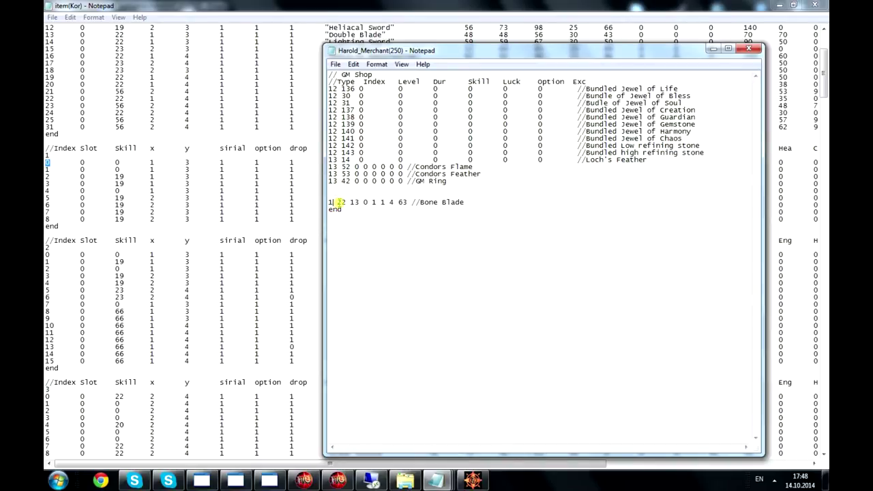
double_click(342, 202)
type("0")
left_click(336, 64)
left_click(346, 101)
Step: Reload the shops on the game server and inspect the Small Axe in the Wandering Merchant's shop in MU
left_click(320, 482)
left_click(106, 17)
left_click(109, 39)
left_click(472, 482)
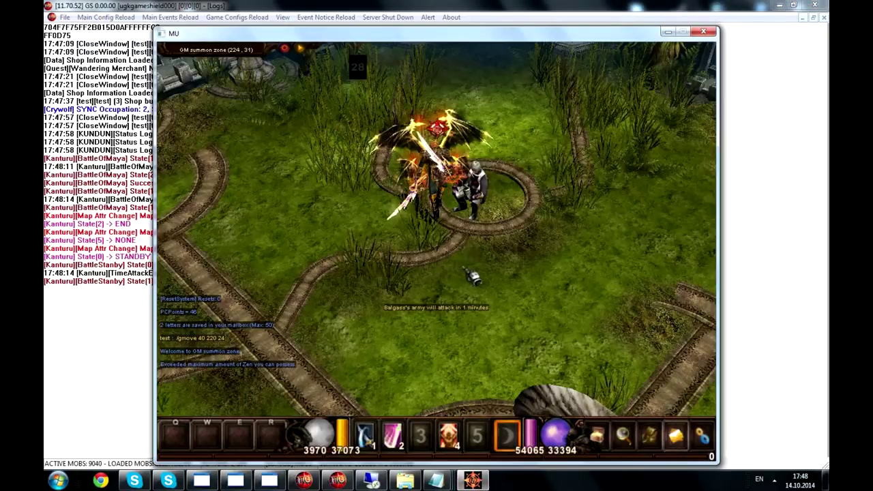
left_click(471, 172)
mouse_move(512, 131)
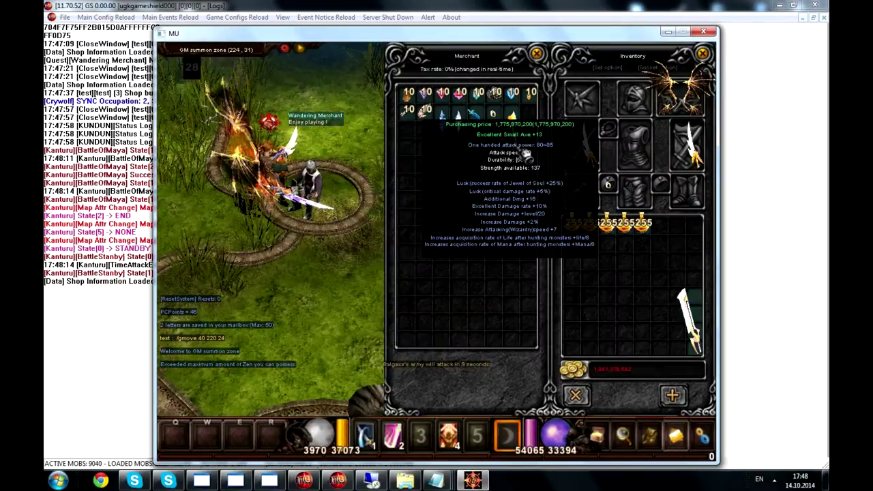
mouse_move(444, 483)
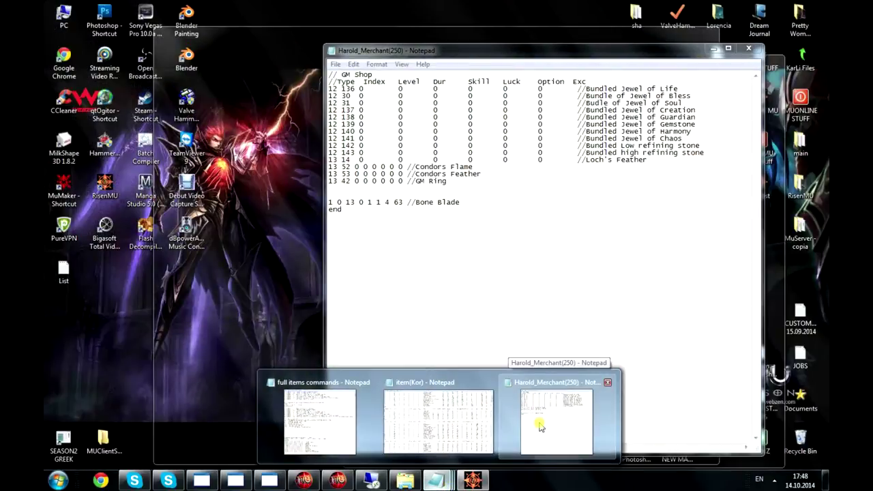
left_click(539, 427)
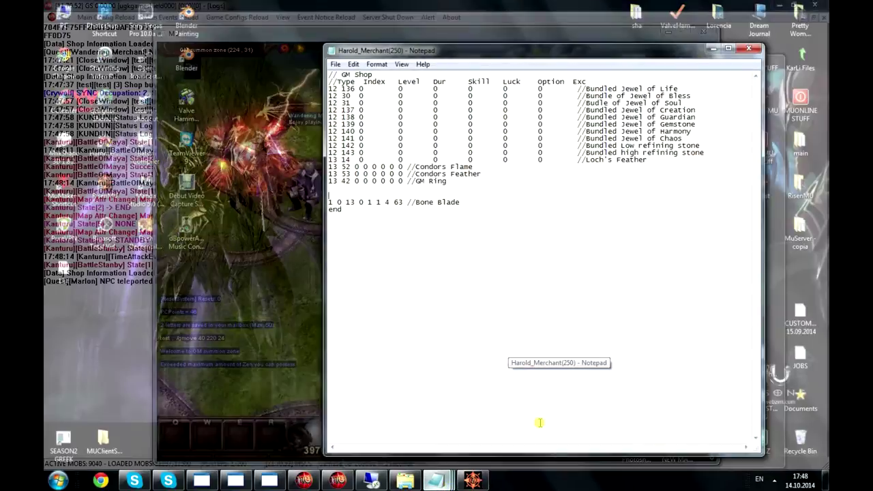
mouse_move(436, 481)
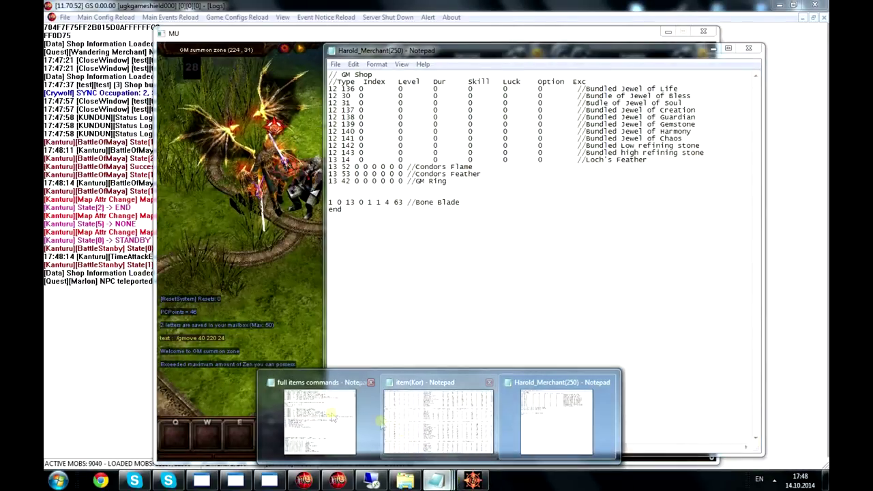
mouse_move(312, 417)
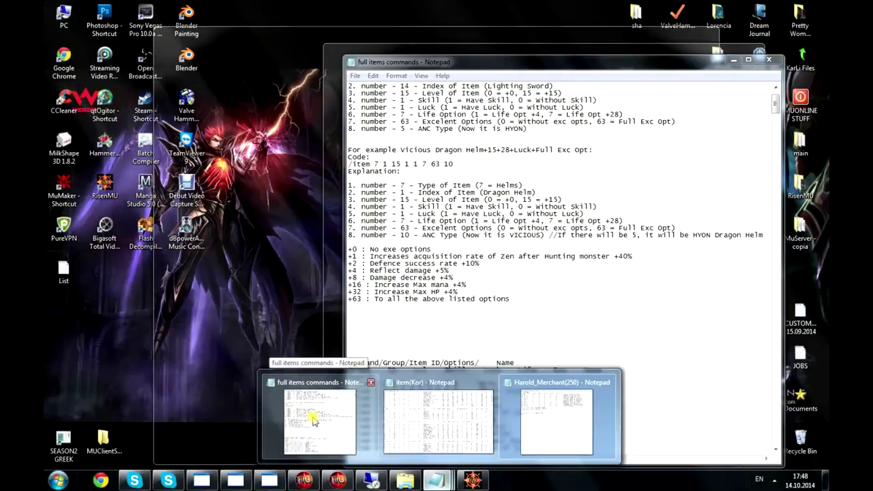
left_click(313, 421)
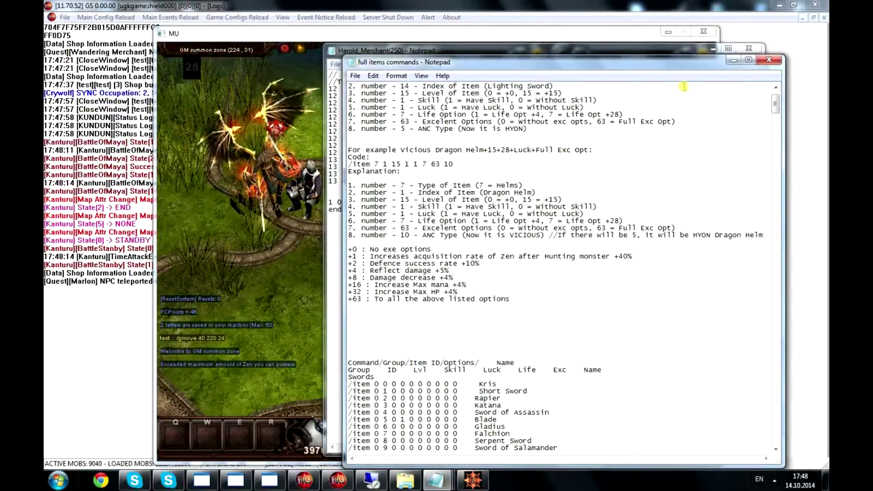
scroll(505, 298, "up", 2)
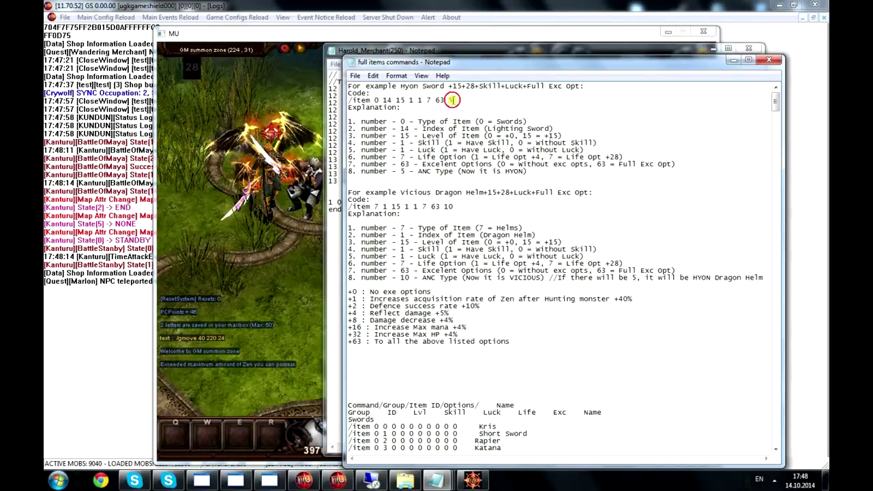
left_click_drag(452, 100, 369, 100)
key("ctrl+c")
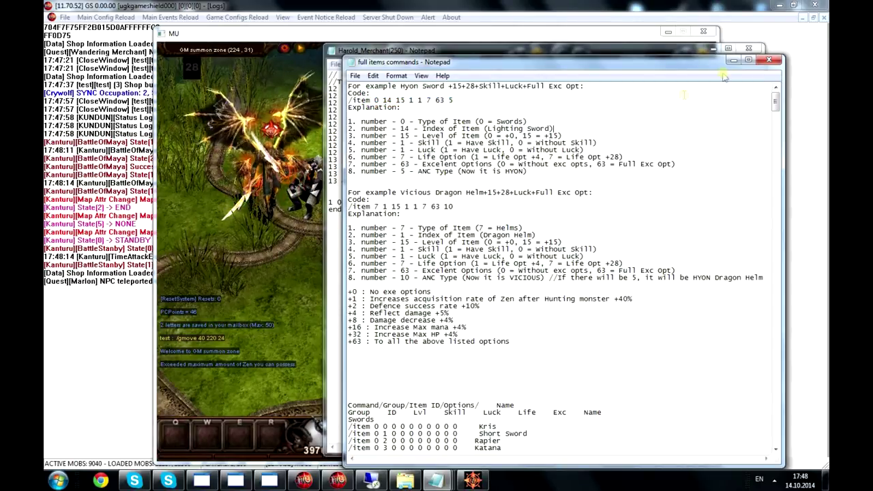
Step: Paste the Hyon Sword code above the Bone Blade entry in Harold_Merchant(250) and save the file
left_click(734, 60)
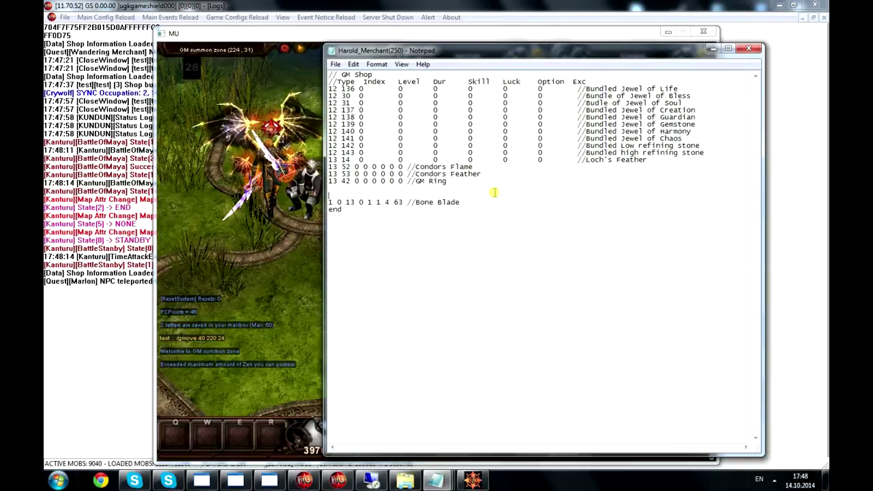
key("ctrl+v")
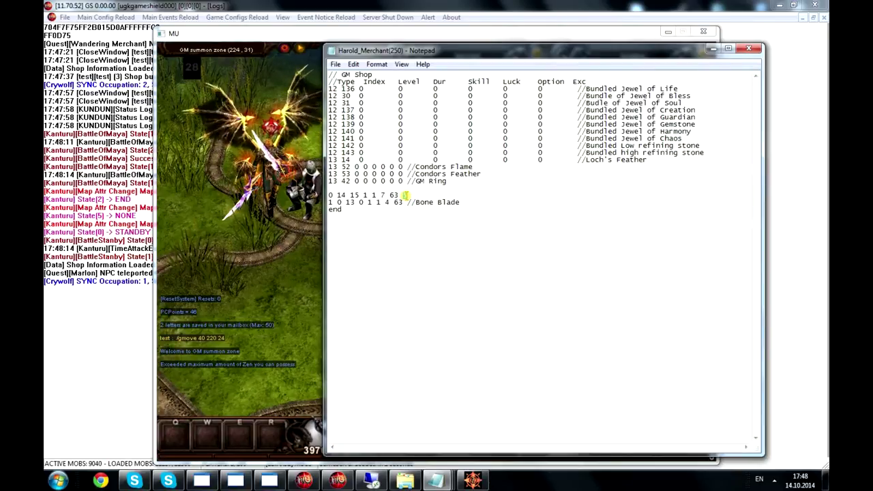
left_click(328, 64)
left_click(355, 109)
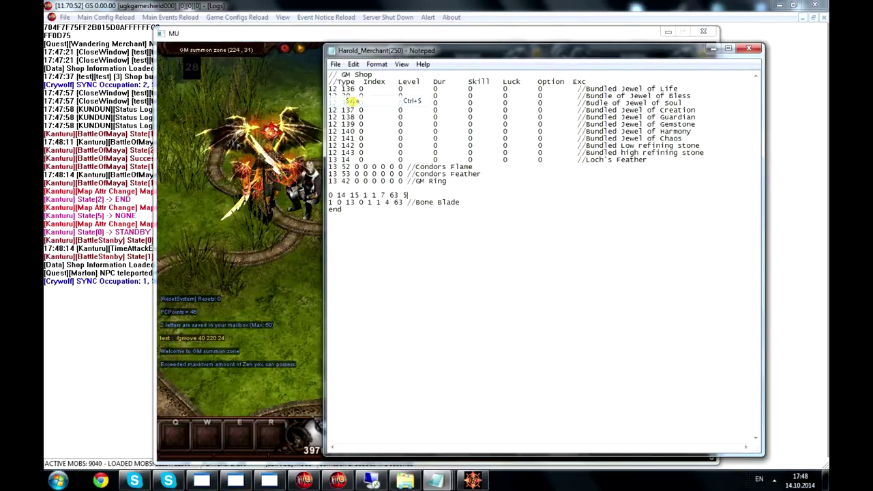
Step: Reload the server's shops, inspect the Lighting Sword's options at the Wandering Merchant in MU, and close the shop
left_click(106, 17)
left_click(142, 43)
left_click(473, 481)
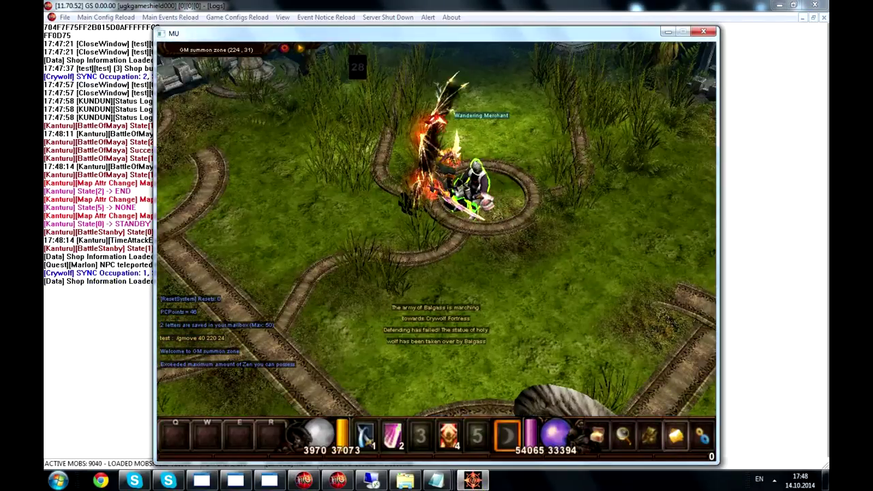
left_click(481, 198)
mouse_move(516, 119)
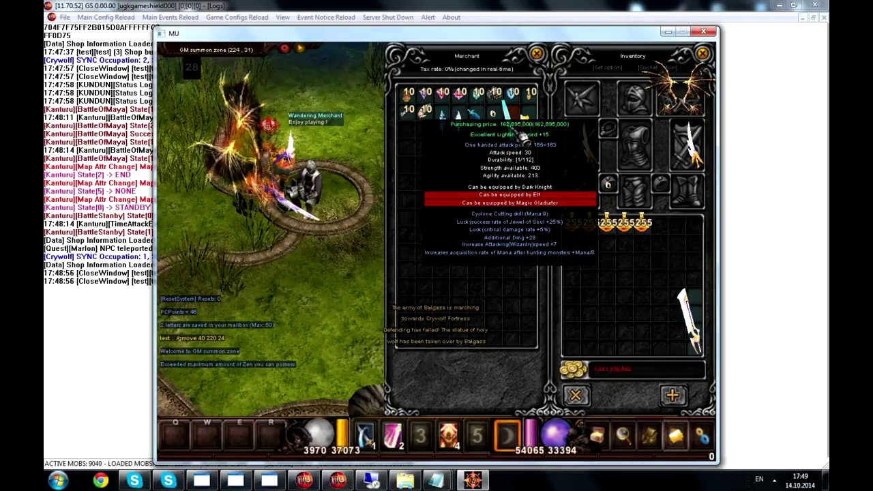
key("Escape")
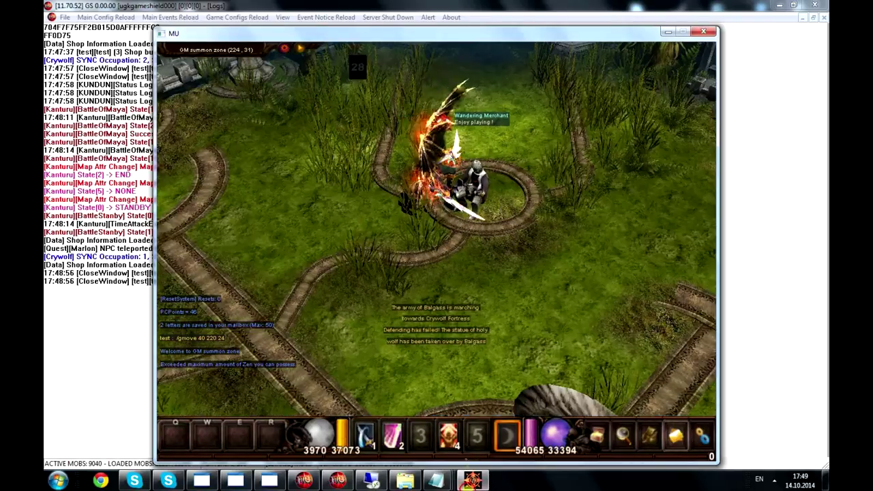
Step: Try the sword entry with its last two values reordered as 5 63 in Harold_Merchant(250)
left_click(473, 480)
mouse_move(451, 482)
left_click(557, 420)
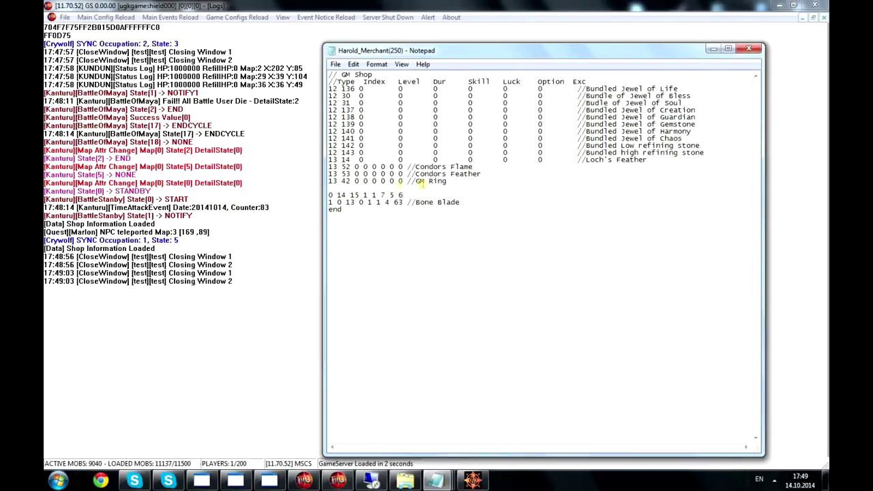
Step: Reload the server's shops again, check the Wandering Merchant's stock with the reordered sword entry, and close the shop
left_click(96, 16)
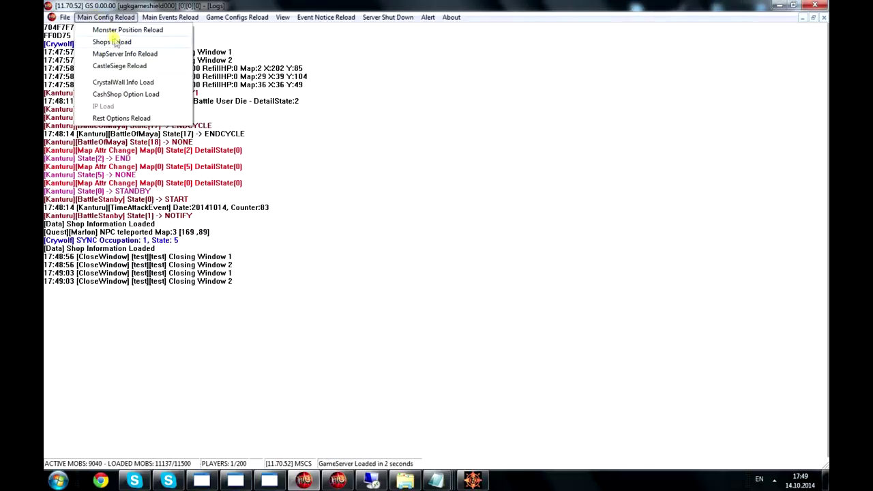
left_click(120, 39)
left_click(473, 481)
left_click(389, 191)
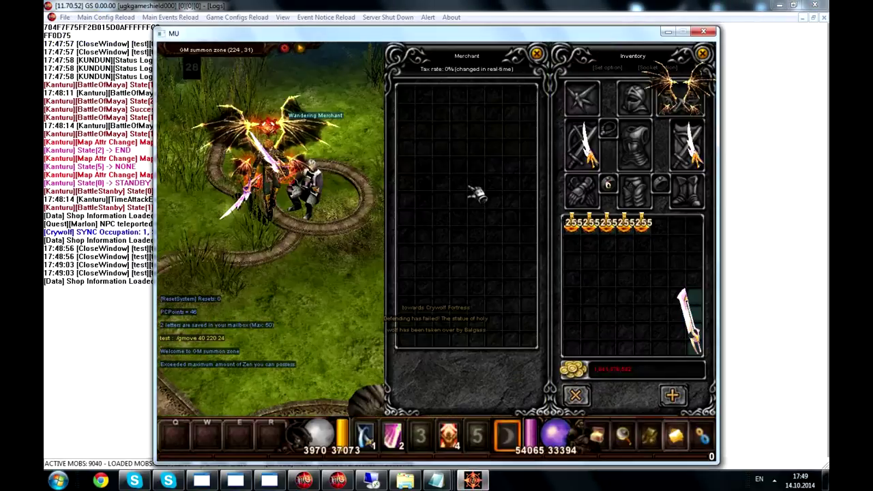
key("Escape")
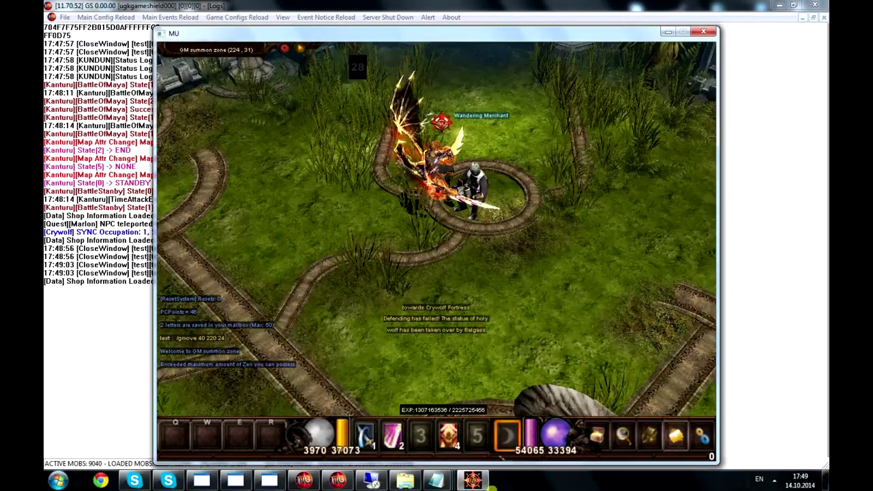
Step: Check the value 5 in the sword entry against the code explanation and item list in full items commands
left_click(473, 481)
left_click(437, 481)
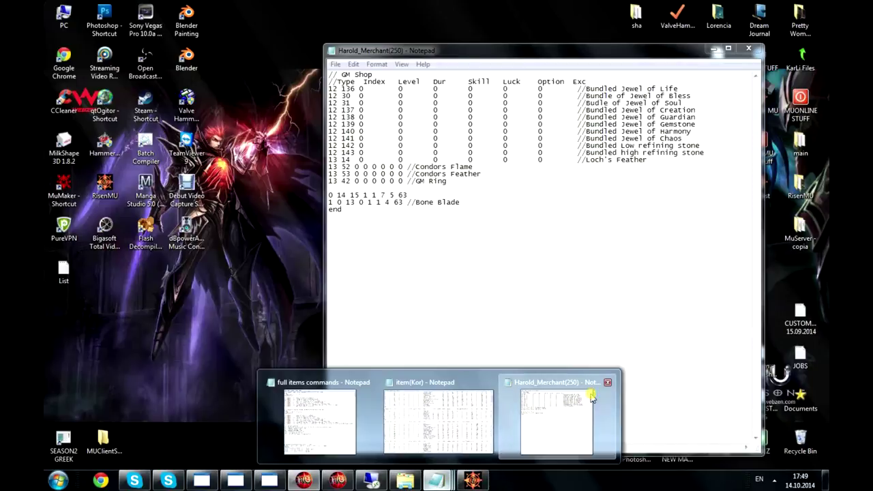
left_click(587, 394)
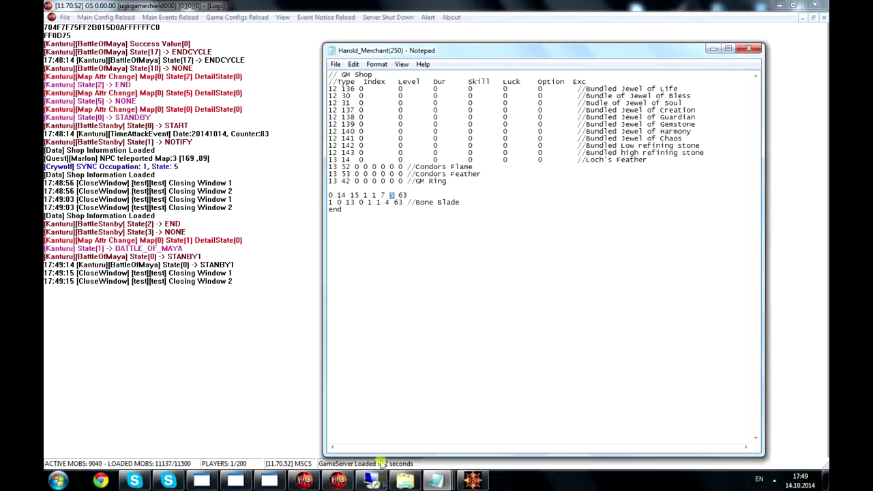
mouse_move(436, 481)
left_click(307, 406)
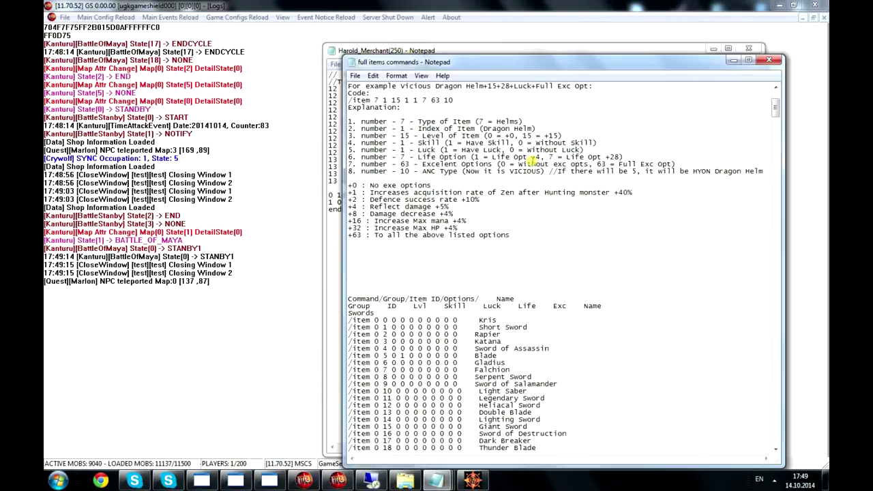
scroll(536, 163, "down", 12)
scroll(622, 171, "up", 5)
scroll(707, 167, "up", 3)
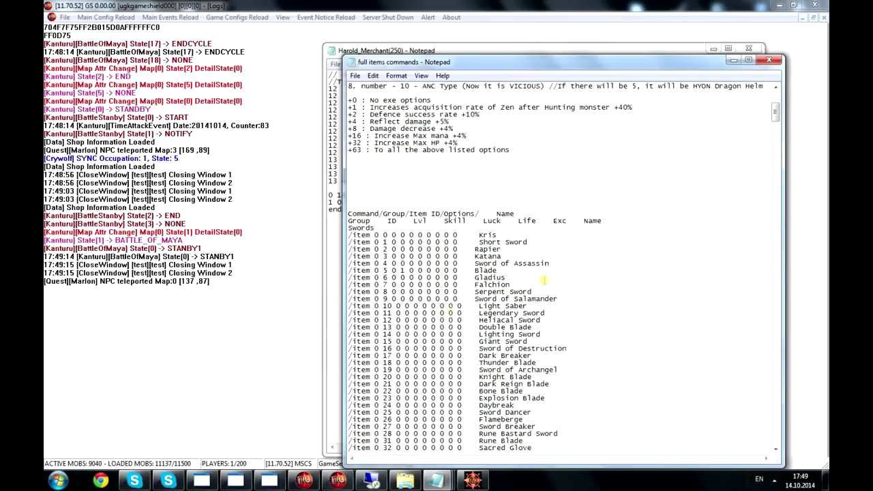
Step: Browse to the Ancient Items Season 6 Episode 3 folder inside TitanEditor's MuMaker+Drop Codes folder
left_click(405, 480)
key("BackSpace")
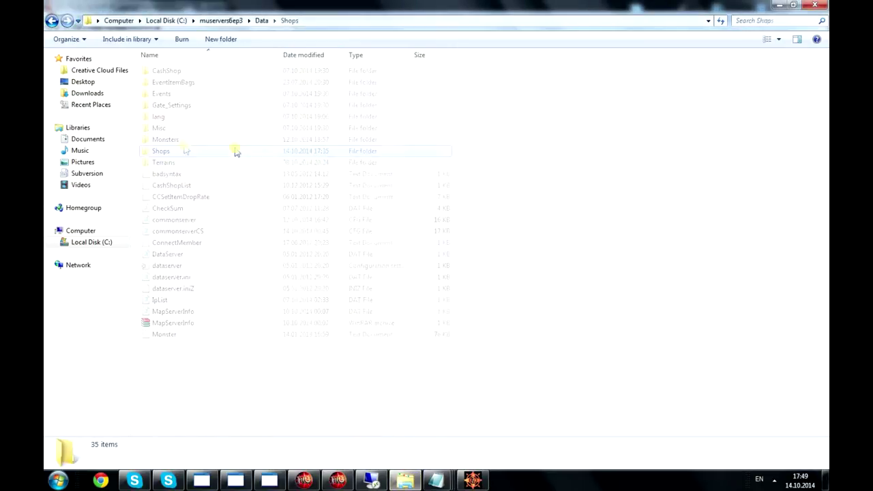
key("Down")
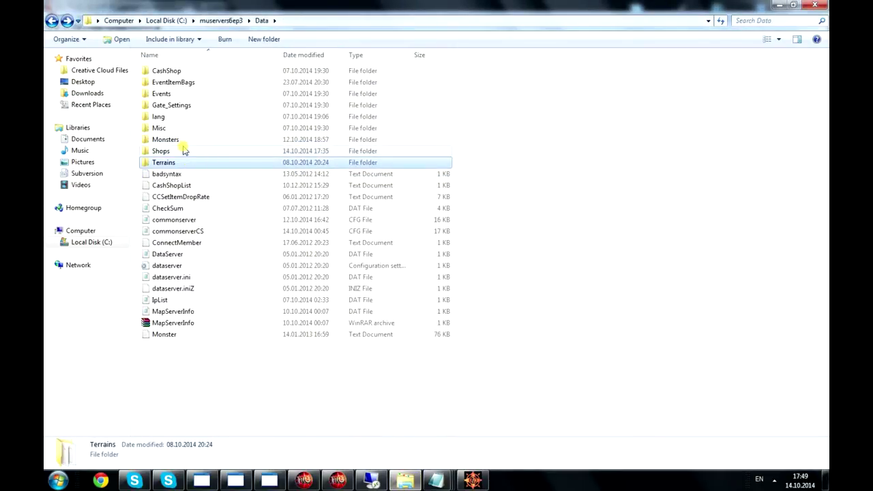
key("BackSpace")
key("Down")
key("Down")
key("Down")
key("Down")
key("Down")
key("Down")
key("Down")
key("Down")
key("Return")
double_click(184, 71)
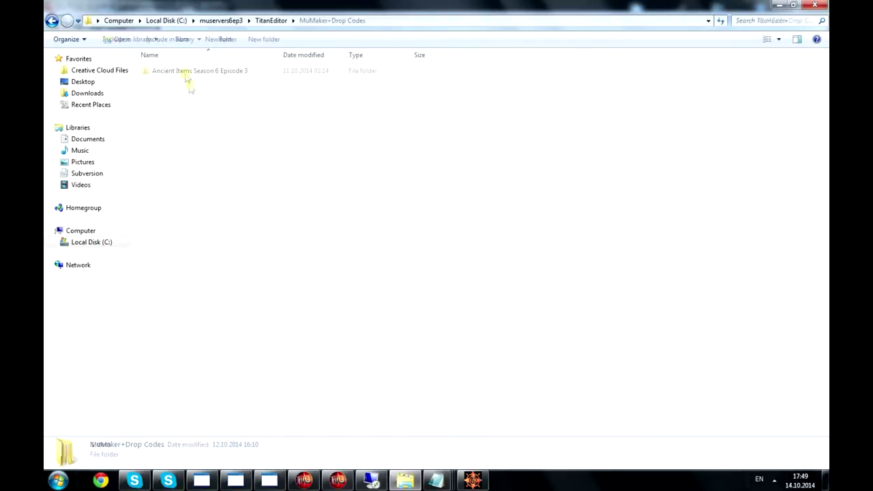
double_click(189, 71)
Step: Open full items commands from the folder, look through its examples and sword codes, and close it
left_click(189, 109)
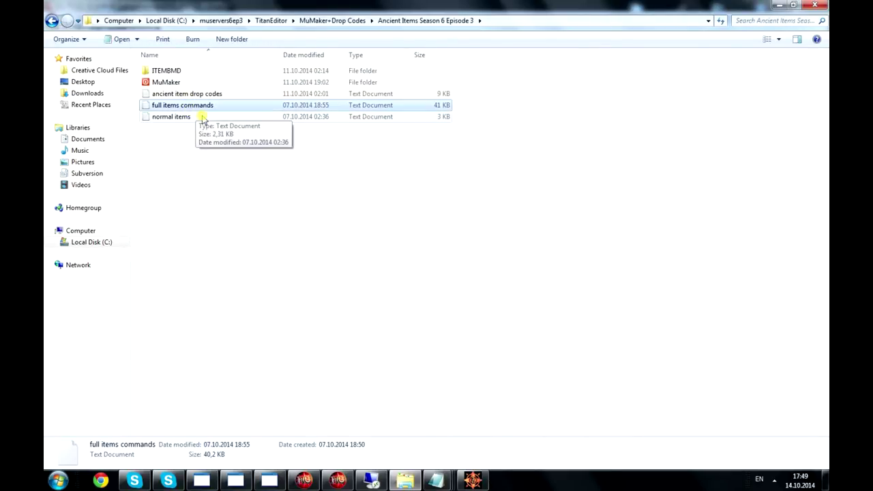
key("Return")
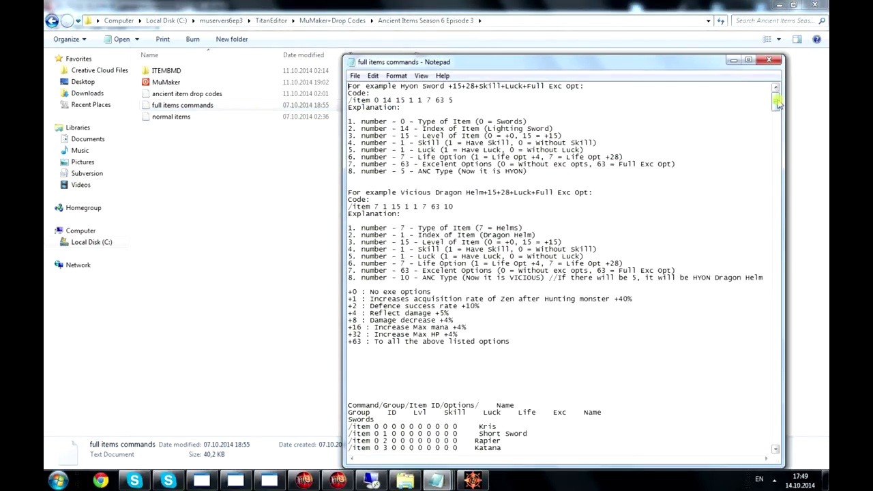
scroll(777, 102, "down", 1)
scroll(451, 214, "up", 1)
scroll(519, 235, "down", 12)
scroll(454, 241, "up", 4)
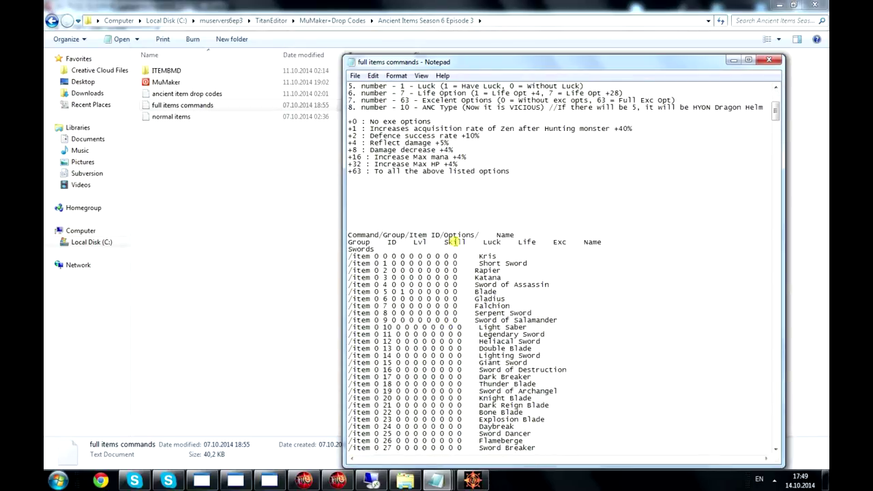
scroll(454, 240, "up", 5)
left_click(767, 61)
Step: Open the normal items file, check its item command notes, and close it
key("Down")
key("Return")
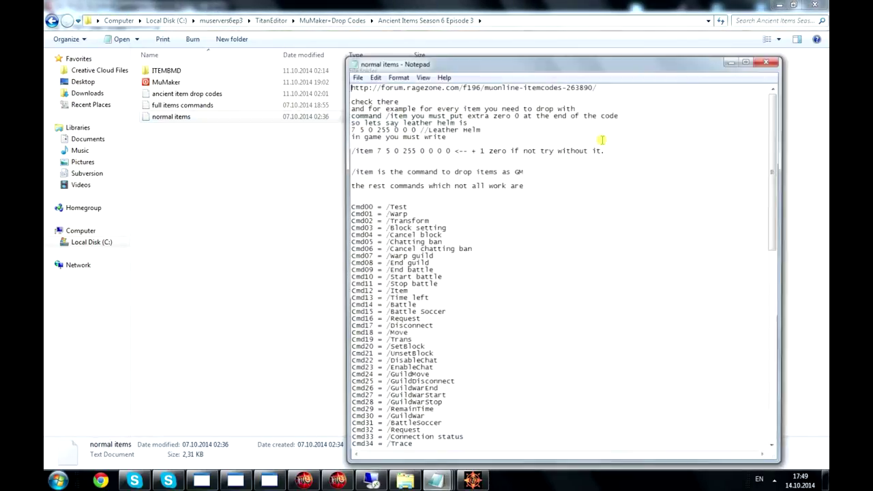
left_click(767, 61)
Step: Open ancient item drop codes, copy the Hyon Dragon Helm line, and close the file
key("Up")
key("Up")
key("Return")
left_click_drag(712, 130, 339, 129)
key("ctrl+c")
left_click(772, 60)
Step: Replace the sword entry in Harold_Merchant(250) with the copied Hyon Dragon Helm line
mouse_move(435, 481)
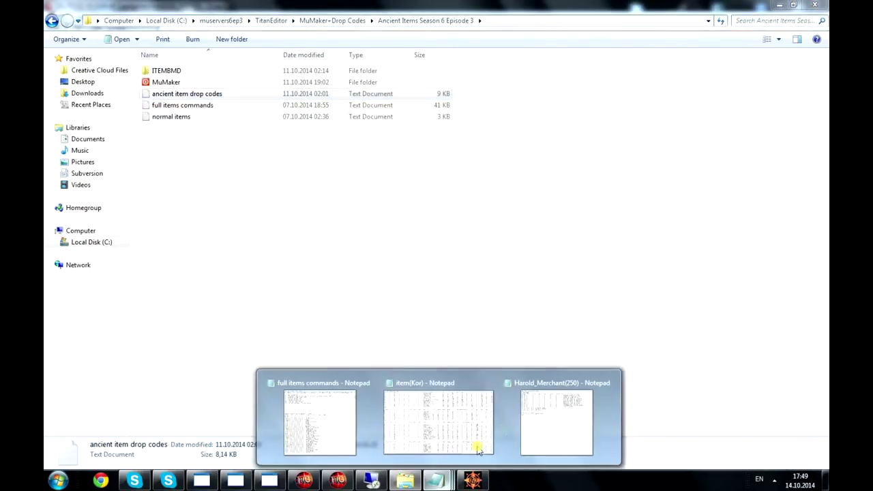
left_click(565, 420)
left_click_drag(429, 198, 297, 199)
key("ctrl+v")
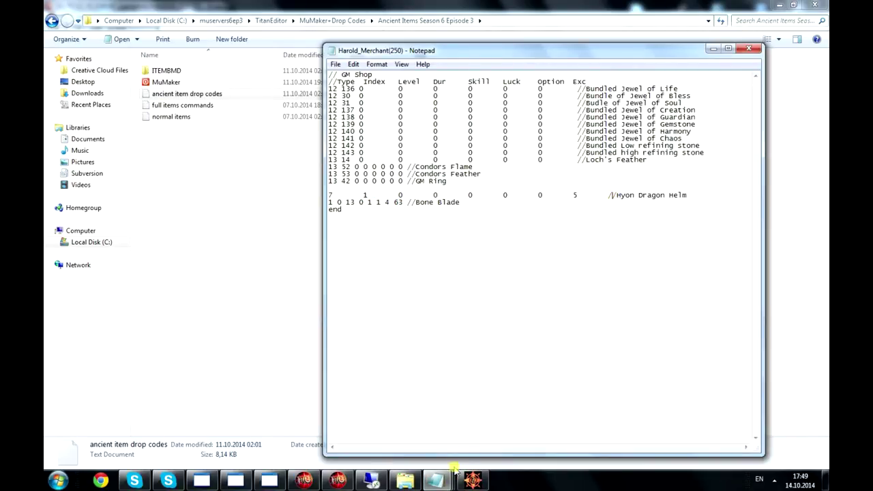
Step: Reload the game server's shops, check the Wandering Merchant's shop in MU for the Hyon Dragon Helm entry, and close it
left_click(304, 481)
left_click(126, 19)
left_click(102, 41)
left_click(473, 481)
left_click(481, 193)
key("Escape")
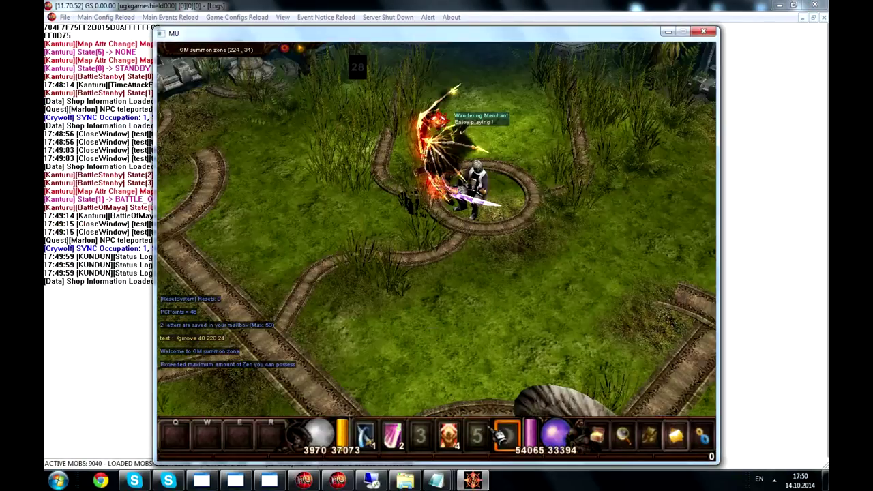
Step: Return to Harold_Merchant(250) and delete the Hyon Dragon Helm entry
left_click(473, 481)
mouse_move(437, 481)
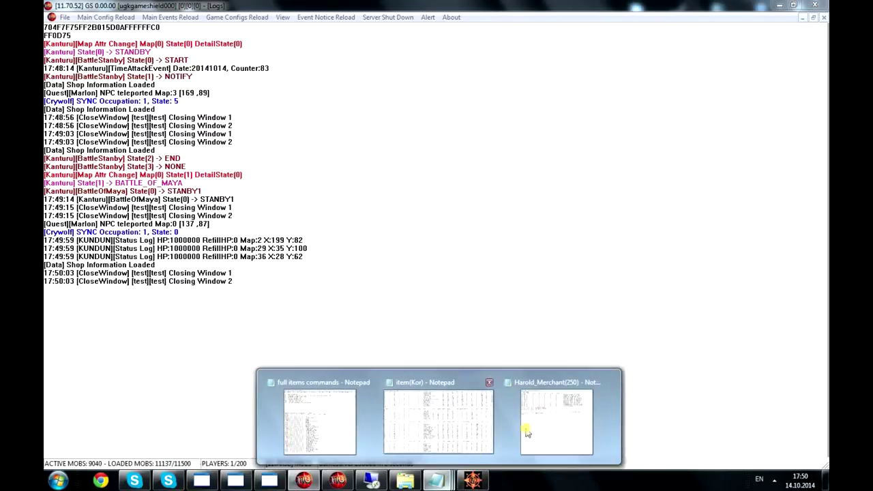
left_click(527, 433)
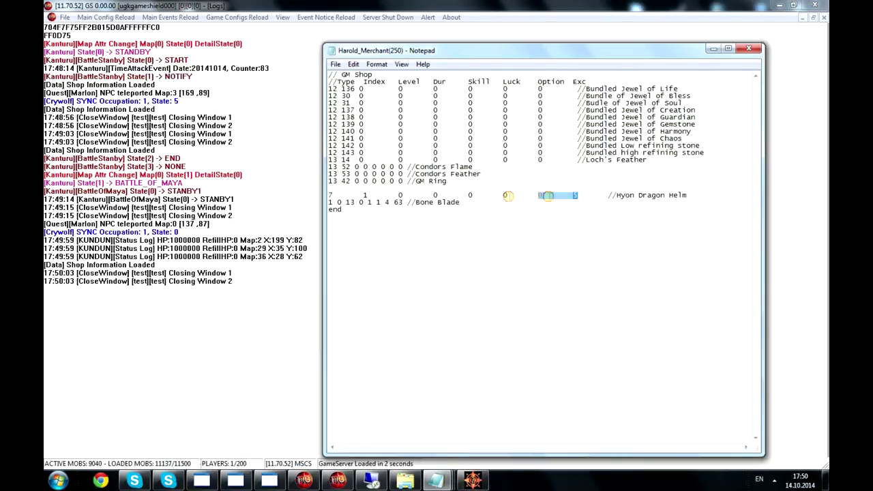
left_click_drag(548, 196, 321, 189)
left_click(503, 200)
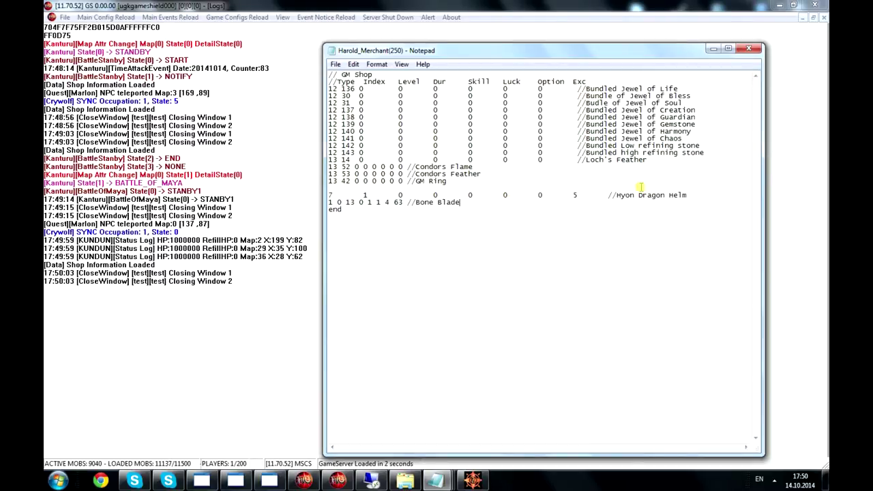
left_click_drag(688, 196, 331, 190)
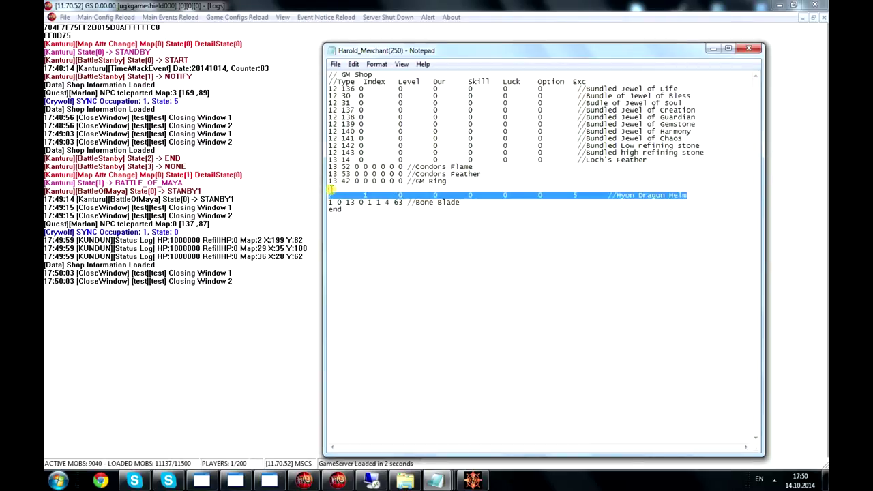
key("Delete")
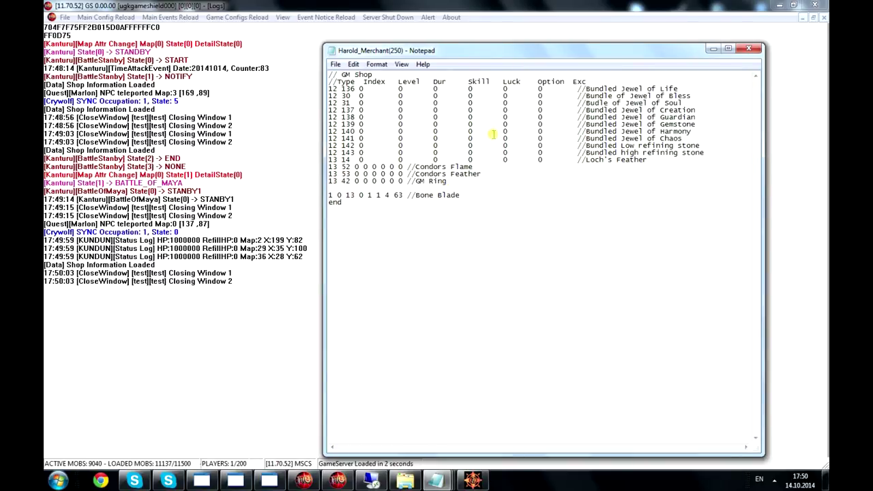
Step: Browse the item categories in item(Kor) and look up the type and index of Wings of Dragon
mouse_move(440, 478)
left_click(460, 410)
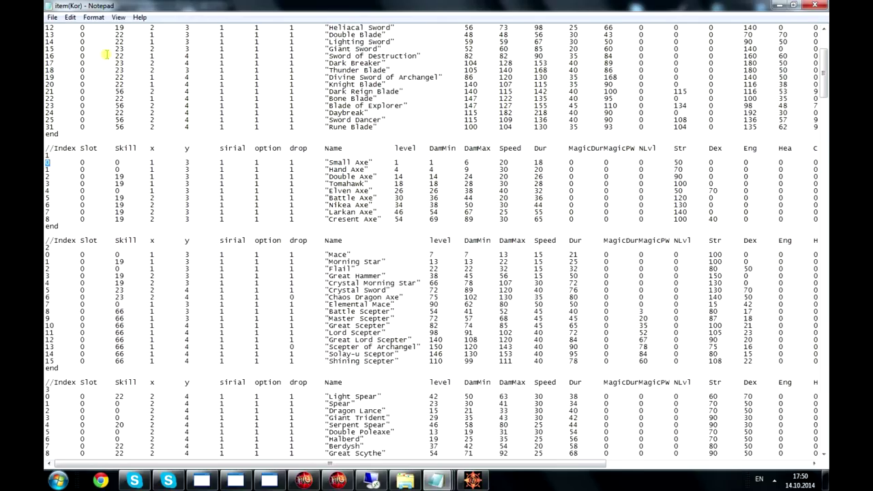
left_click_drag(825, 95, 825, 145)
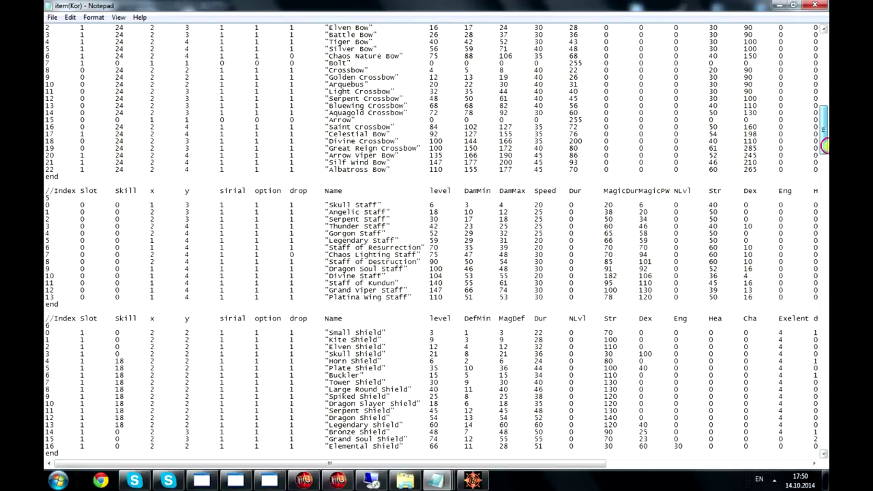
left_click_drag(825, 145, 825, 198)
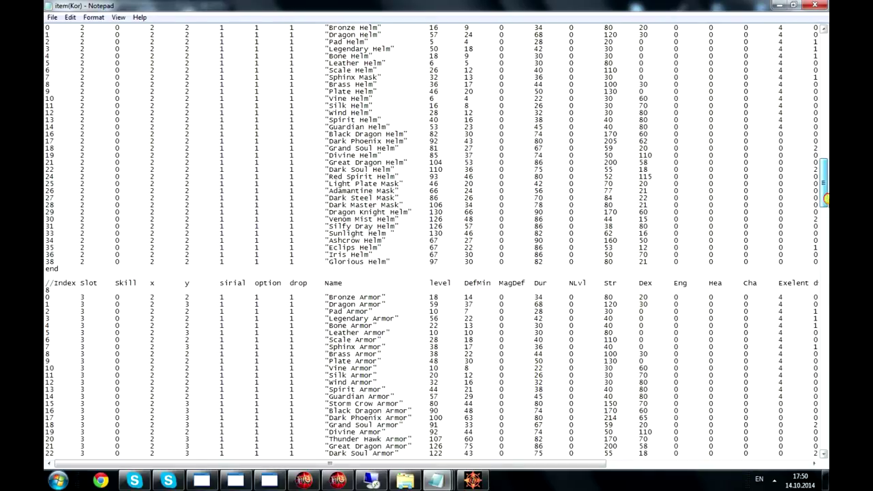
left_click_drag(826, 198, 824, 274)
scroll(122, 282, "up", 8)
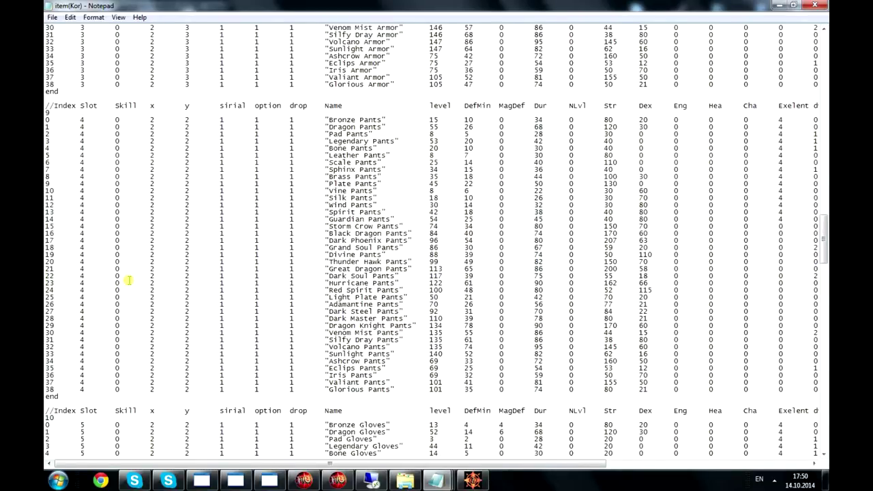
scroll(128, 280, "up", 3)
scroll(129, 279, "down", 2)
left_click_drag(52, 127, 413, 150)
left_click(414, 148)
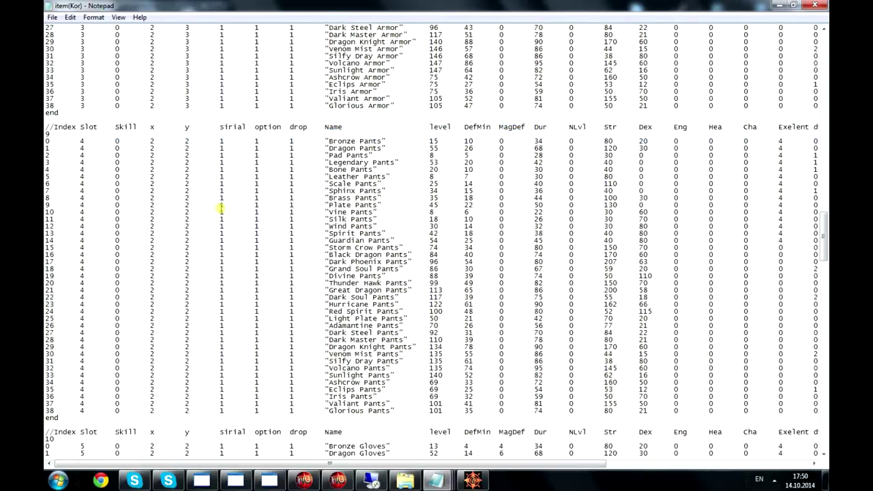
scroll(220, 209, "down", 20)
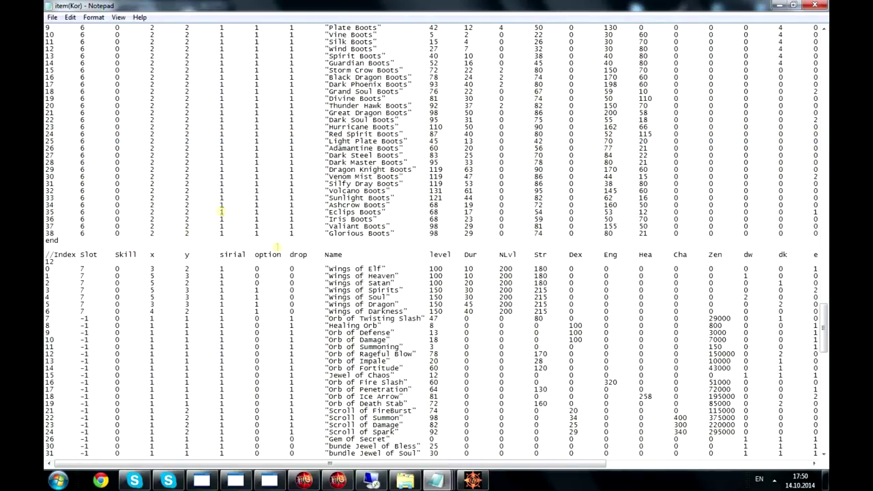
scroll(221, 211, "down", 3)
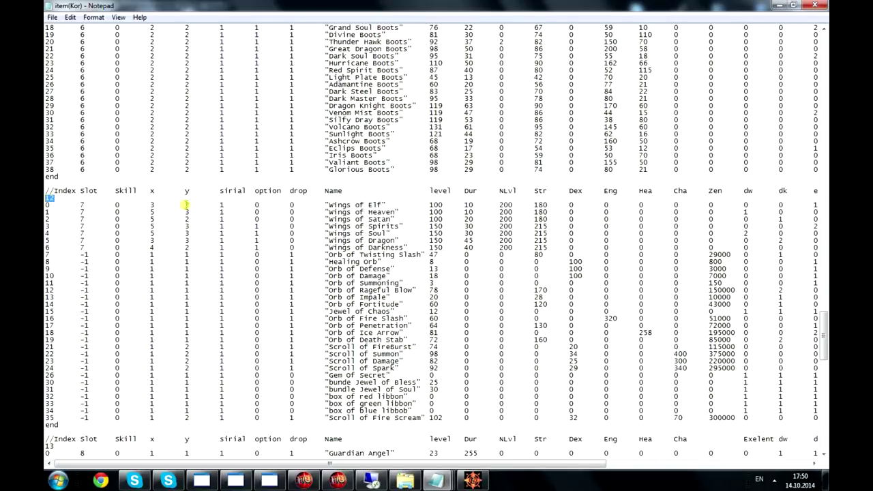
left_click_drag(261, 251, 45, 241)
left_click_drag(54, 199, 45, 199)
Step: Change the Bone Blade entry in Harold_Merchant(250) to type 12, index 5, and clear the item name from its comment
mouse_move(437, 481)
left_click(535, 430)
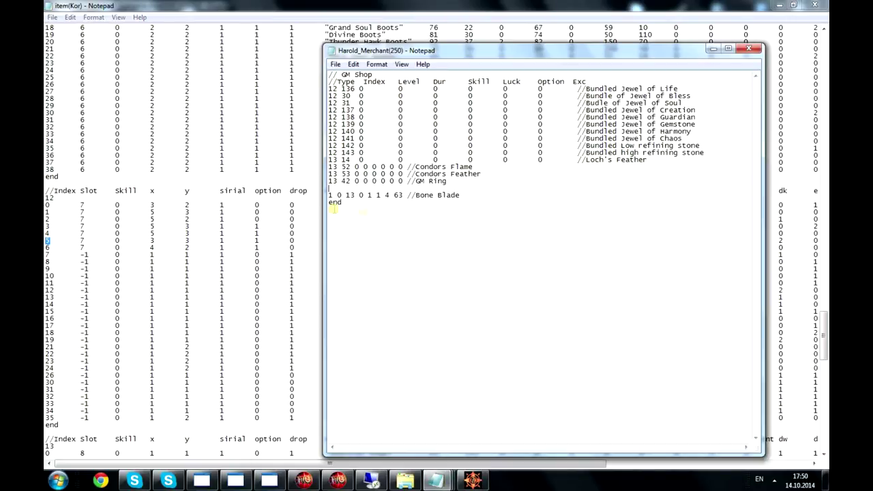
type("12")
key("Tab")
type("5")
key("Tab")
left_click_drag(471, 195, 515, 196)
type("W")
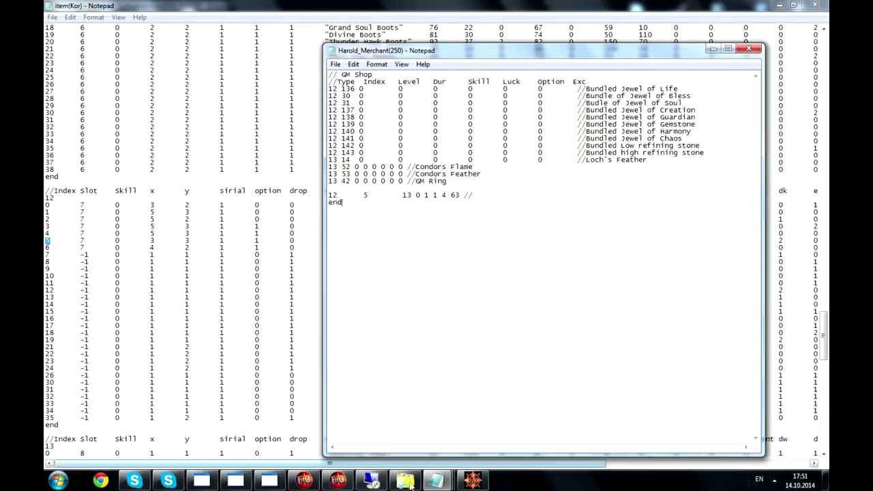
Step: Reload the game server's shops, inspect the Wings of Dragon in the Wandering Merchant's shop in MU, and close it
mouse_move(411, 483)
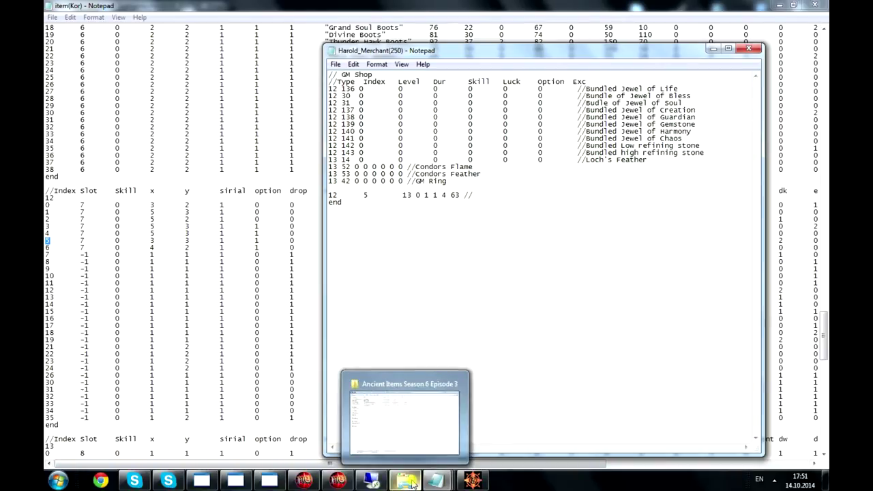
left_click(304, 481)
left_click(123, 17)
left_click(121, 41)
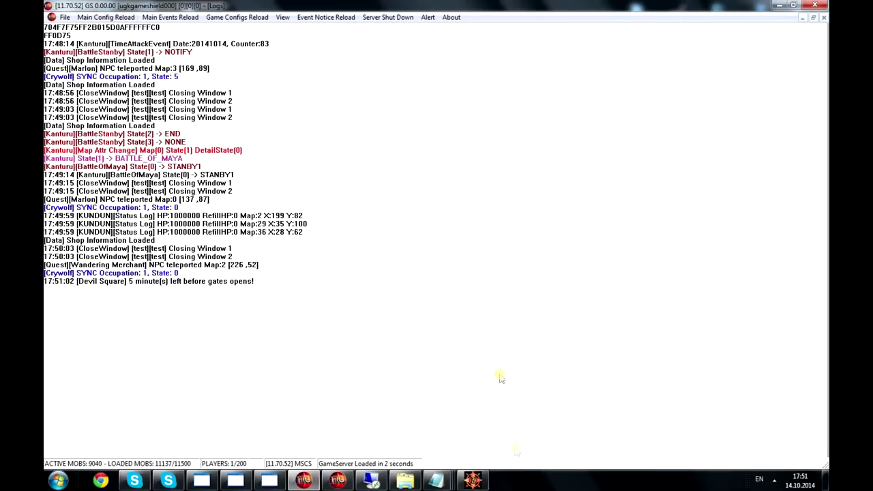
left_click(473, 481)
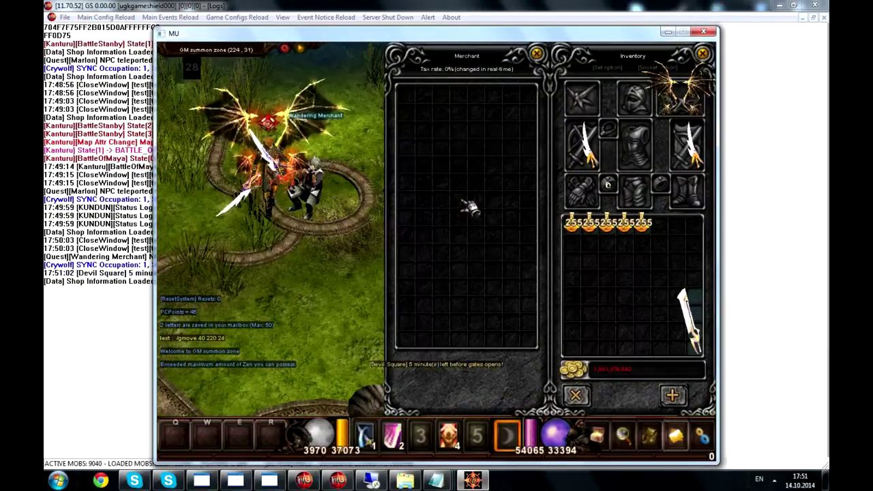
mouse_move(505, 160)
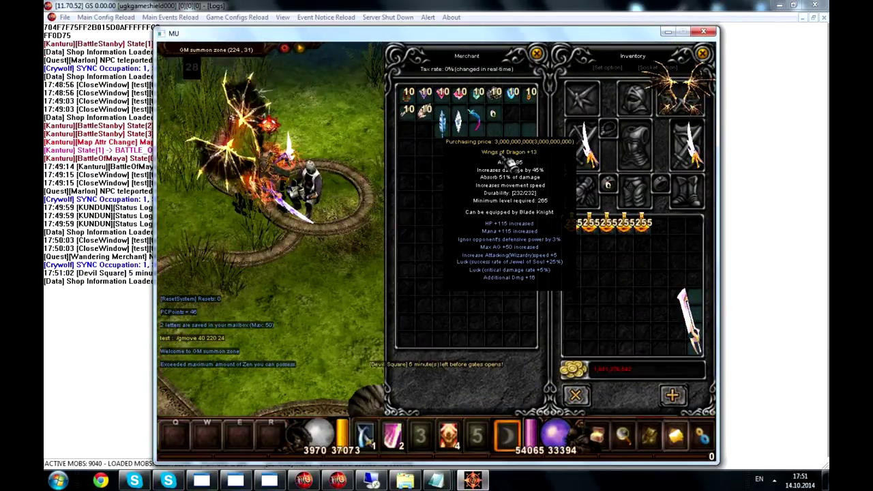
key("Escape")
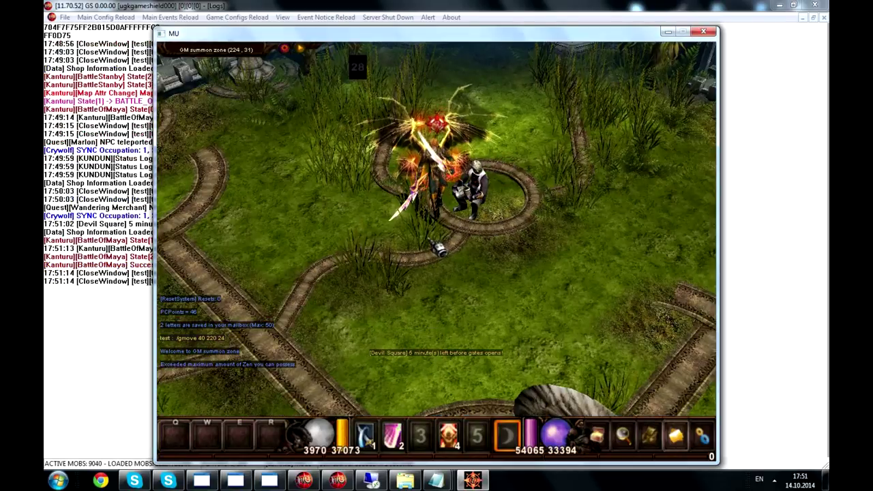
Step: Reopen the Wandering Merchant's shop in MU and examine the options of the Wings of Dragon
mouse_move(472, 481)
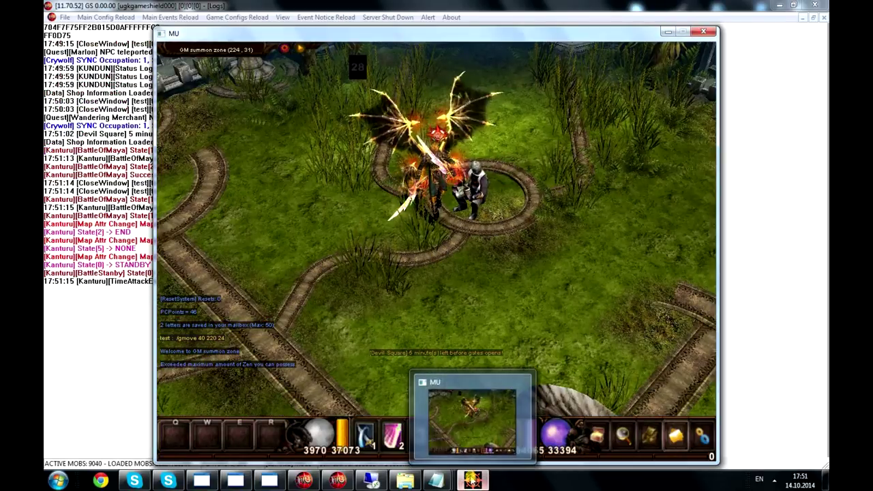
left_click(472, 481)
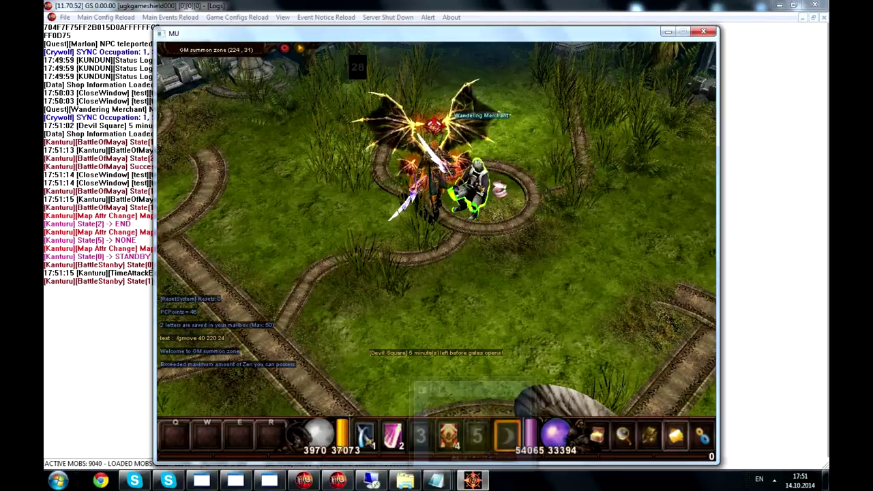
left_click(478, 186)
mouse_move(509, 149)
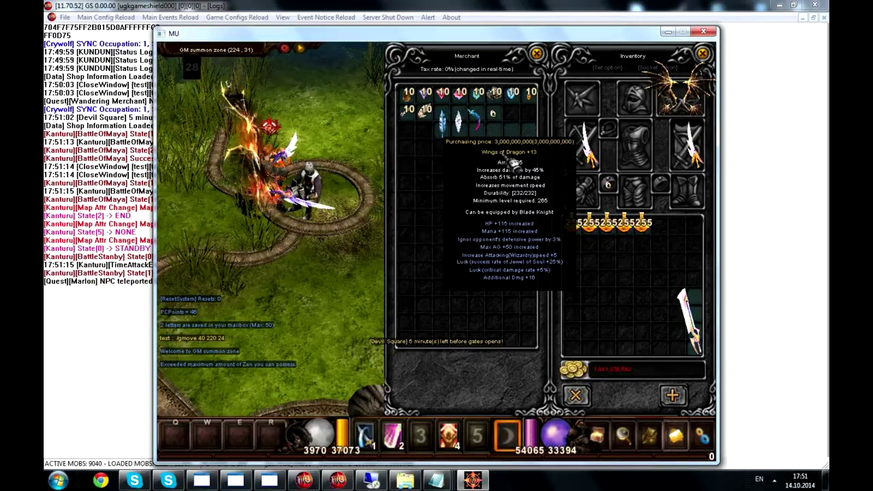
mouse_move(436, 481)
left_click(529, 431)
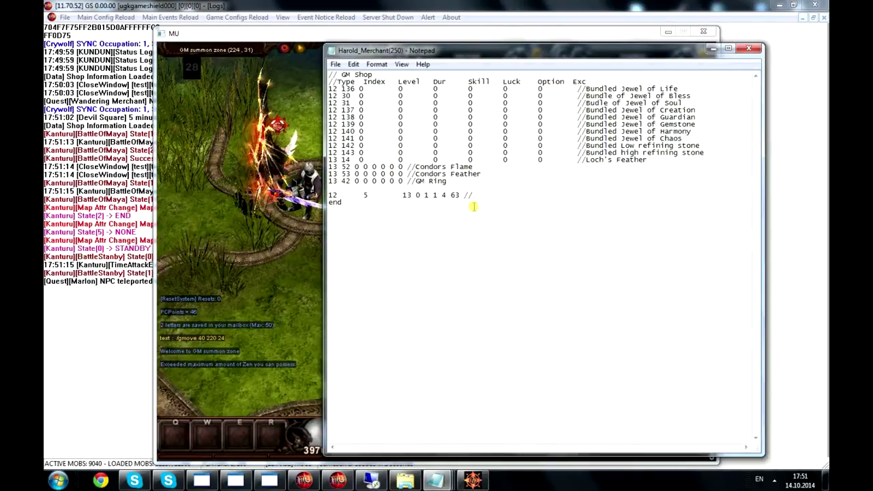
key("ctrl+z")
key("ctrl+z")
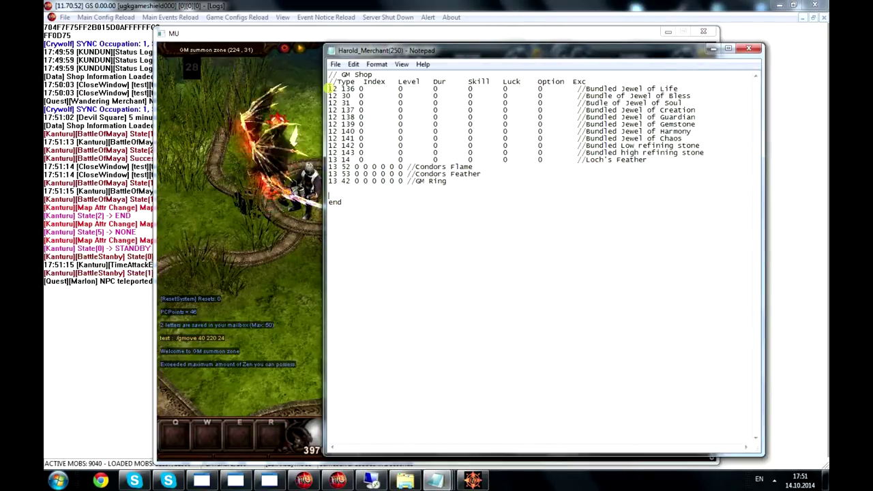
key("Return")
type("12      5        13 0 1 1 4 63 //")
key("Return")
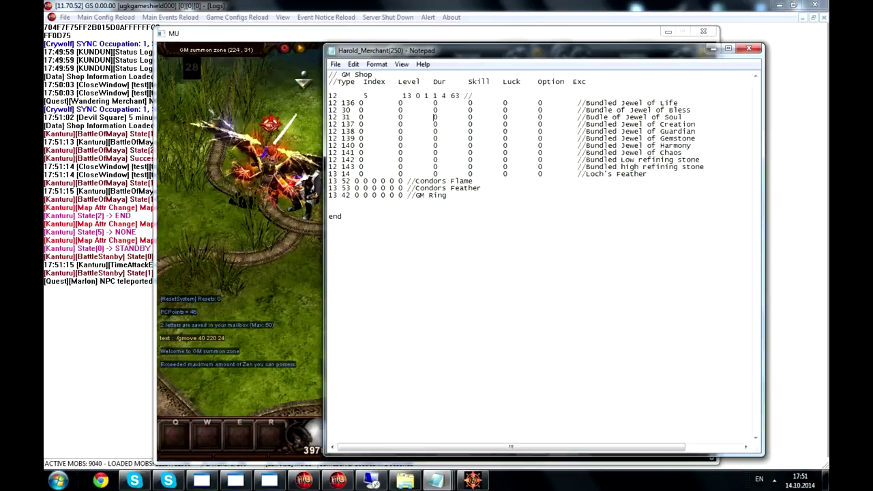
Step: Reload the shops, check the position of the wings in the Wandering Merchant's reopened shop, and minimize MU
left_click(102, 17)
left_click(144, 39)
left_click(473, 481)
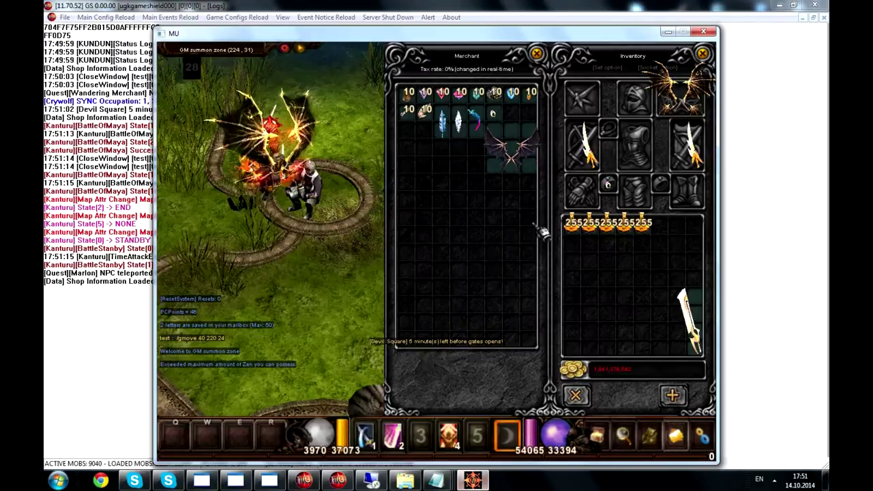
left_click(481, 194)
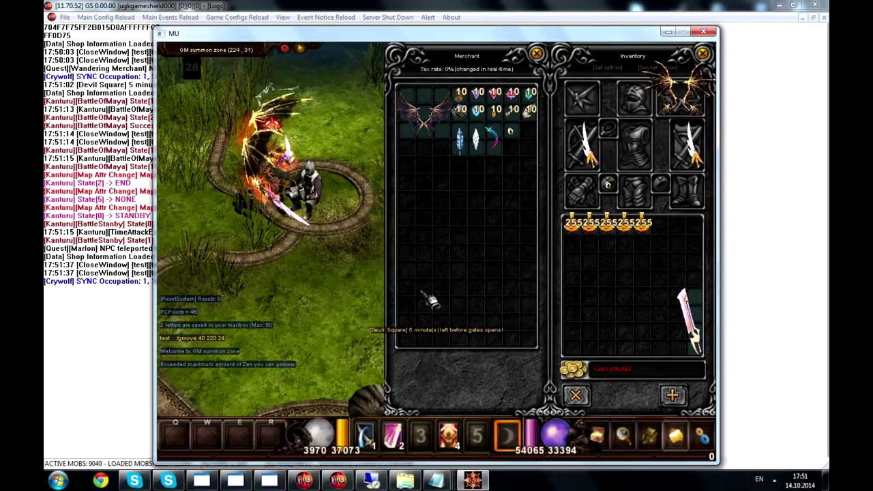
mouse_move(473, 481)
left_click(441, 404)
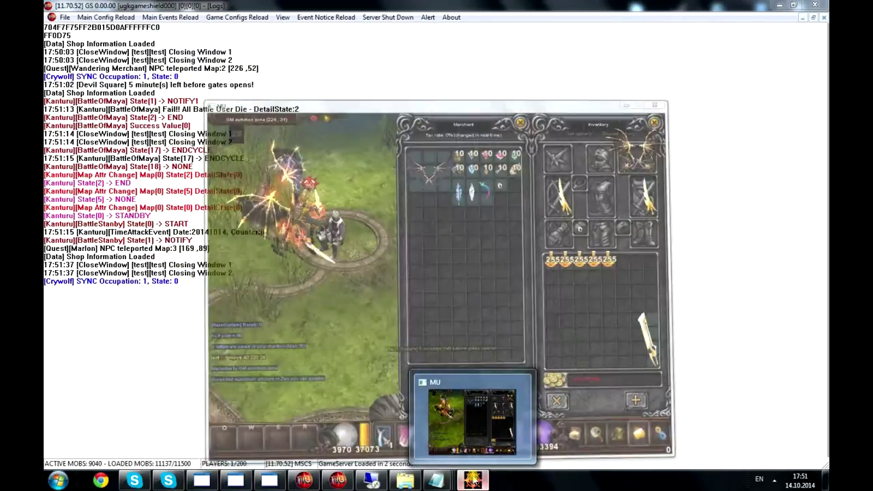
Step: Return to Harold_Merchant(250) and add blank lines between the GM Ring entry and the end line
mouse_move(436, 481)
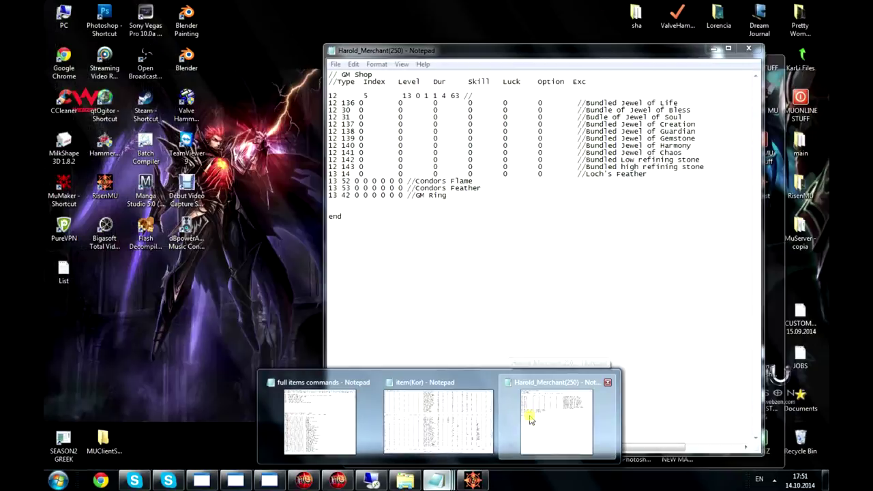
left_click(530, 420)
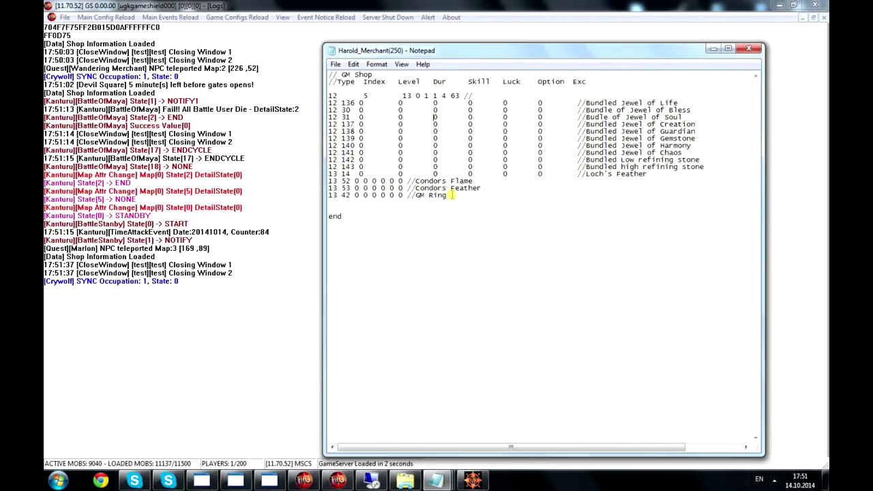
left_click_drag(682, 153, 689, 134)
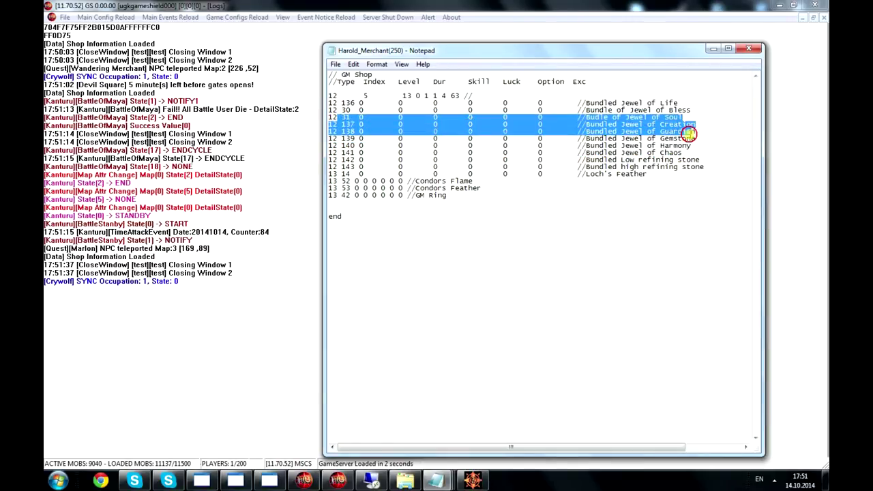
left_click(470, 196)
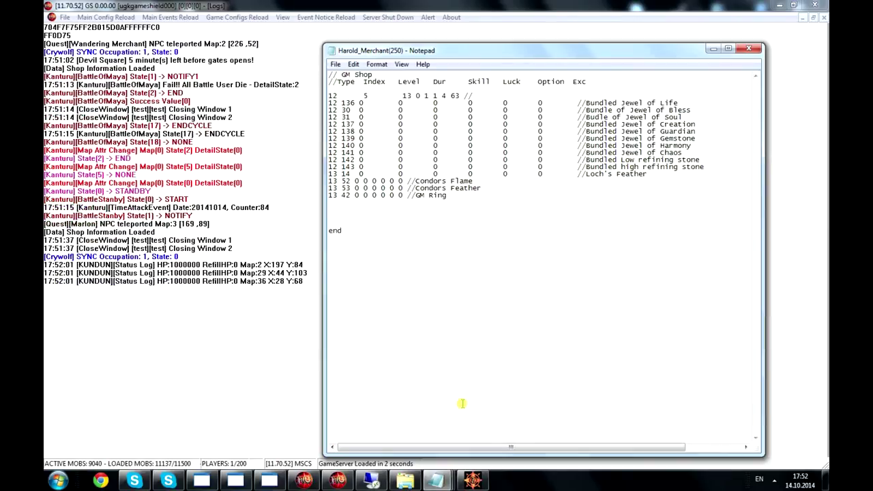
Step: Search item(Kor) for "potion" and examine the potion, ale and scroll entries of item type 14
left_click(436, 481)
left_click(430, 404)
key("ctrl+f")
type("potion")
key("Return")
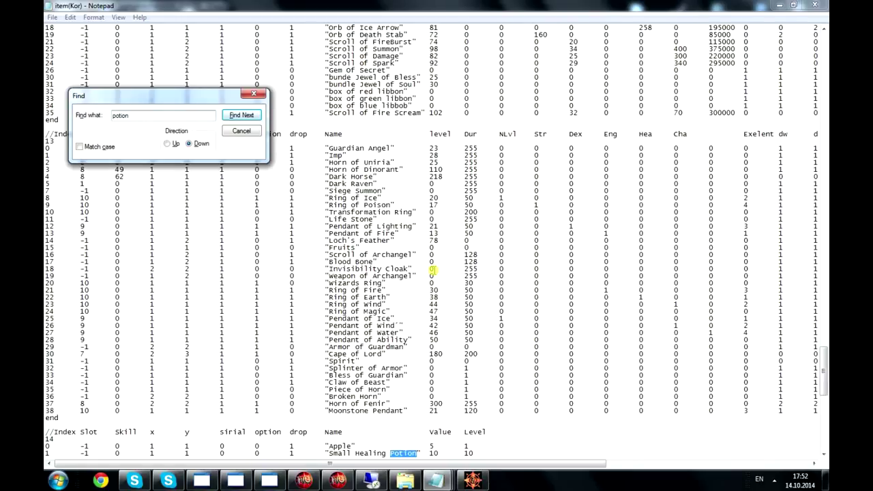
scroll(433, 270, "down", 8)
left_click_drag(291, 299, 535, 389)
left_click_drag(361, 325, 75, 291)
left_click_drag(361, 340, 69, 299)
left_click(326, 306)
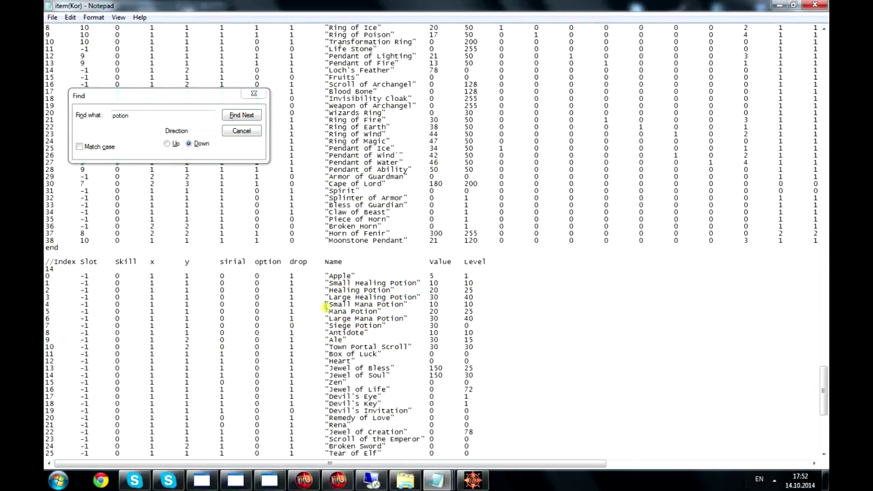
left_click_drag(427, 344, 75, 339)
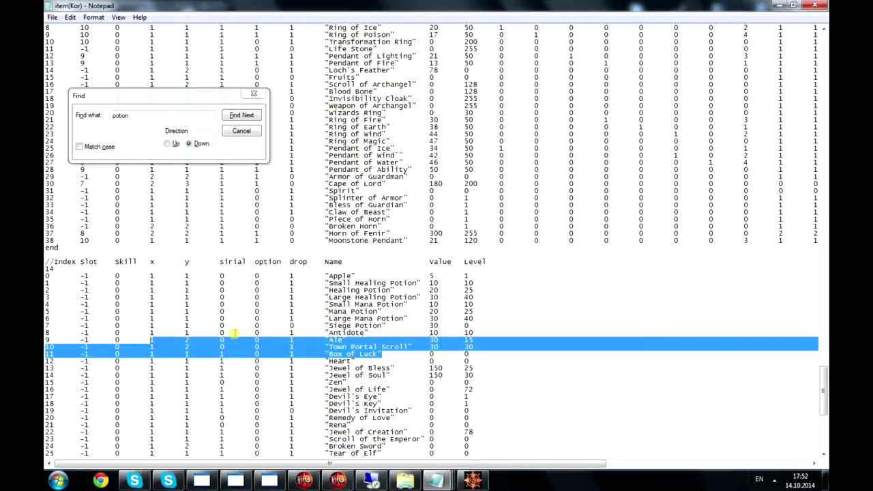
Step: Look through the item type 13 to 15 entries in item(Kor), and search the file for "box of kun"
left_click(399, 321)
scroll(400, 322, "down", 4)
scroll(400, 322, "down", 10)
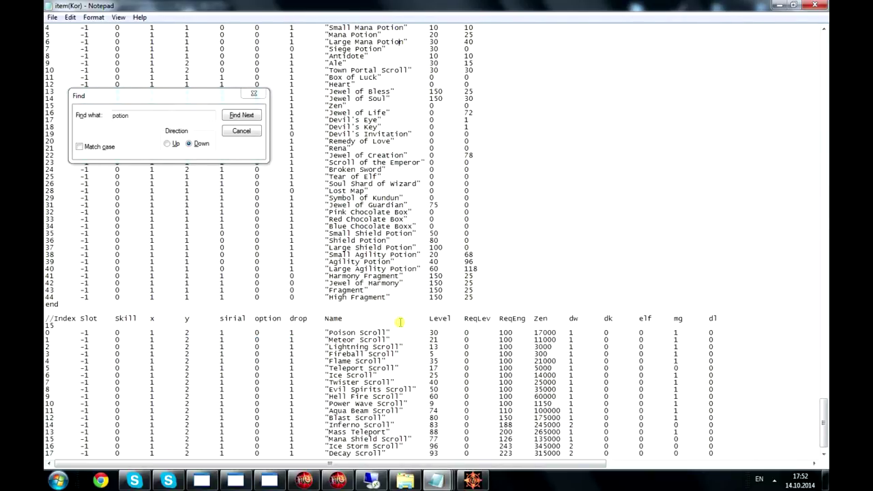
scroll(400, 322, "up", 8)
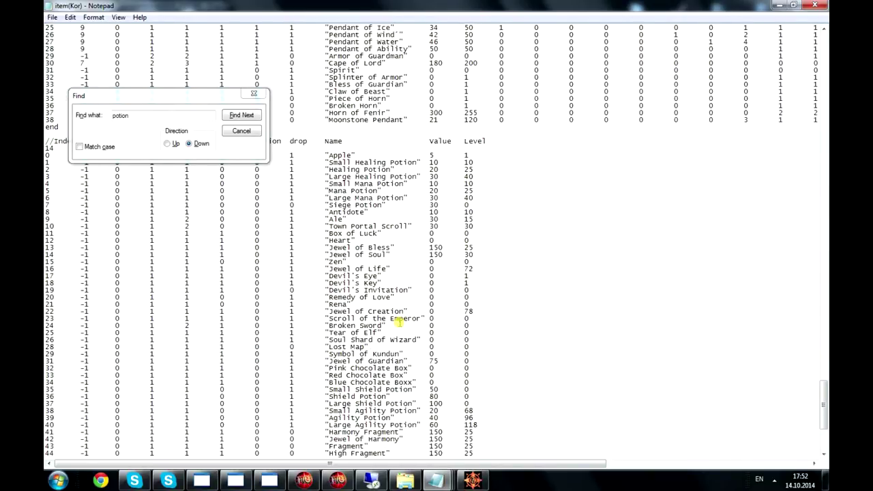
scroll(400, 323, "up", 15)
key("ctrl+f")
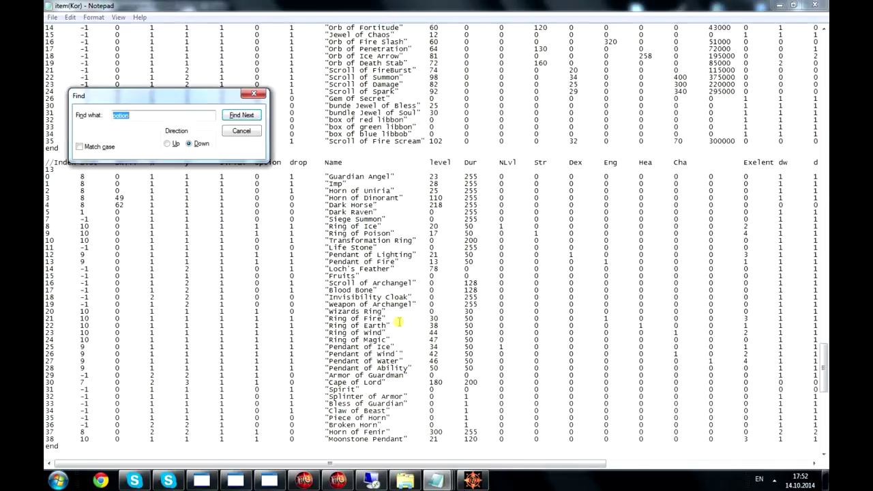
type("box of ku")
key("Return")
key("Return")
left_click(168, 144)
left_click(233, 117)
key("Return")
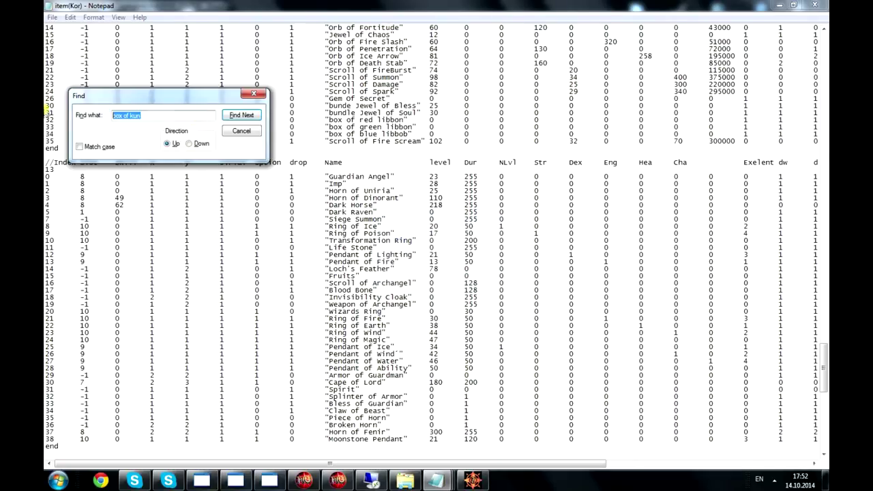
Step: Search item(Kor) upward and downward for "kundun", and close the search
type("kundun")
key("Return")
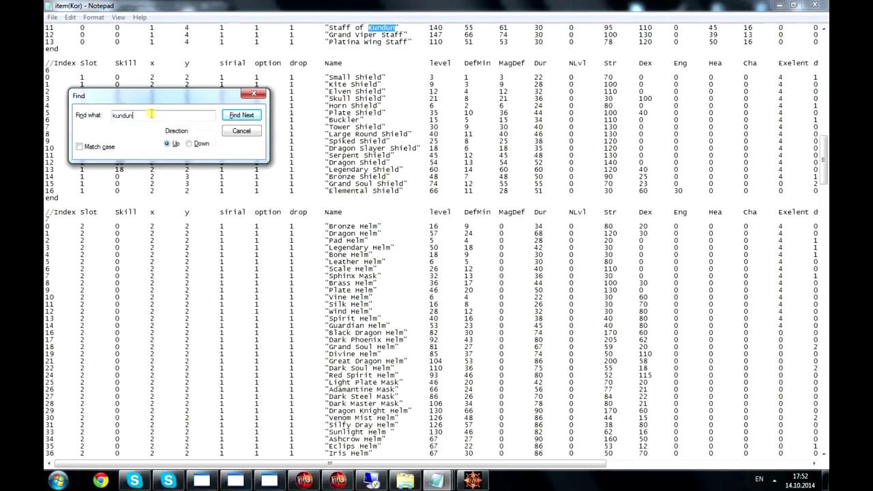
left_click(201, 142)
left_click(232, 115)
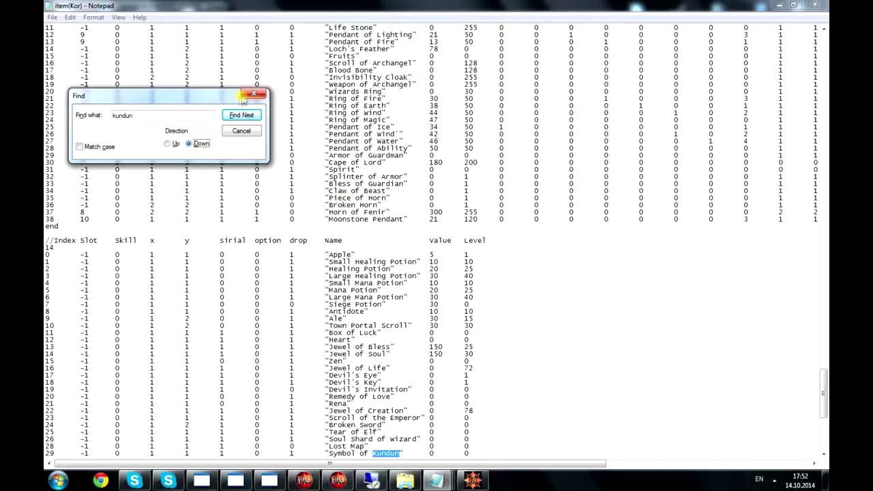
key("Return")
key("Return")
left_click(252, 94)
Step: Examine the item type 12, 13 and 14 lists in item(Kor) for suitable shop items
scroll(339, 238, "down", 11)
left_click_drag(292, 106, 458, 279)
left_click(463, 276)
scroll(457, 274, "up", 3)
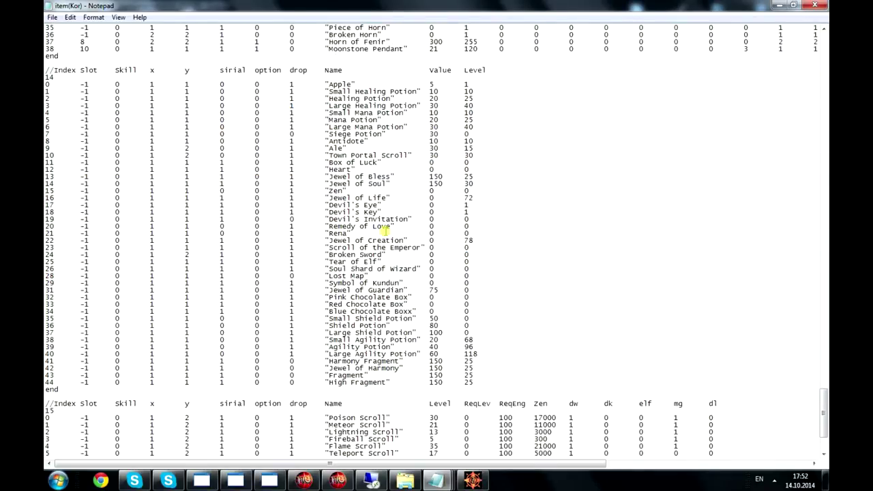
left_click_drag(336, 149, 505, 250)
left_click(466, 226)
scroll(441, 340, "down", 5)
scroll(422, 331, "up", 12)
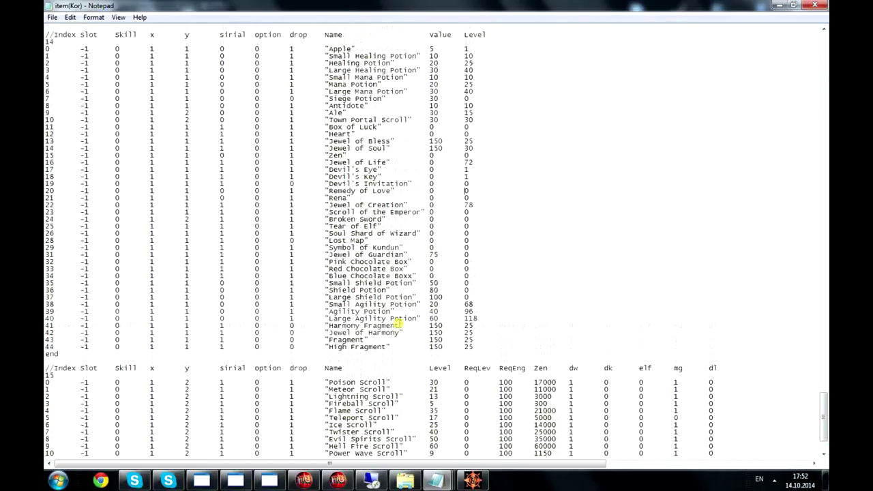
scroll(399, 324, "up", 6)
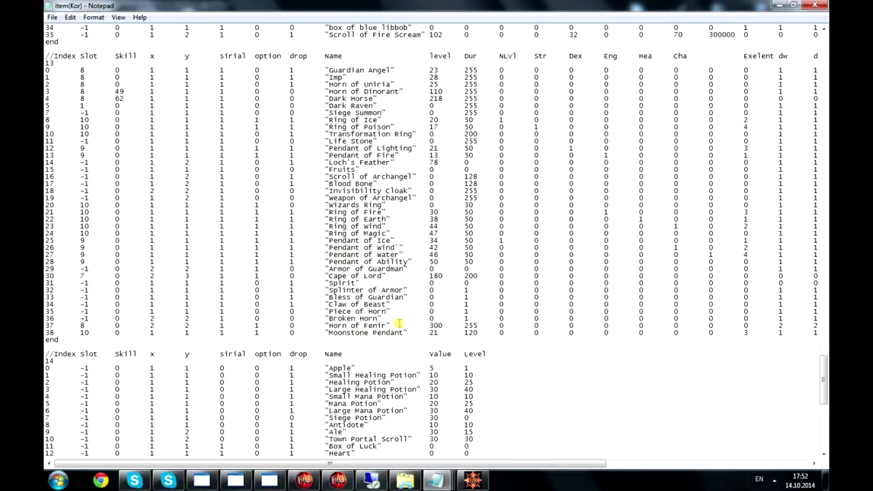
scroll(399, 324, "up", 8)
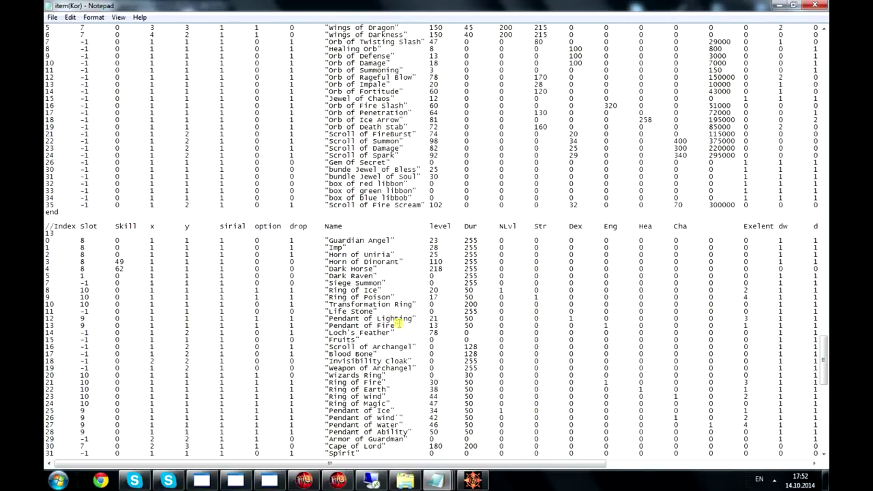
scroll(399, 324, "down", 14)
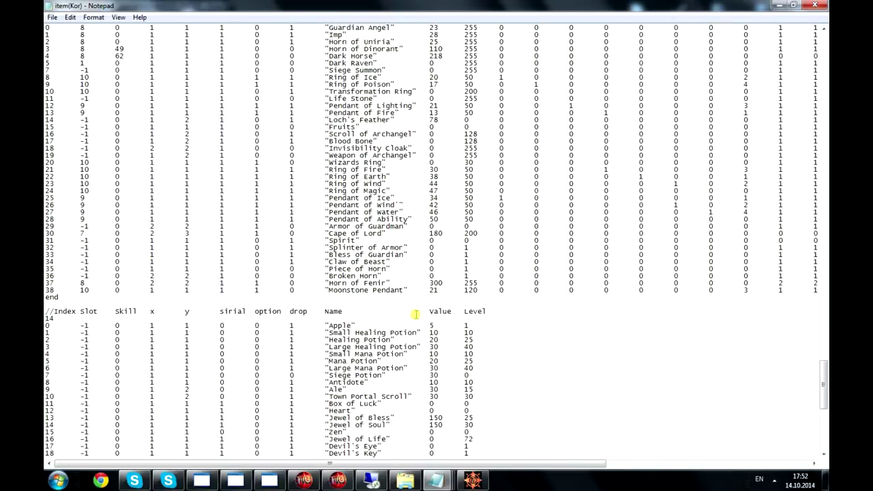
scroll(413, 327, "down", 4)
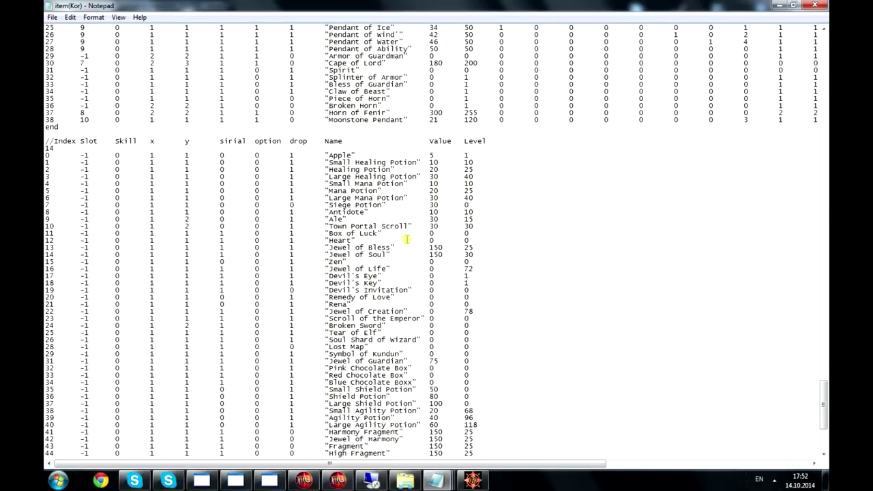
scroll(486, 242, "down", 4)
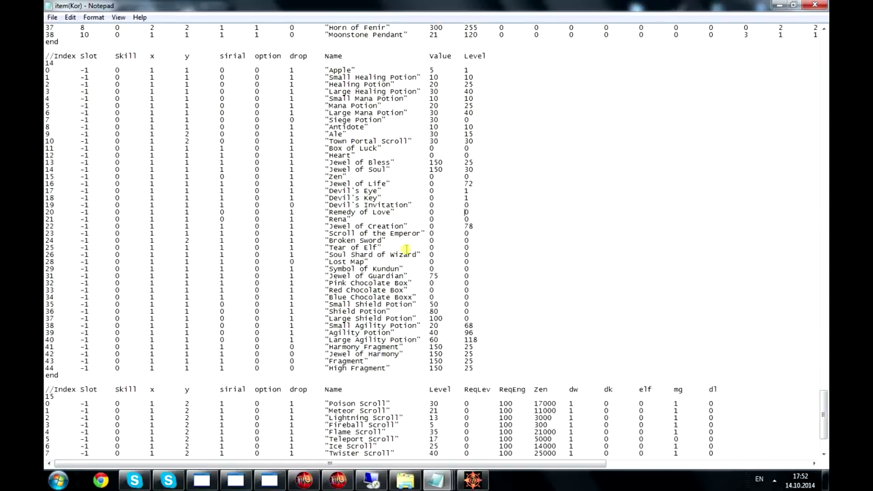
Step: Look up the item type and index of the Large Mana Potion in item(Kor)
scroll(412, 307, "up", 4)
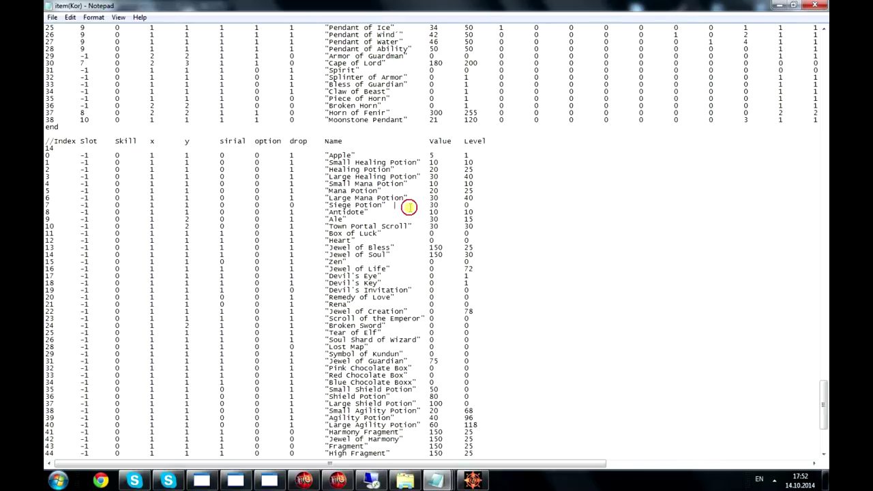
left_click_drag(408, 206, 150, 205)
left_click_drag(481, 198, 16, 198)
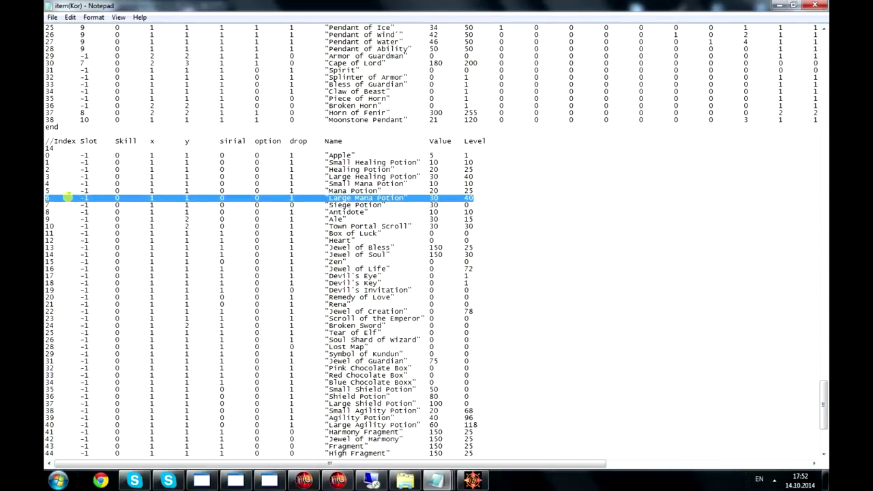
left_click_drag(52, 151, 45, 146)
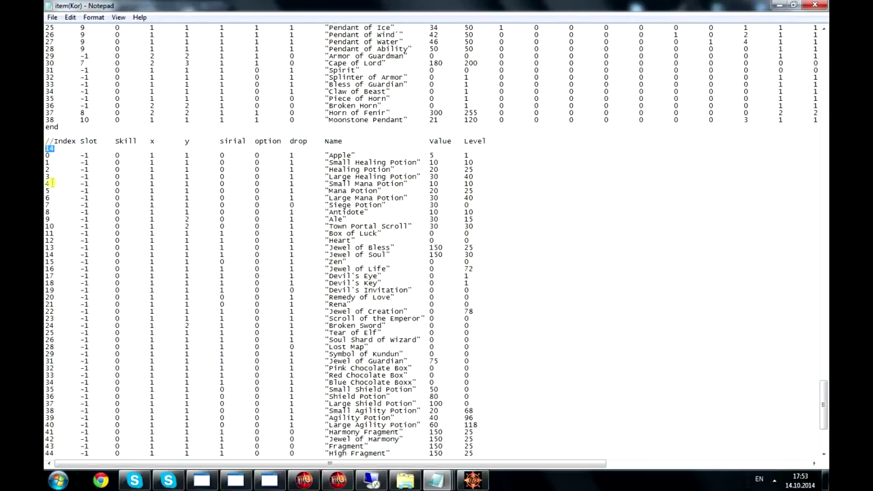
mouse_move(47, 184)
left_mouse_down()
mouse_move(260, 183)
mouse_move(46, 177)
left_mouse_up()
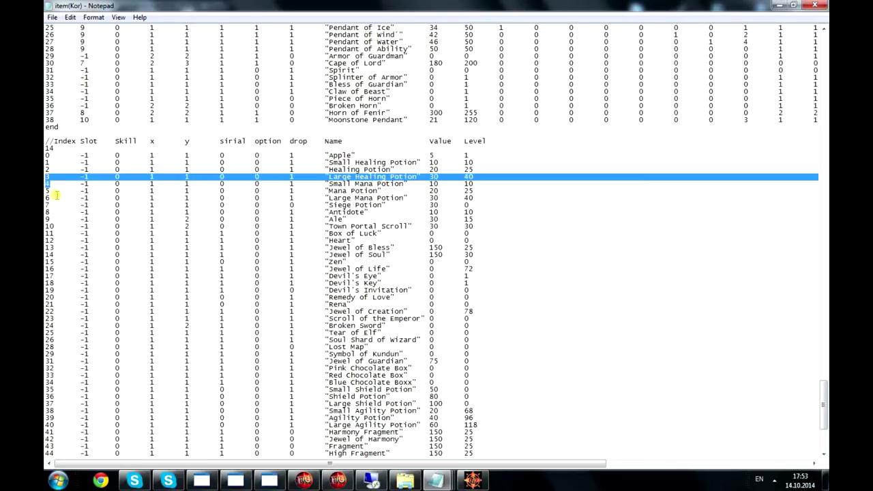
left_click(48, 199)
mouse_move(46, 200)
left_mouse_down()
mouse_move(414, 197)
mouse_move(46, 193)
left_mouse_up()
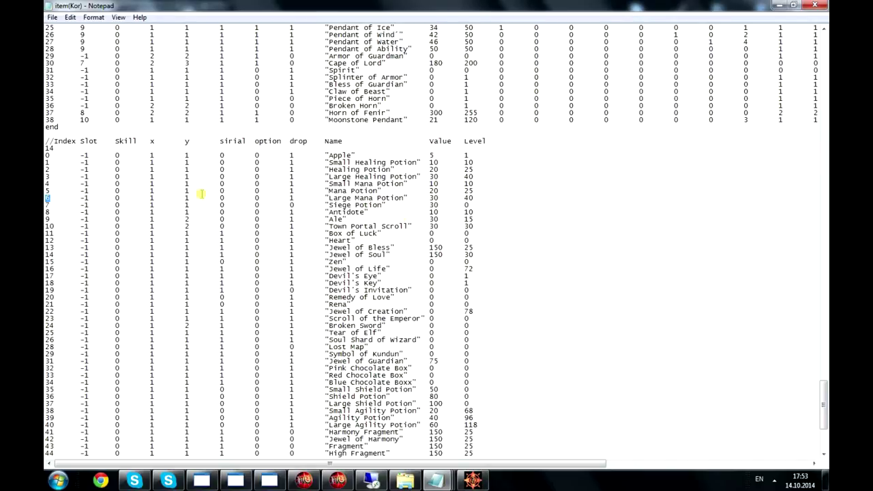
mouse_move(437, 481)
left_click(517, 414)
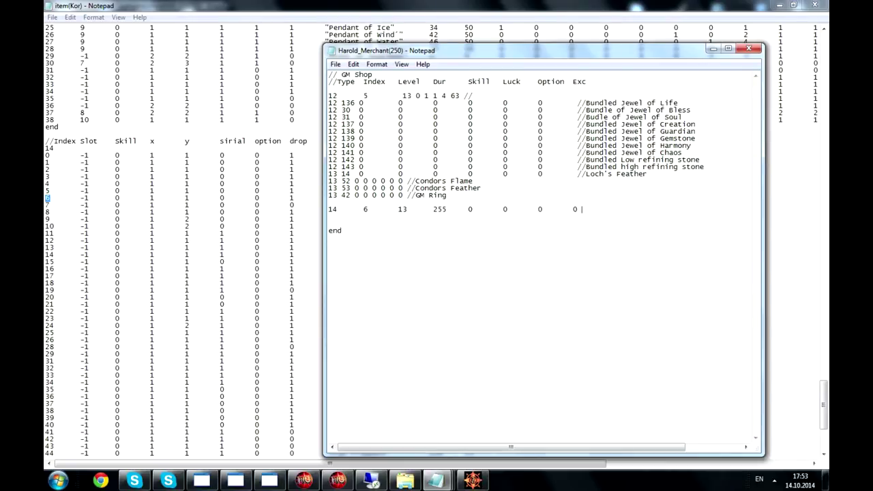
left_click(335, 64)
left_click(352, 101)
Step: Reload the shops on the game server, check the Large Mana Potion in the merchant's shop, and minimize MU
left_click(304, 481)
left_click(106, 17)
left_click(118, 43)
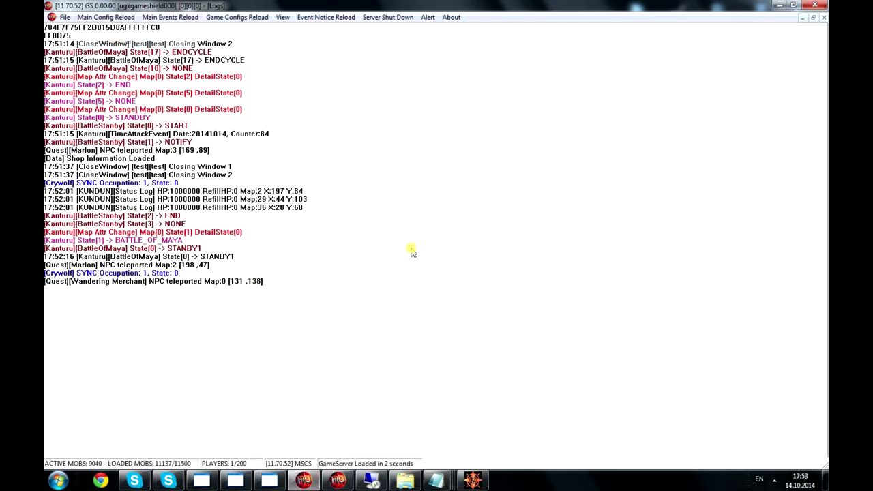
left_click(473, 481)
left_click(470, 187)
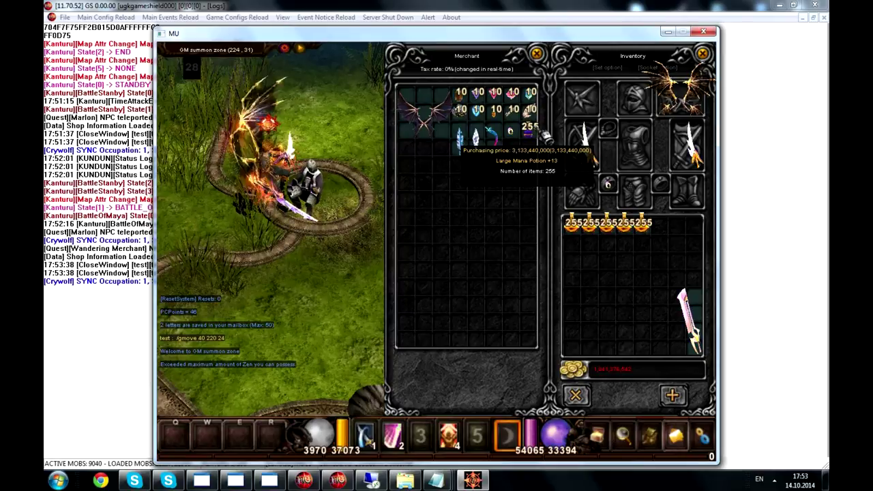
left_click(468, 481)
Step: Set the level of the Large Mana Potion entry in Harold_Merchant(250) to 15 and reload the shops
mouse_move(450, 481)
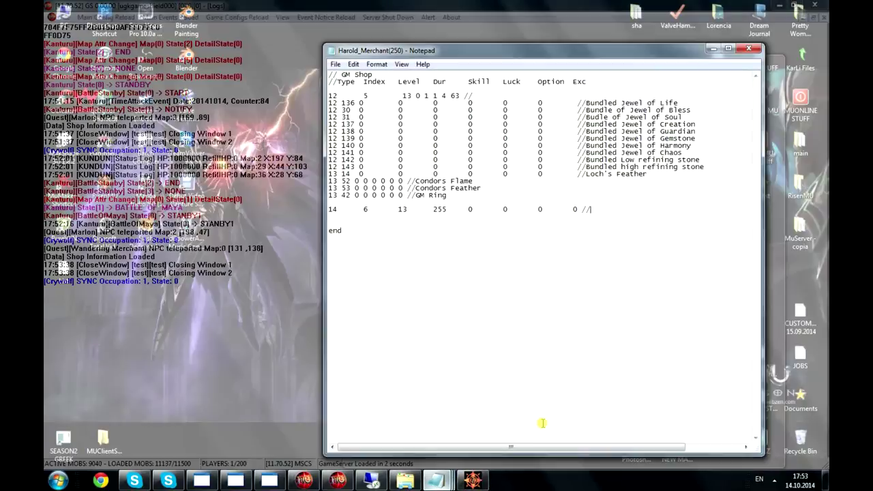
left_click(546, 427)
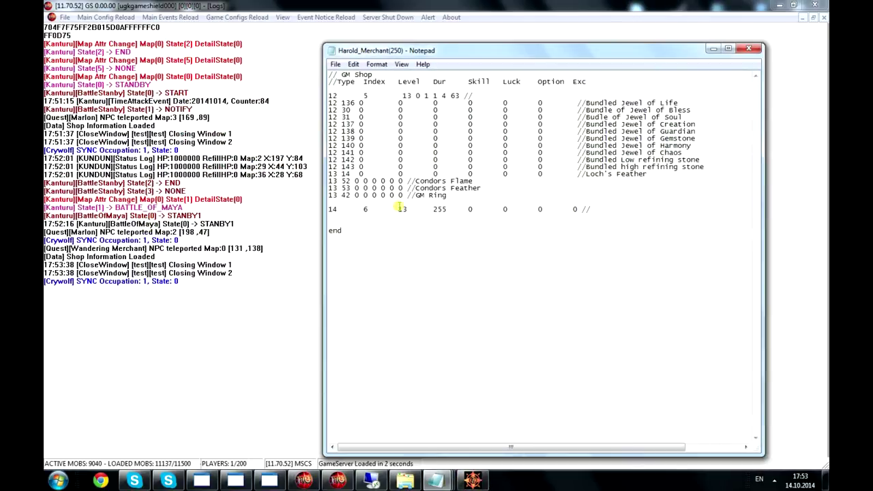
left_click(129, 20)
left_click(112, 41)
Step: Reopen the merchant's shop in MU to check the edited potion, close the shop, and minimize MU
left_click(473, 481)
key("Escape")
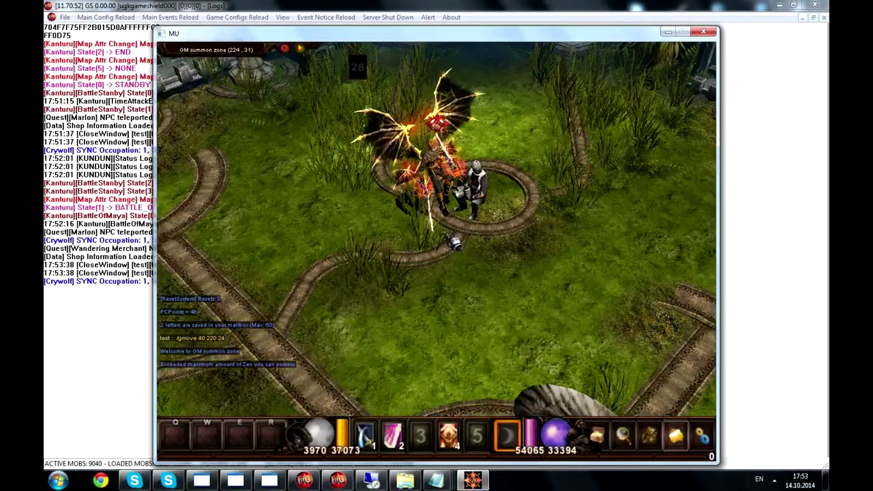
left_click(459, 201)
key("Escape")
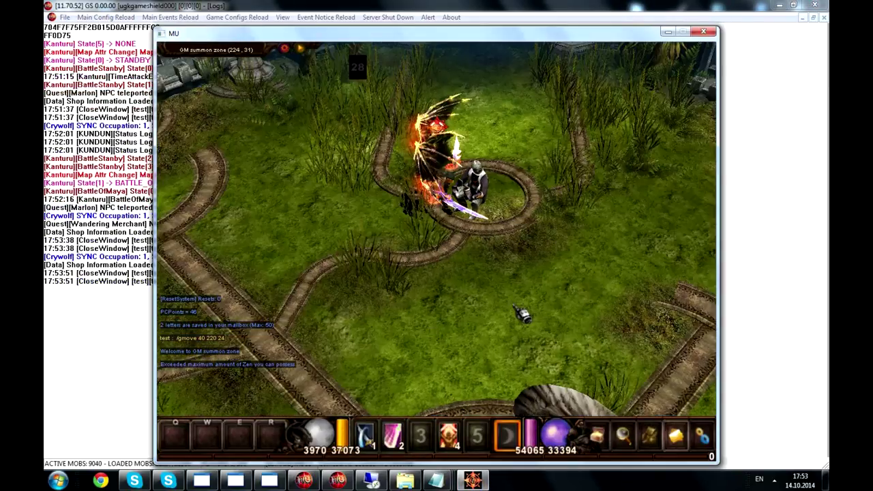
left_click(472, 481)
Step: Edit the level of the Large Mana Potion entry in Harold_Merchant(250) again and reload the shops
mouse_move(437, 481)
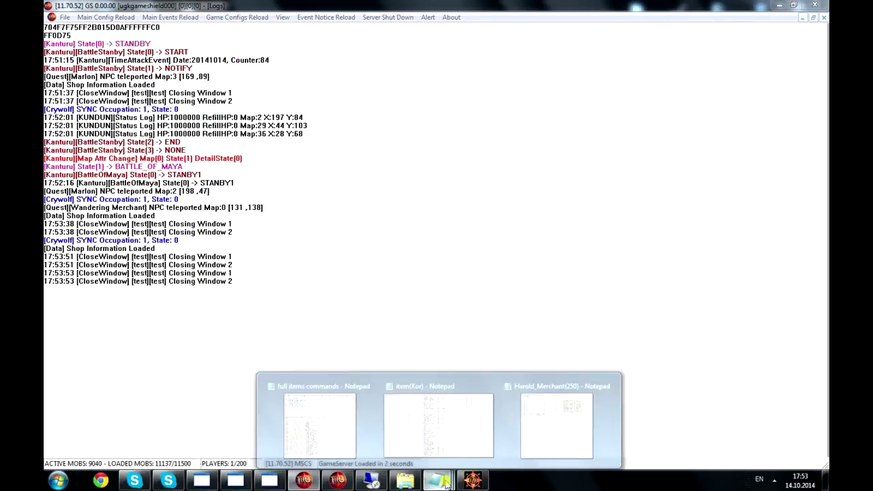
left_click(567, 406)
double_click(404, 209)
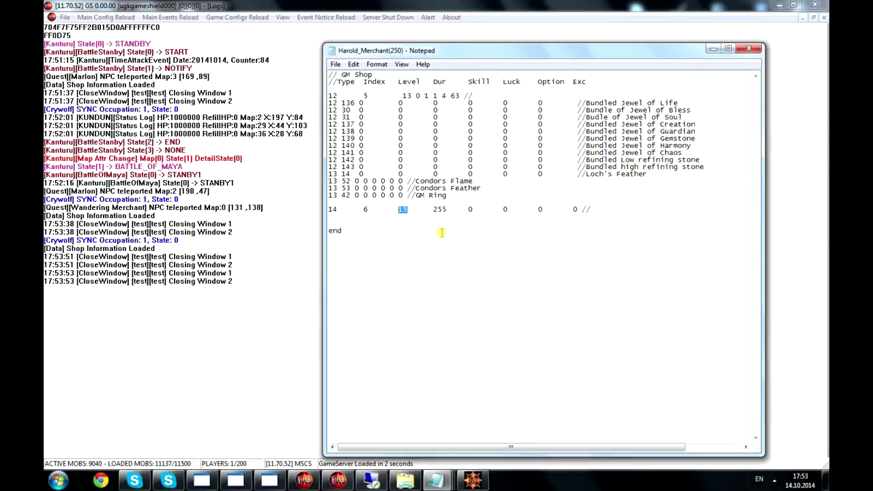
left_click(95, 17)
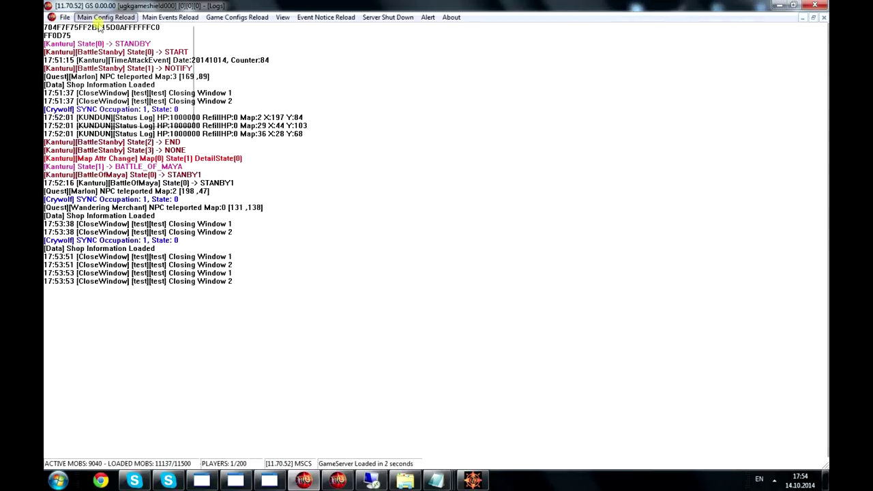
left_click(112, 43)
Step: Check the potion in the merchant's reloaded shop, close the shop, and return to the game server
left_click(472, 481)
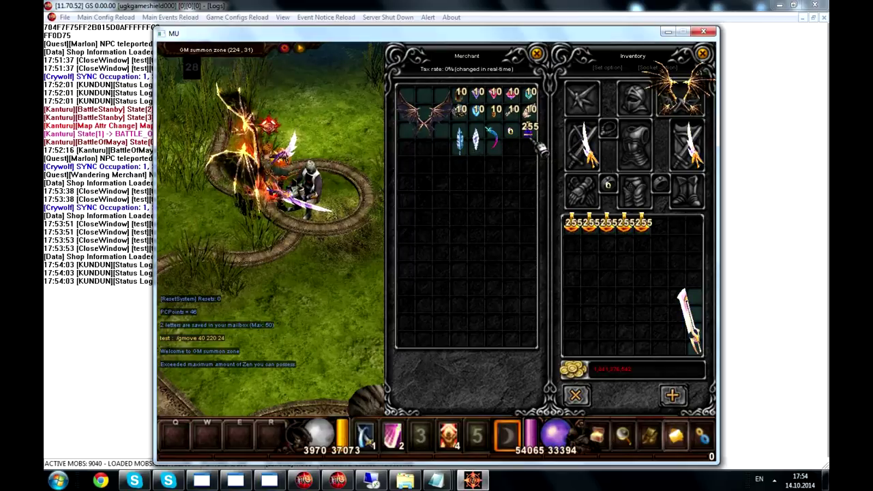
key("Escape")
left_click(472, 482)
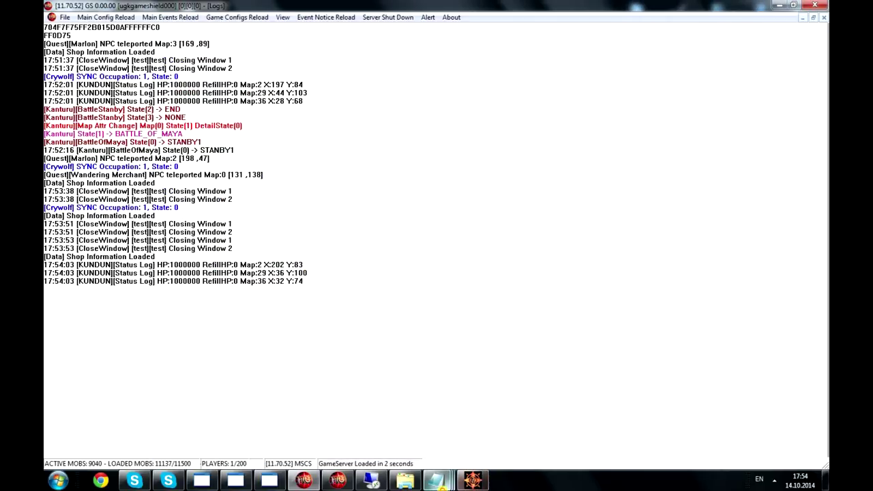
left_click(436, 481)
left_click(553, 432)
left_click_drag(345, 215, 329, 202)
key("BackSpace")
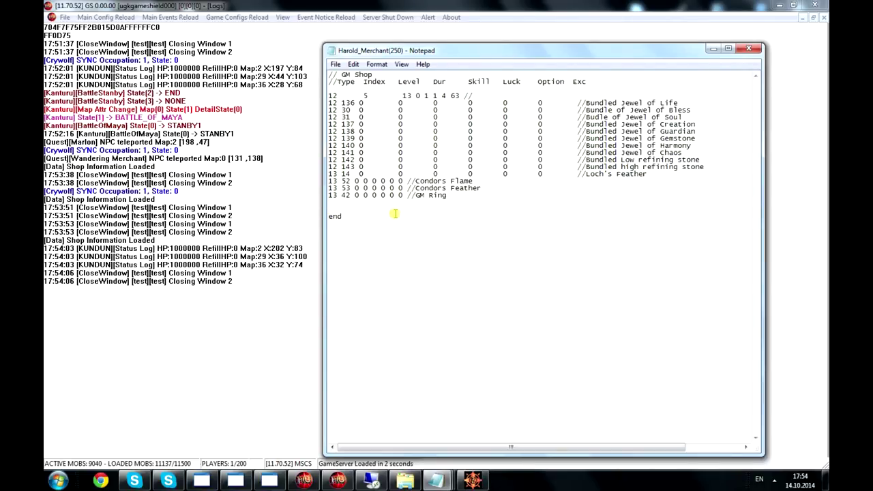
left_click_drag(484, 96, 331, 96)
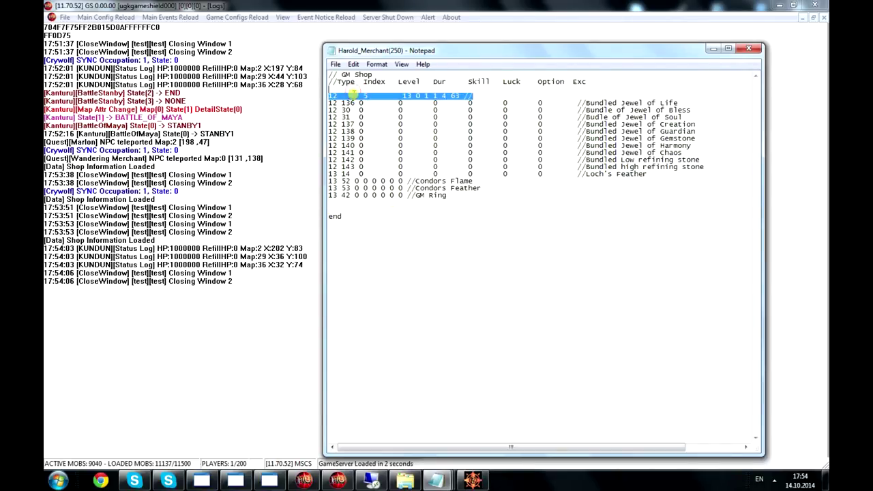
key("BackSpace")
key("BackSpace")
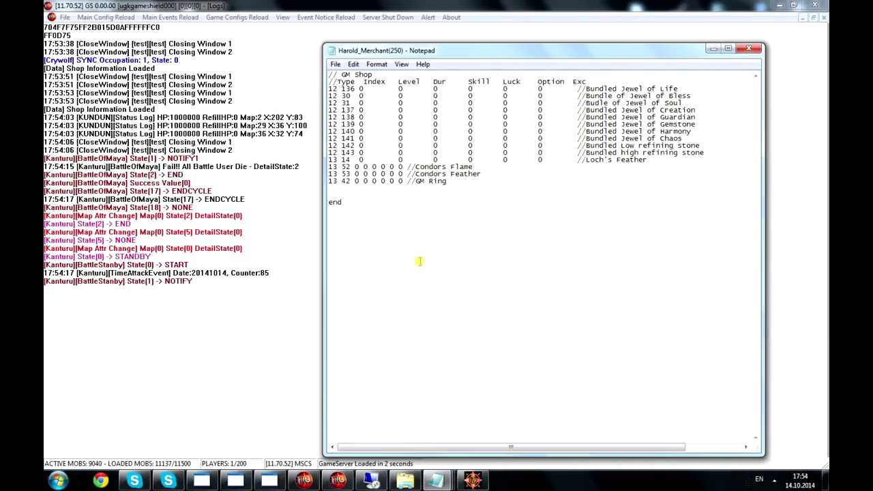
Step: Close Harold_Merchant(250) and minimize the open windows to reach the Ancient Items Season 6 Episode 3 folder
mouse_move(442, 481)
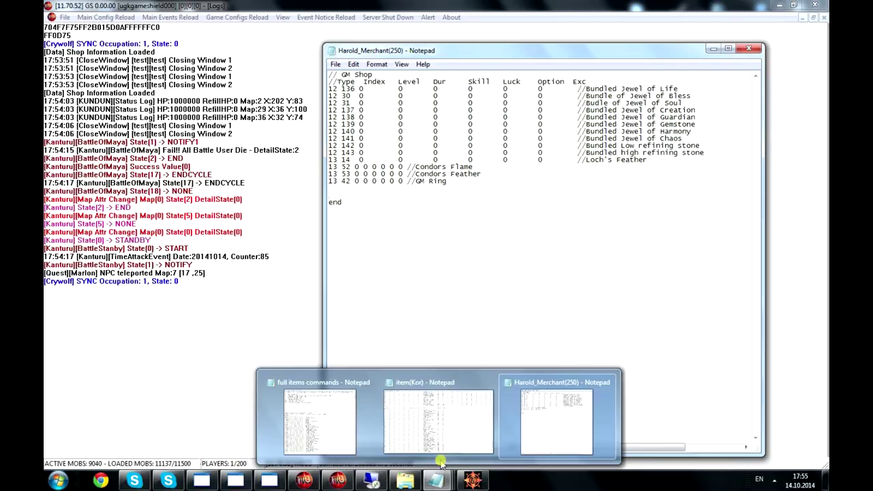
left_click(540, 206)
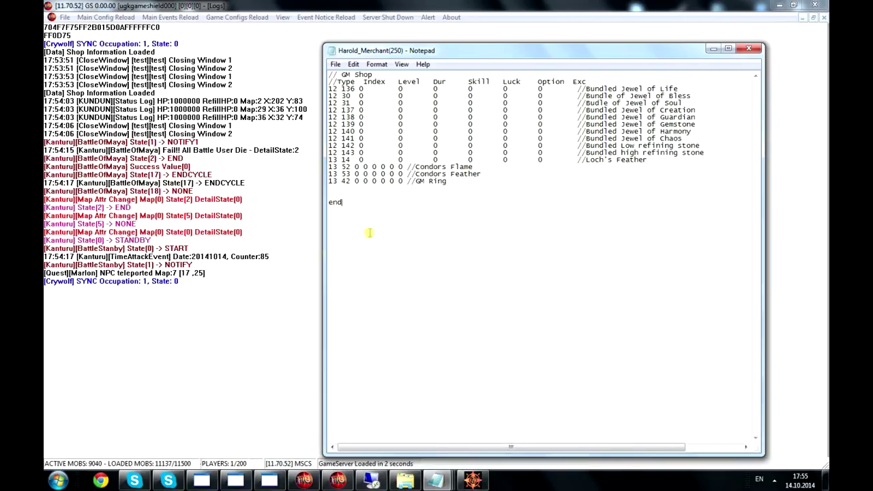
left_click(750, 49)
left_click(504, 248)
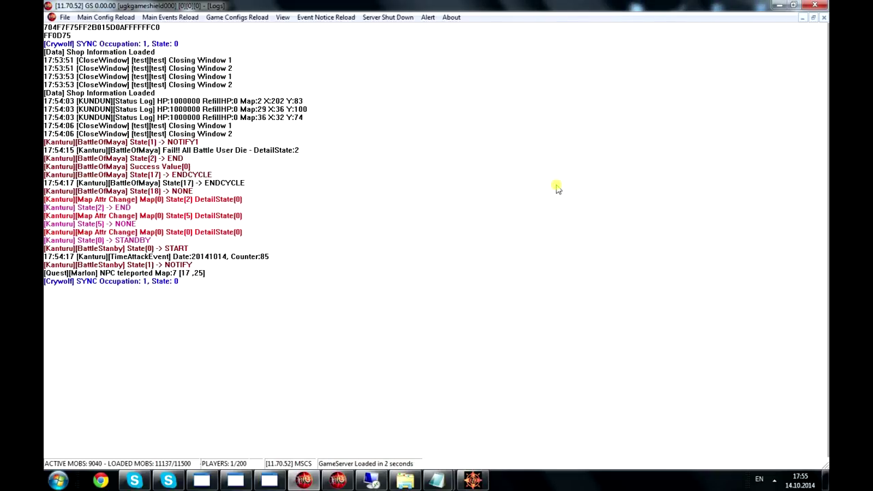
left_click(782, 5)
left_click(783, 4)
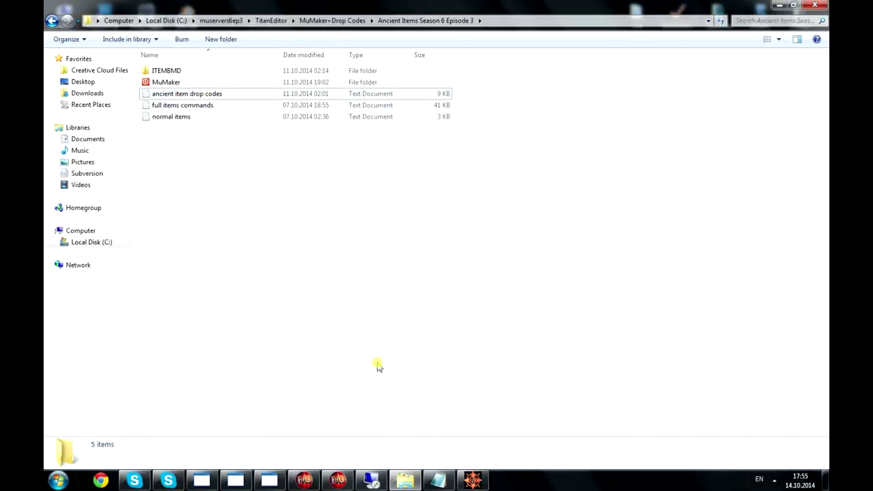
Step: Examine the item command list in full items commands and close the file
left_click(439, 481)
scroll(557, 320, "down", 8)
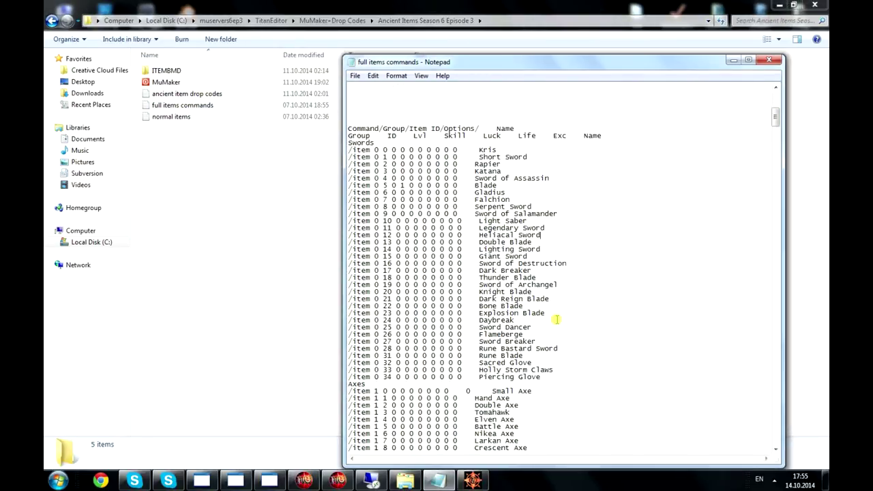
left_click(779, 109)
scroll(778, 123, "down", 10)
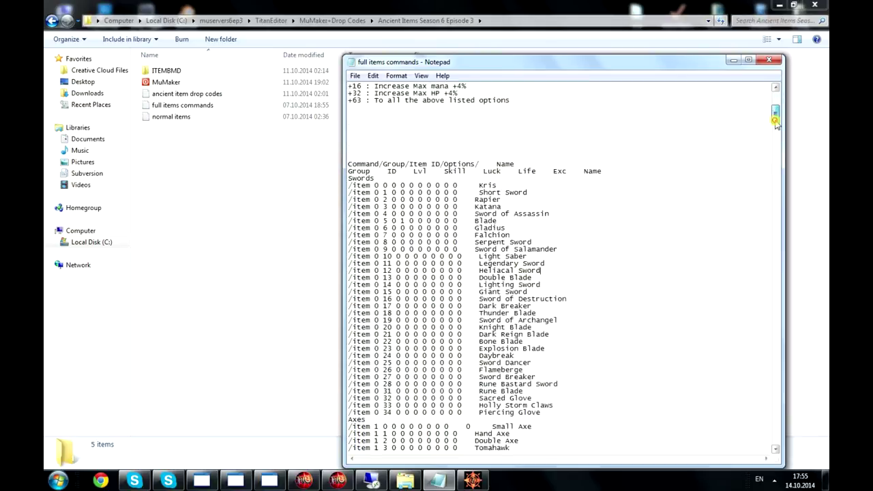
scroll(778, 123, "up", 12)
left_click(769, 60)
Step: Search the computer for "lista shop"
left_click(57, 481)
type("lista shop")
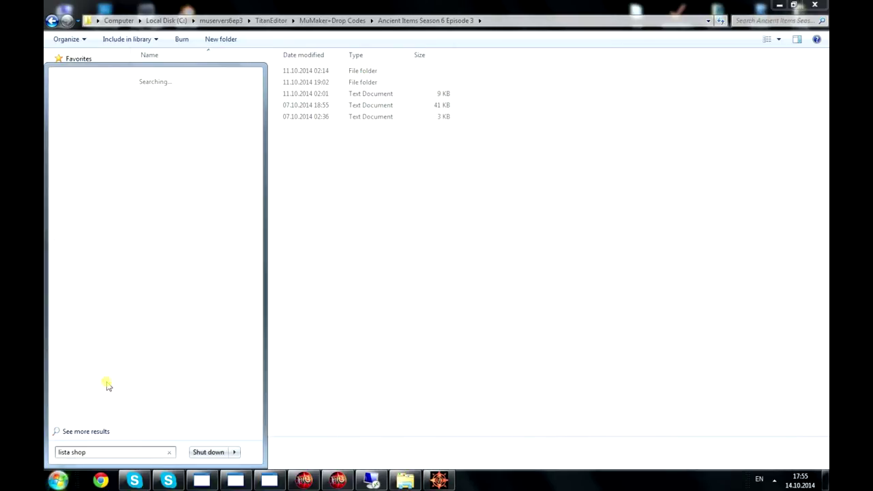